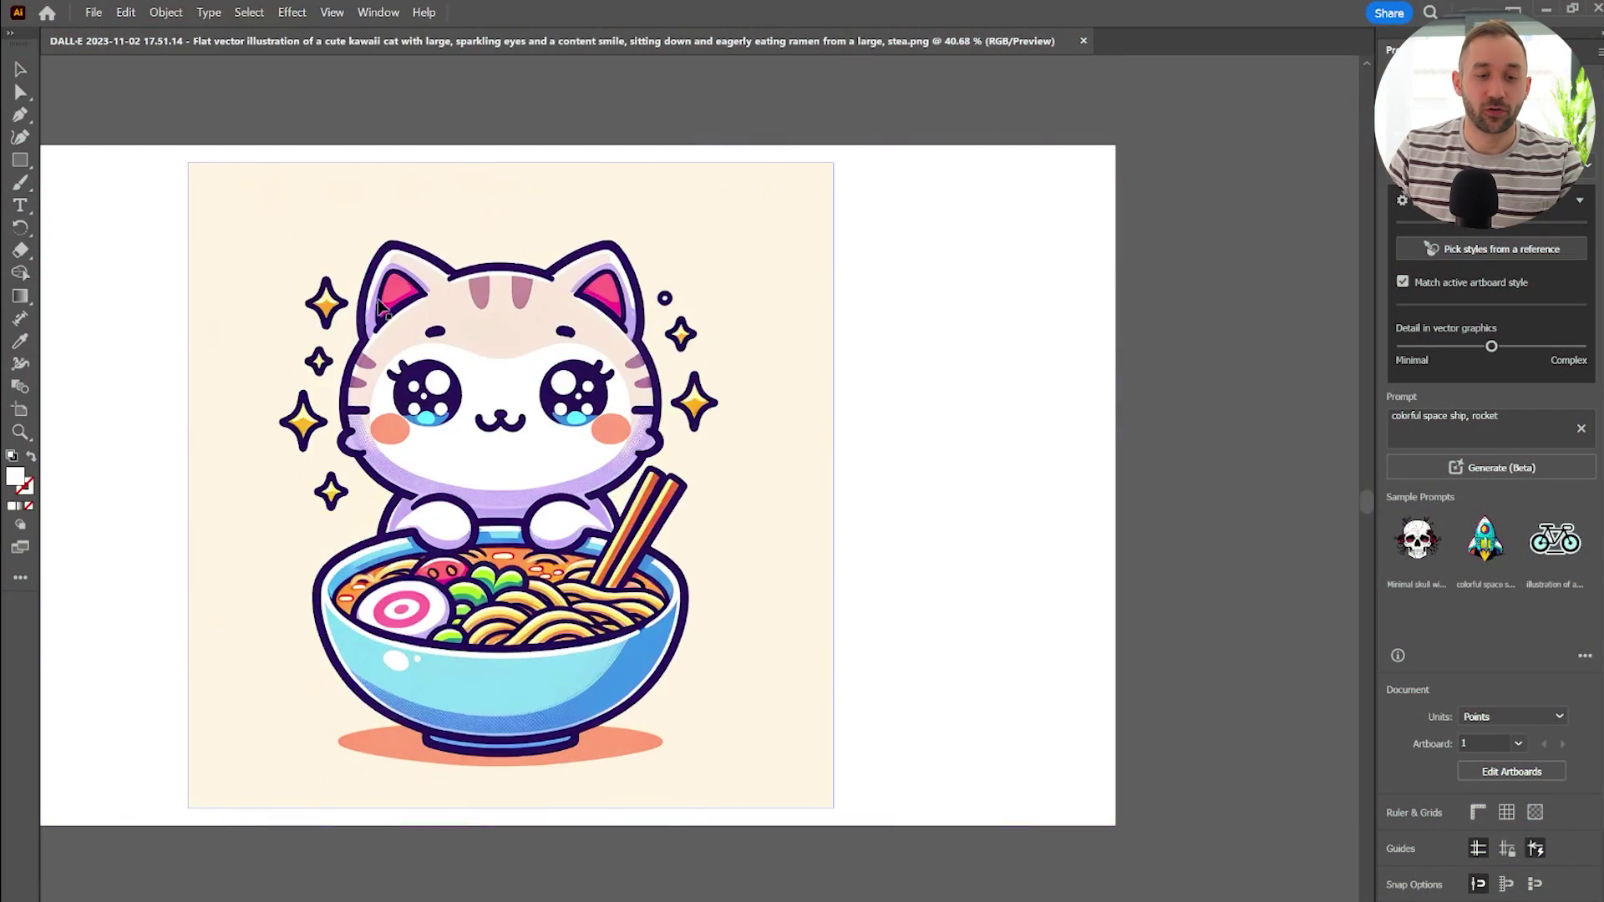
Run Image Trace on the cat-and-ramen image using the default black and white preset
{"action": "scroll", "coordinate": [361, 297], "scroll_direction": "up", "scroll_amount": 5}
{"action": "scroll", "coordinate": [369, 560], "scroll_direction": "up", "scroll_amount": 3}
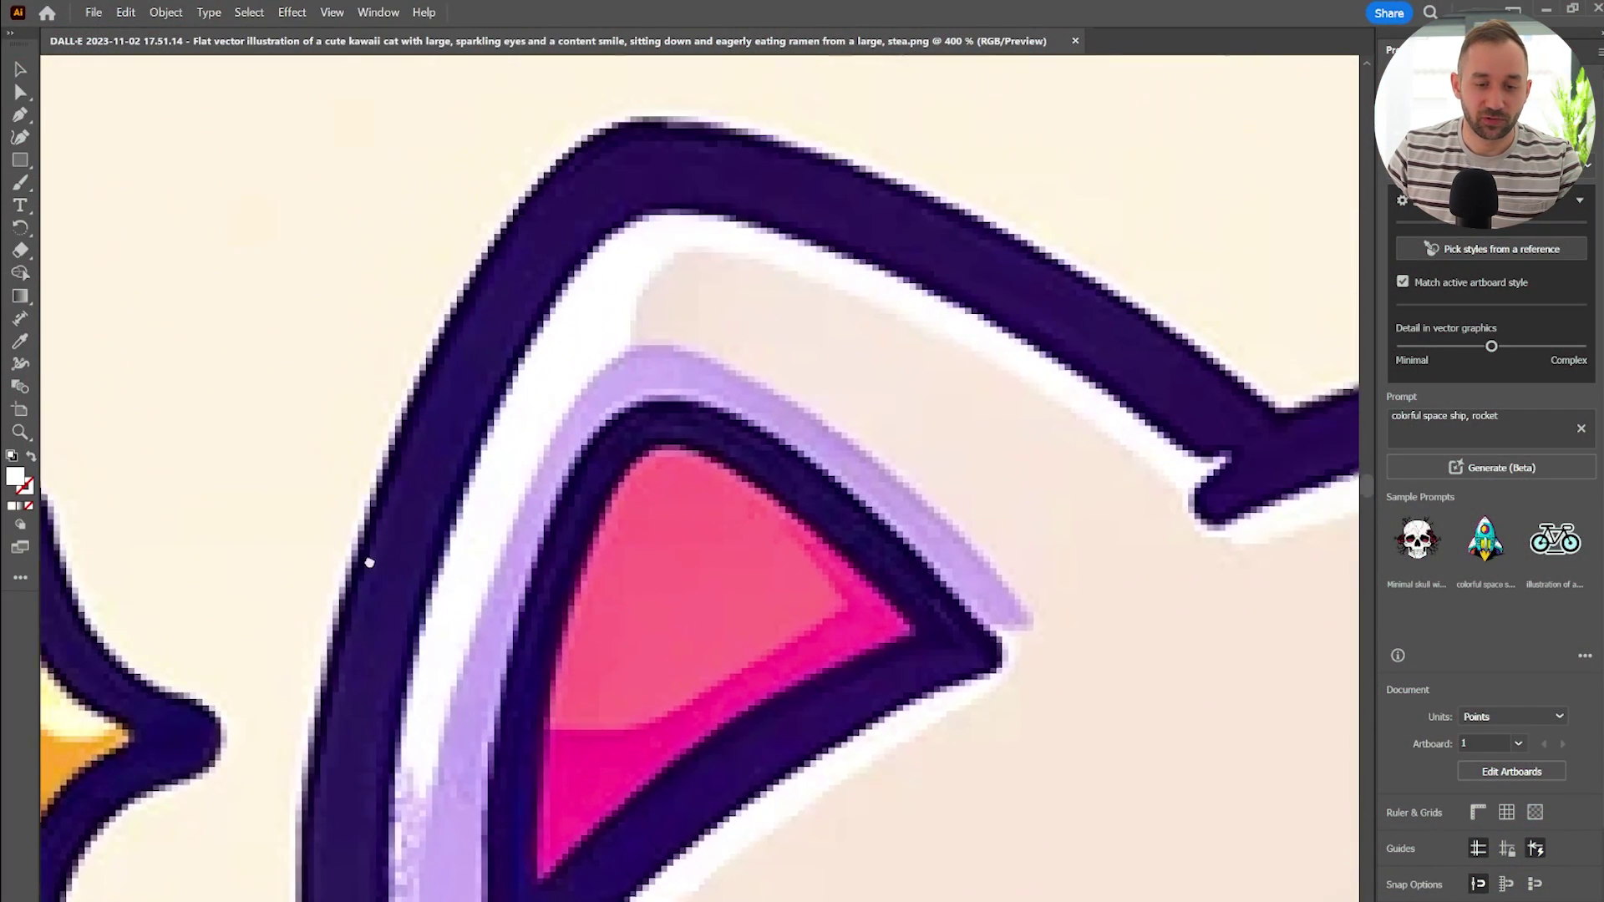
{"action": "scroll", "coordinate": [402, 544], "scroll_direction": "down", "scroll_amount": 6}
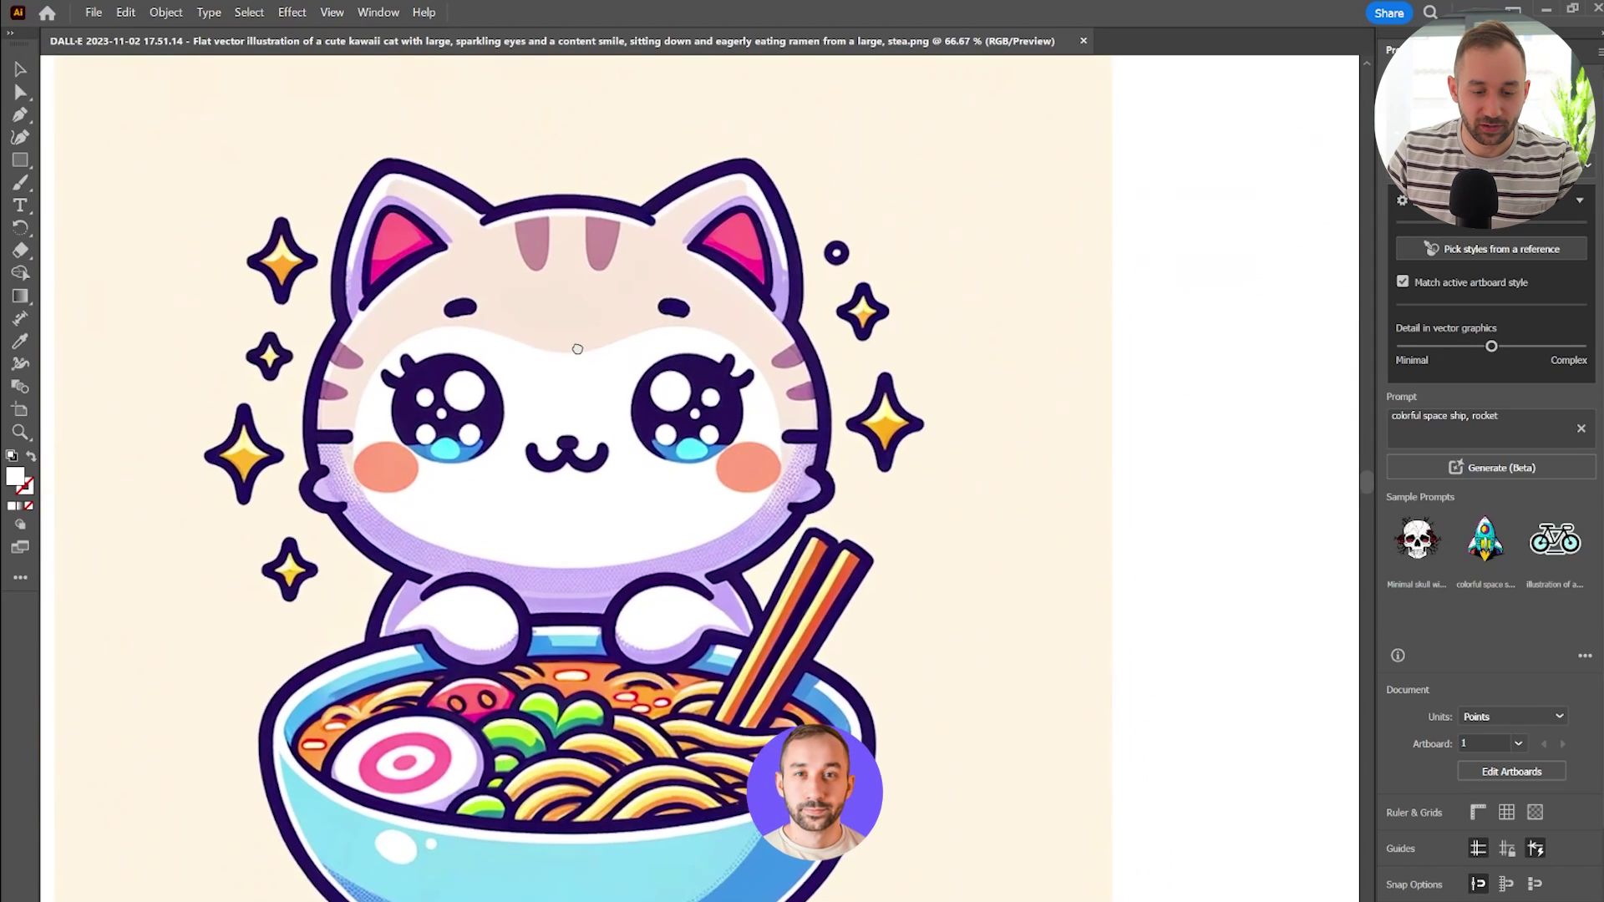
{"action": "scroll", "coordinate": [582, 355], "scroll_direction": "down", "scroll_amount": 1}
{"action": "scroll", "coordinate": [660, 334], "scroll_direction": "down", "scroll_amount": 1}
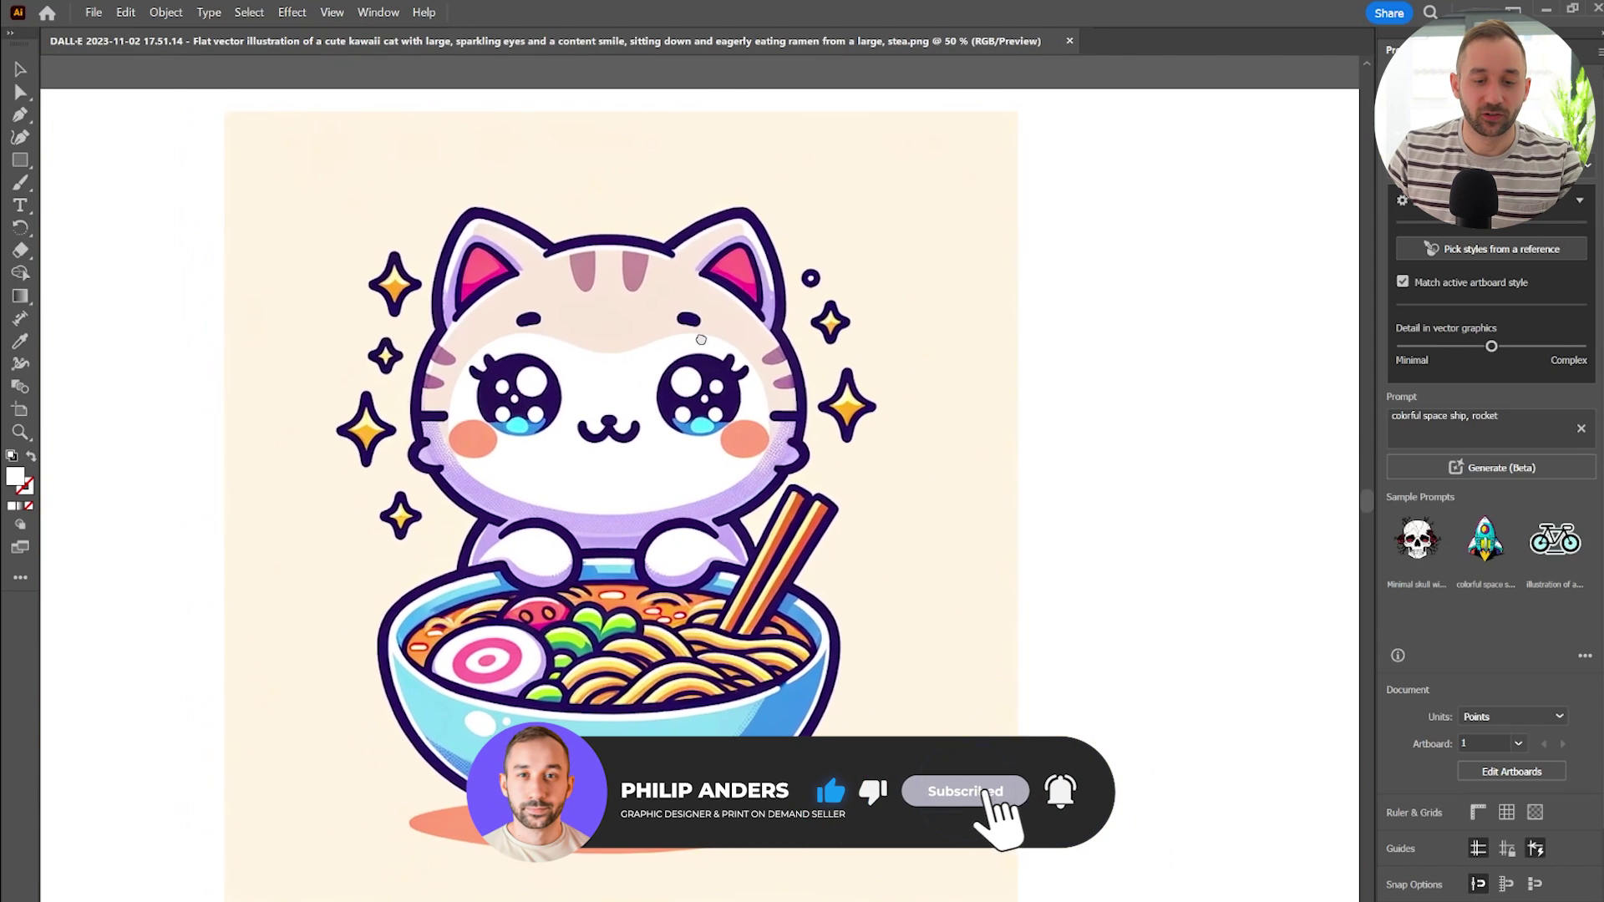
{"action": "left_click_drag", "start_coordinate": [1007, 316], "coordinate": [933, 293]}
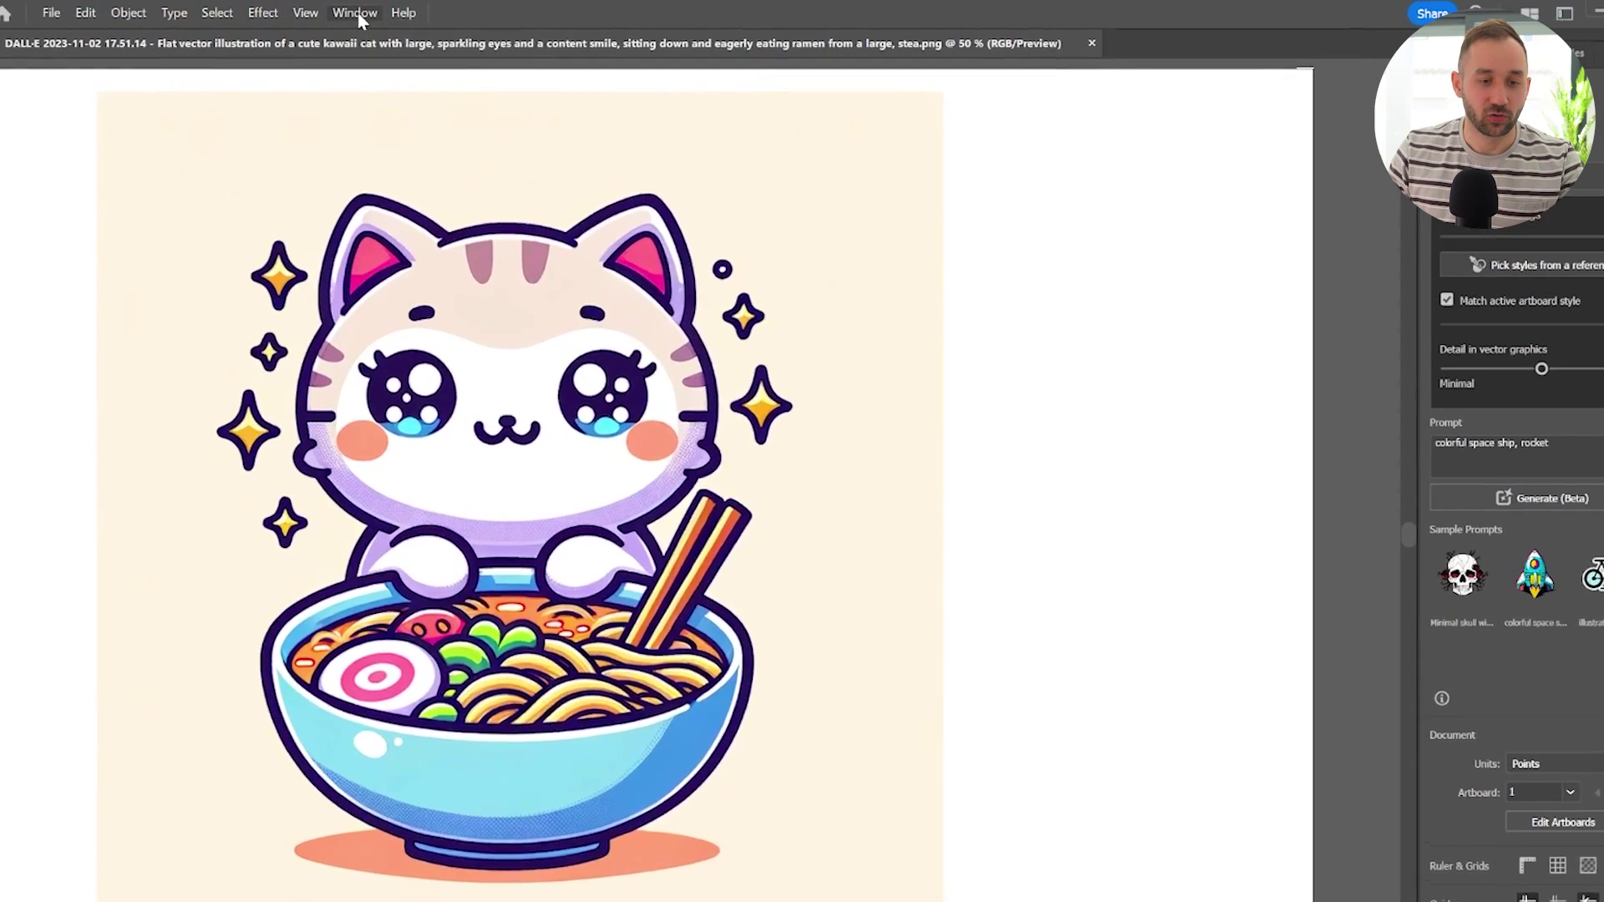
{"action": "left_click", "coordinate": [355, 13]}
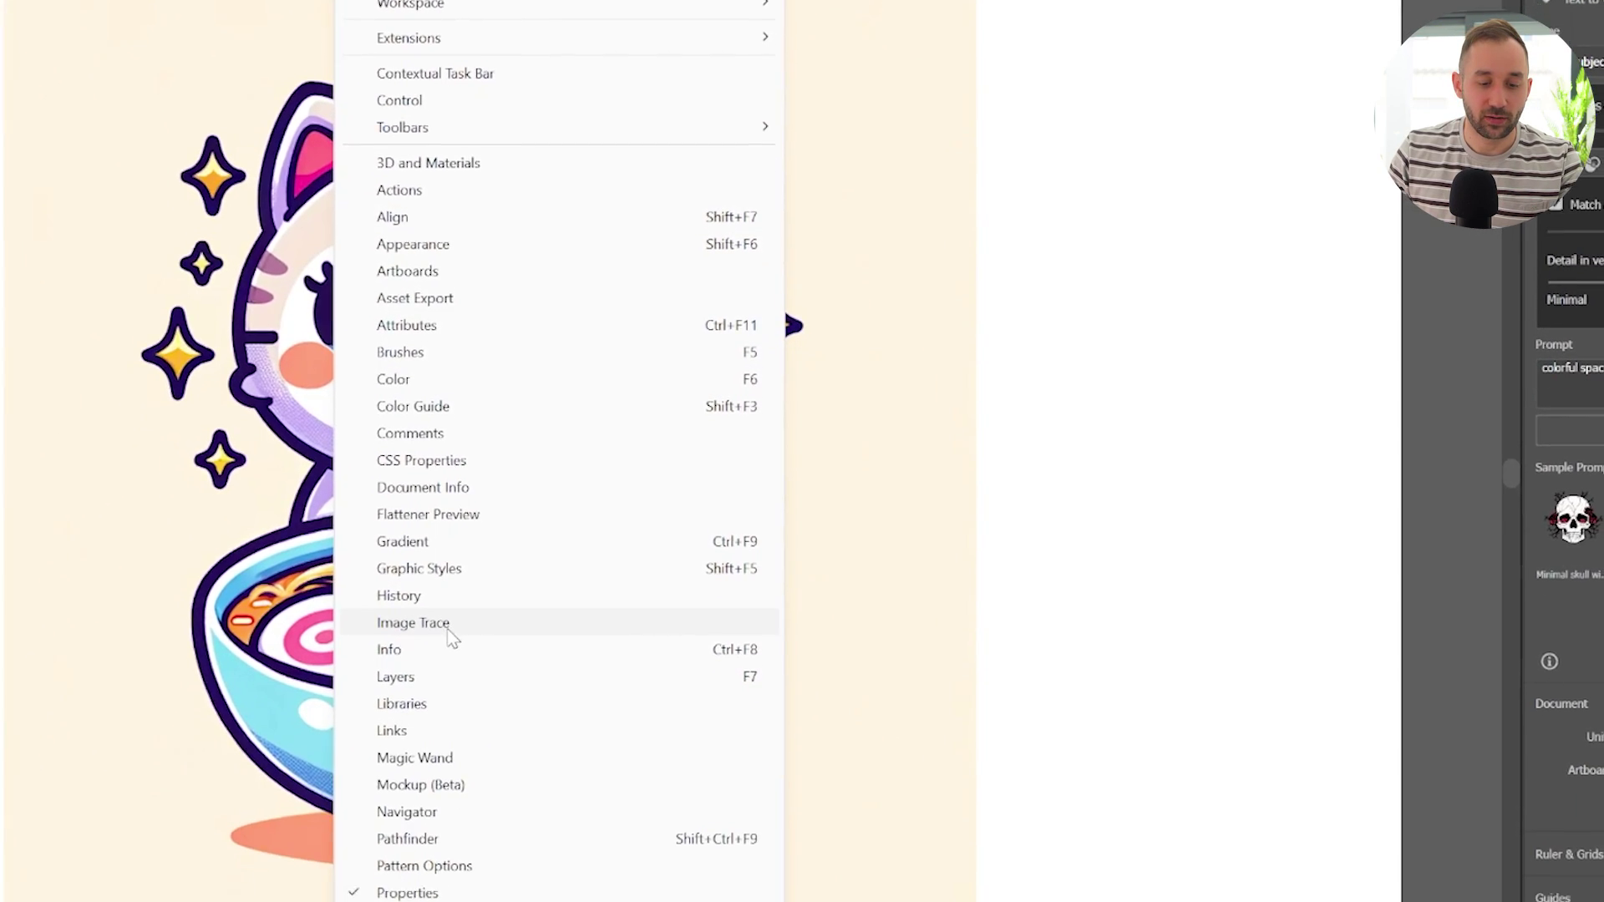
{"action": "left_click", "coordinate": [448, 626]}
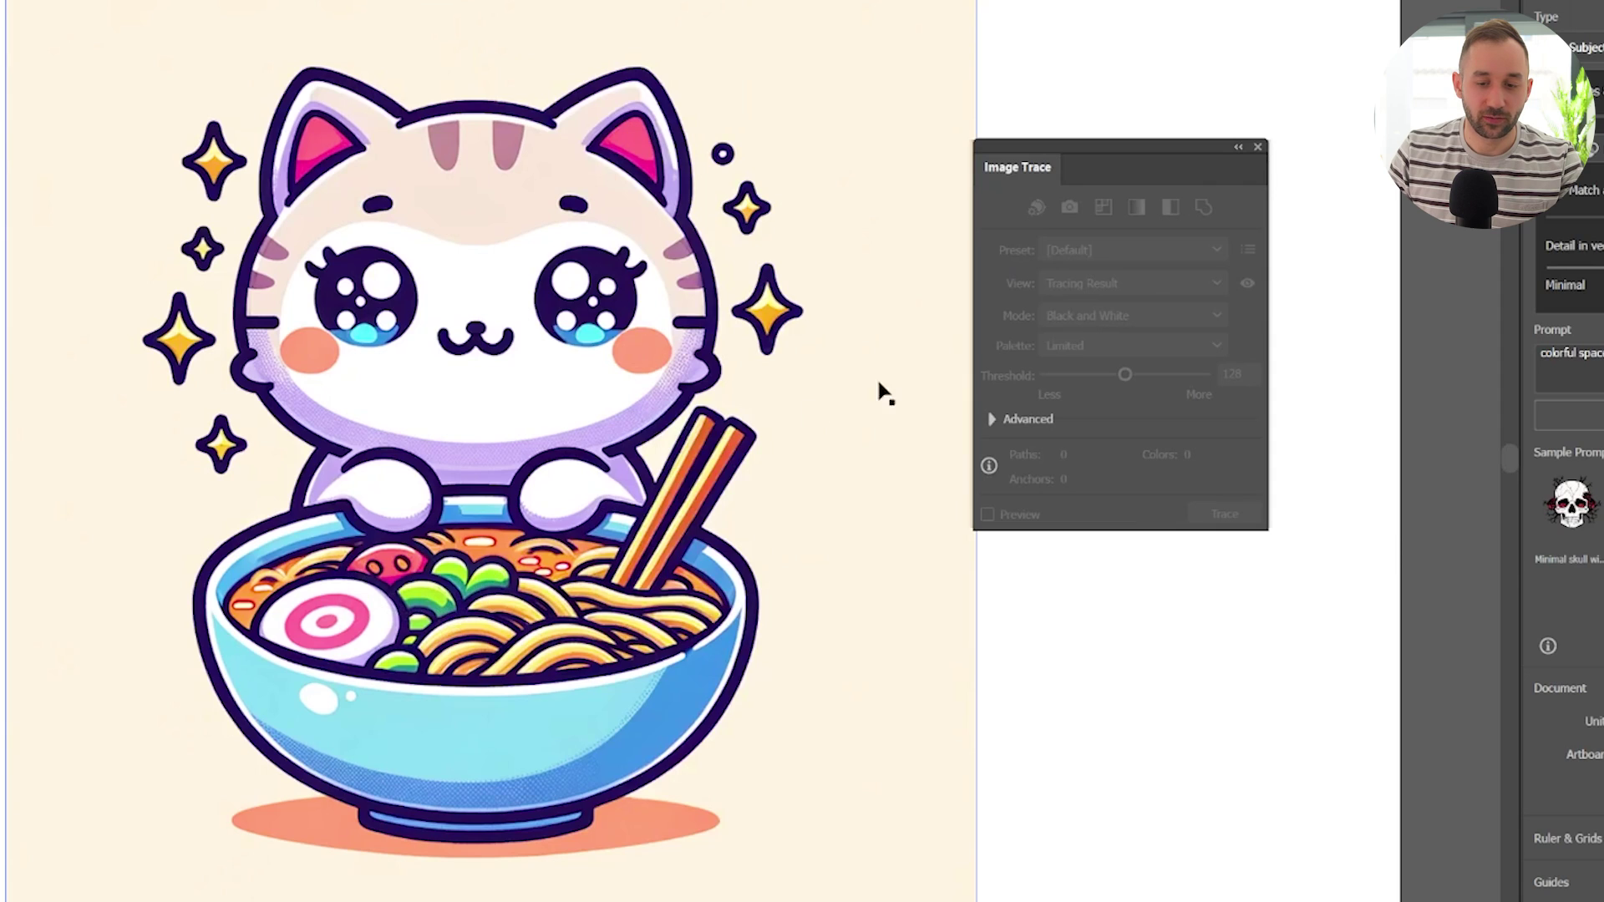
{"action": "left_click", "coordinate": [847, 254]}
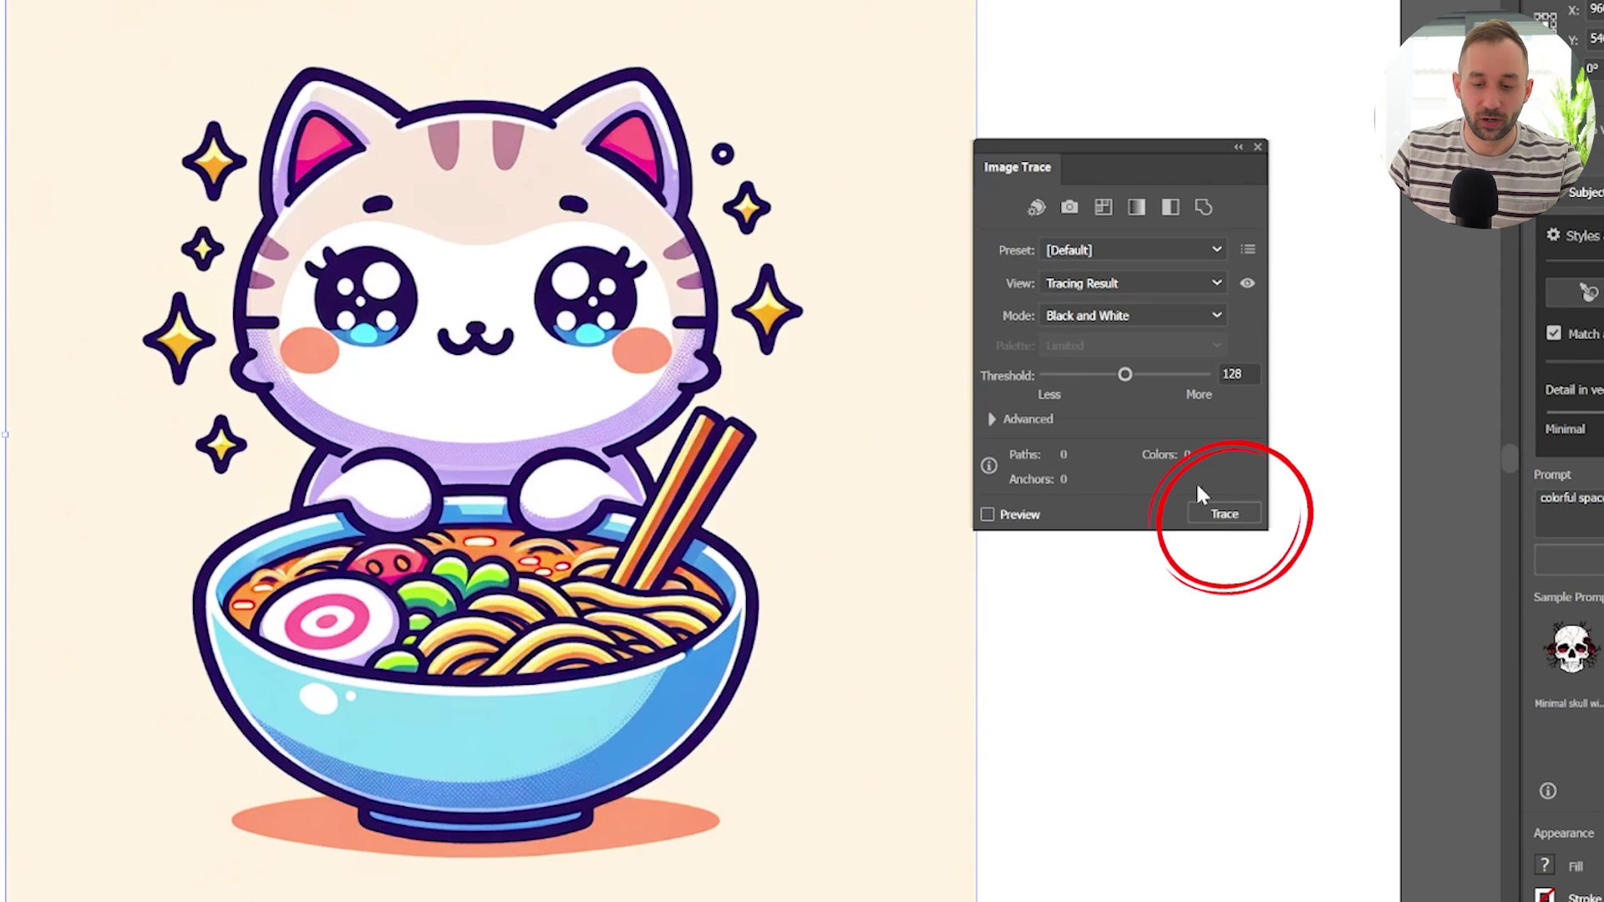
{"action": "left_click", "coordinate": [1225, 515]}
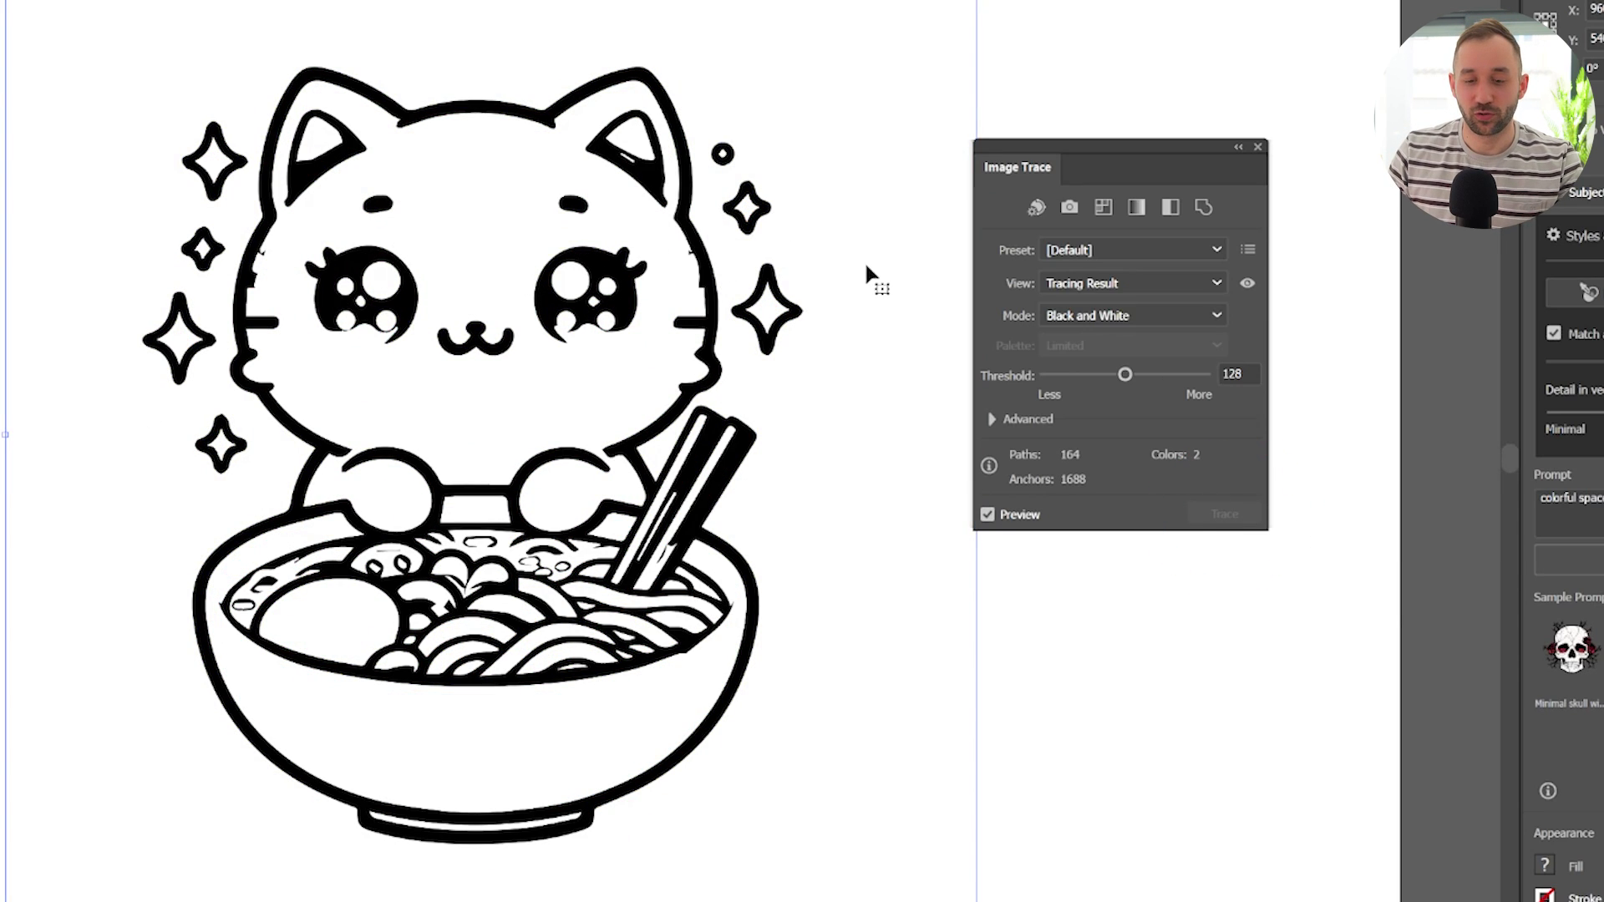
Try the Shades of Gray and Black and White Logo presets on the traced cat image
{"action": "left_click", "coordinate": [1119, 252]}
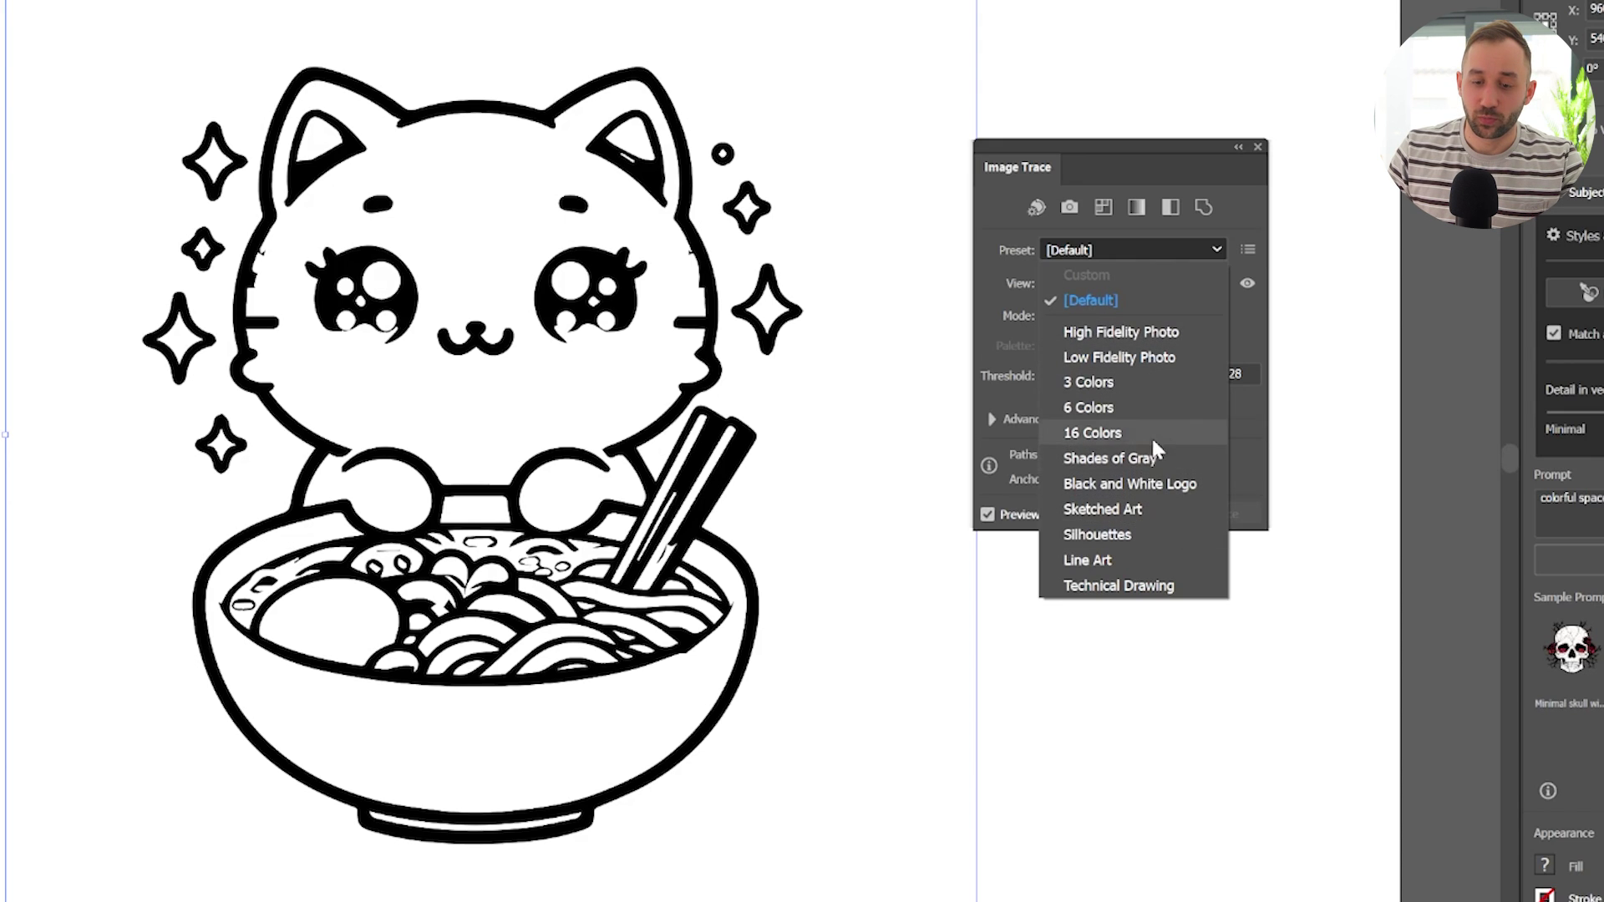
{"action": "left_click", "coordinate": [1118, 459]}
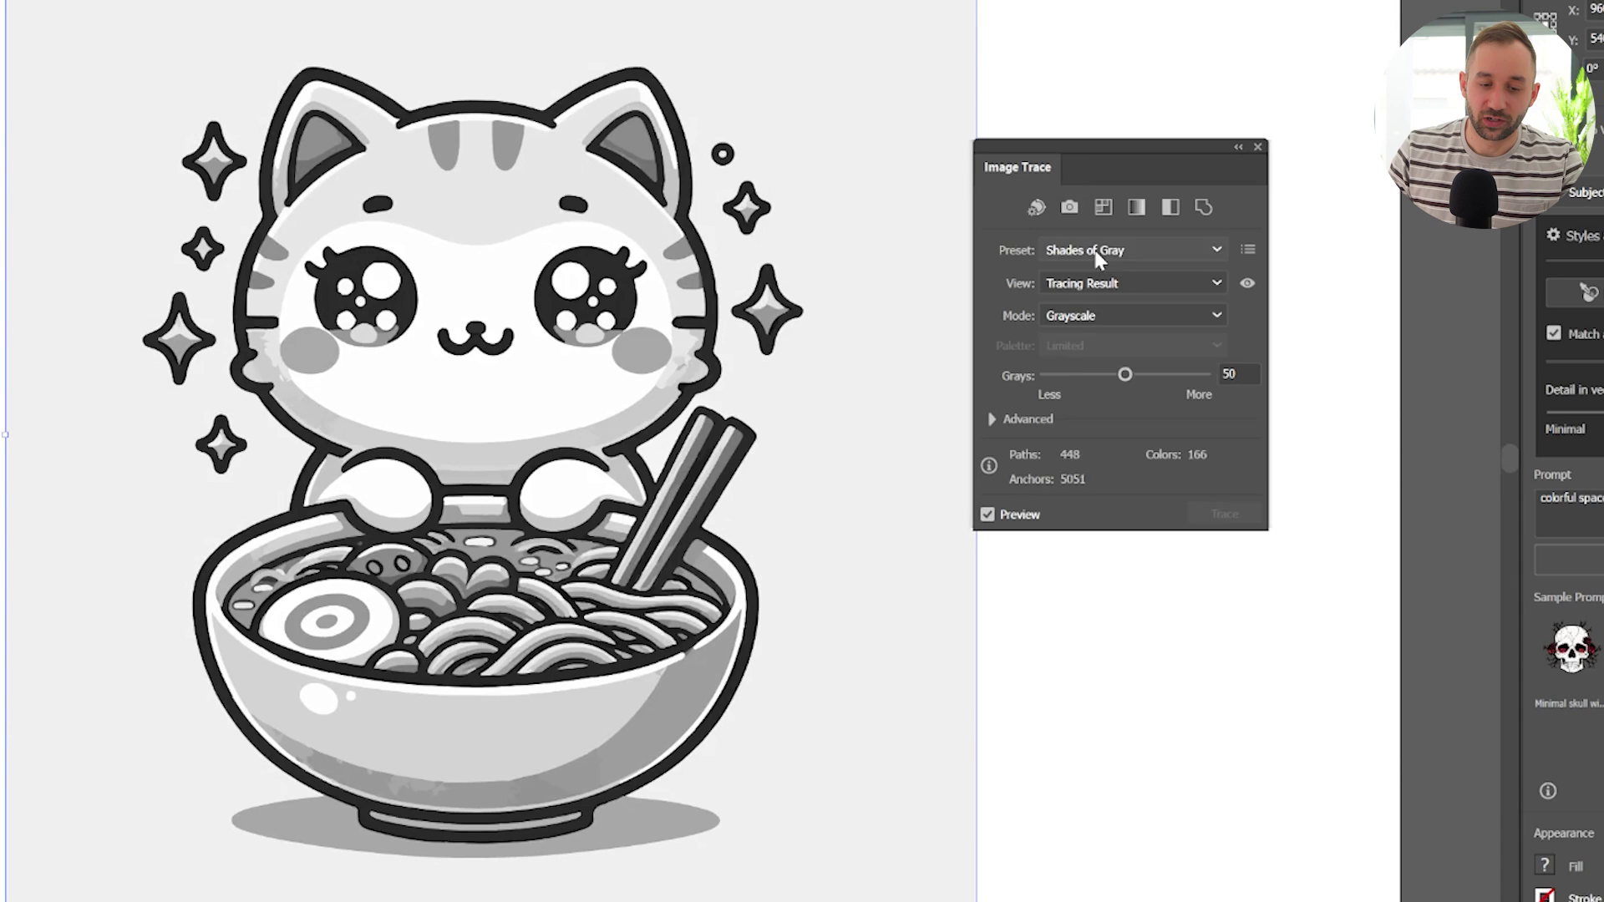
{"action": "left_click", "coordinate": [1099, 255]}
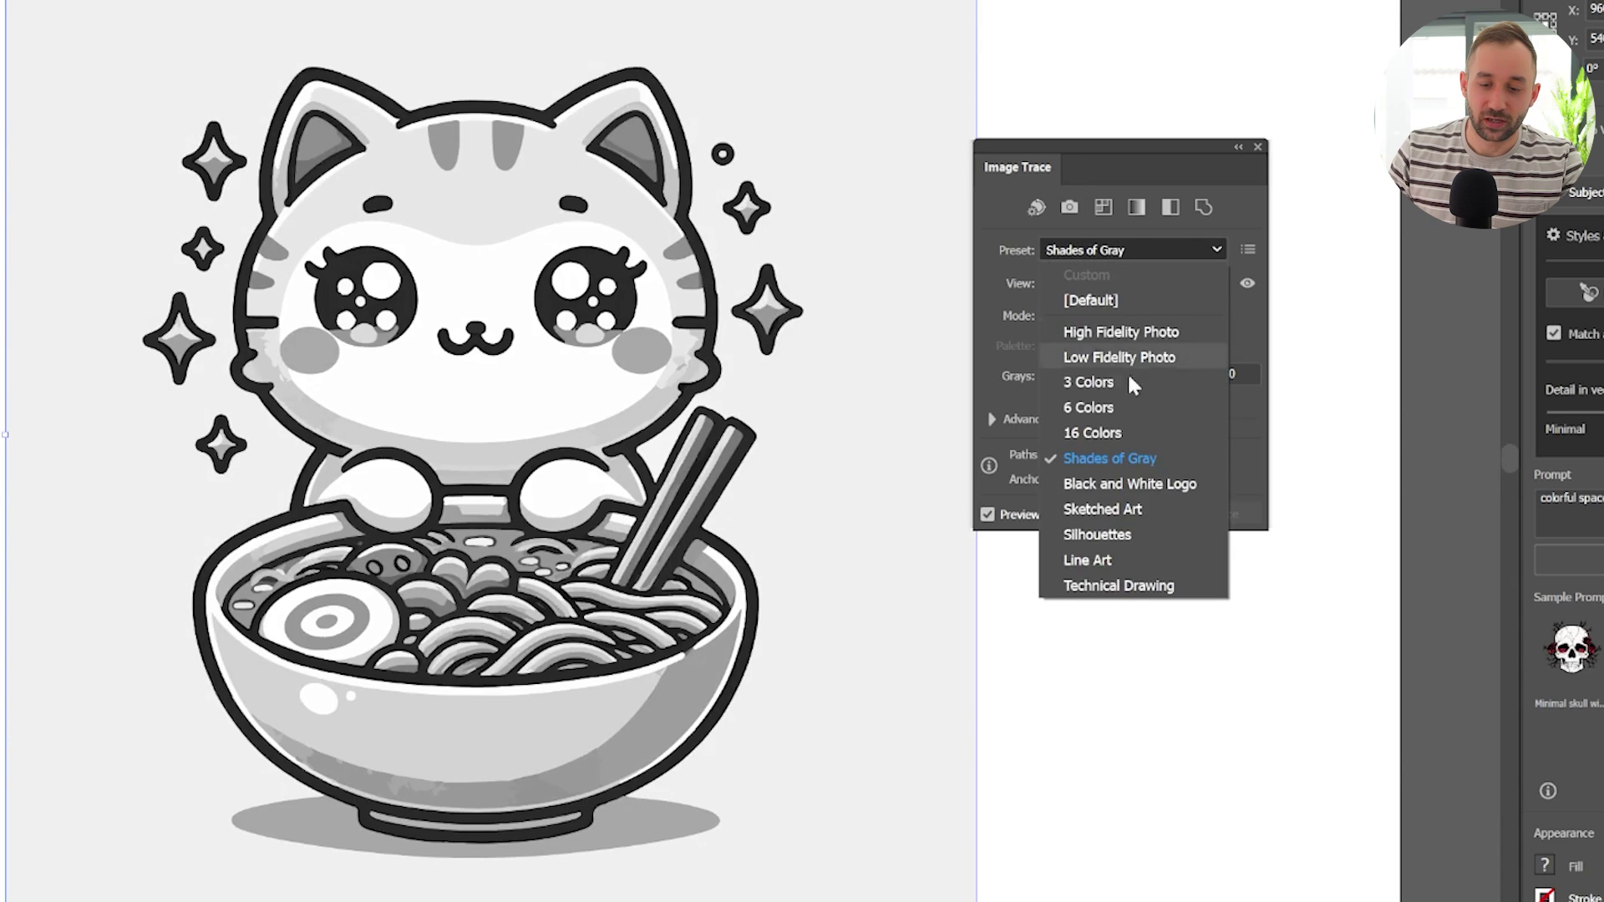
{"action": "left_click", "coordinate": [1130, 485]}
Try the Sketched Art and Silhouettes tracing presets on the cat image
{"action": "left_click", "coordinate": [1100, 254]}
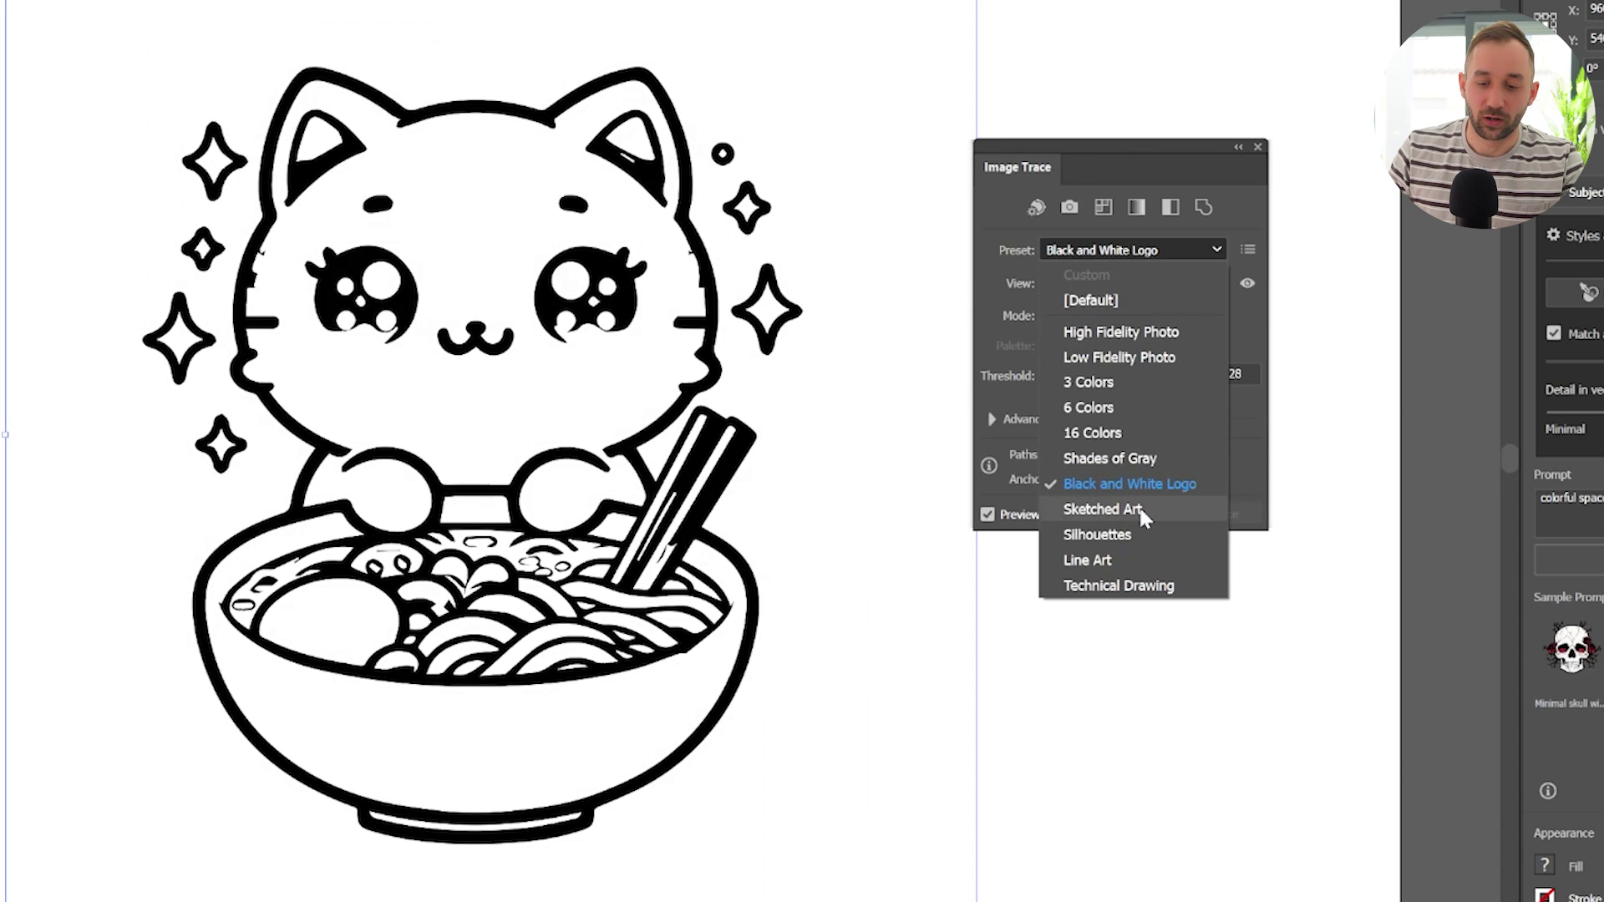
{"action": "left_click", "coordinate": [1140, 510]}
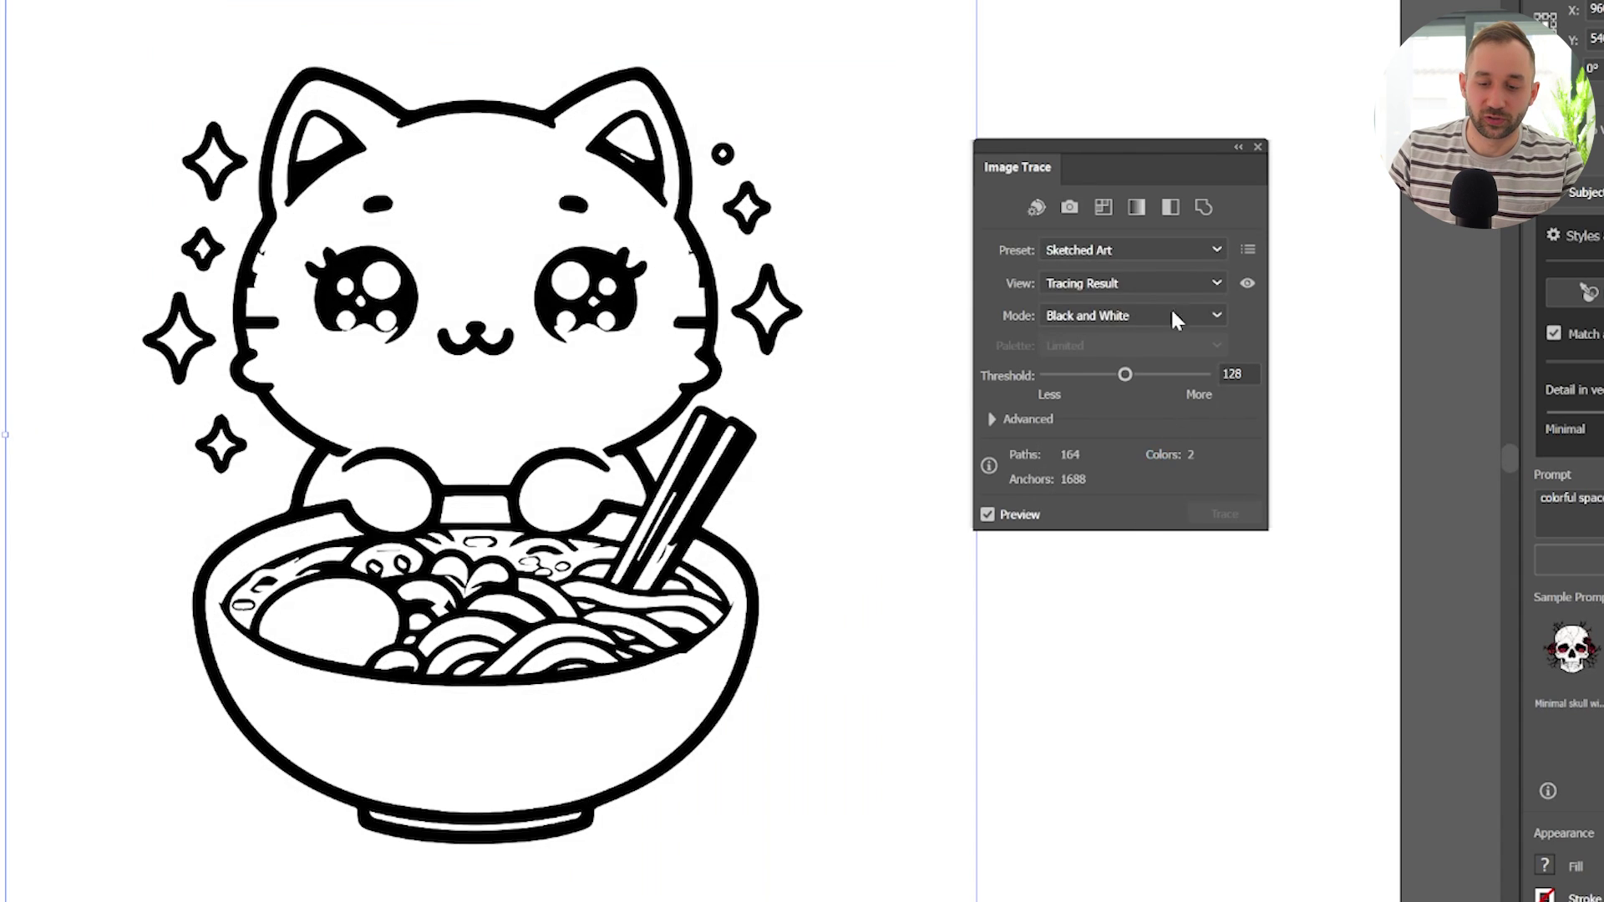
{"action": "left_click", "coordinate": [1165, 255]}
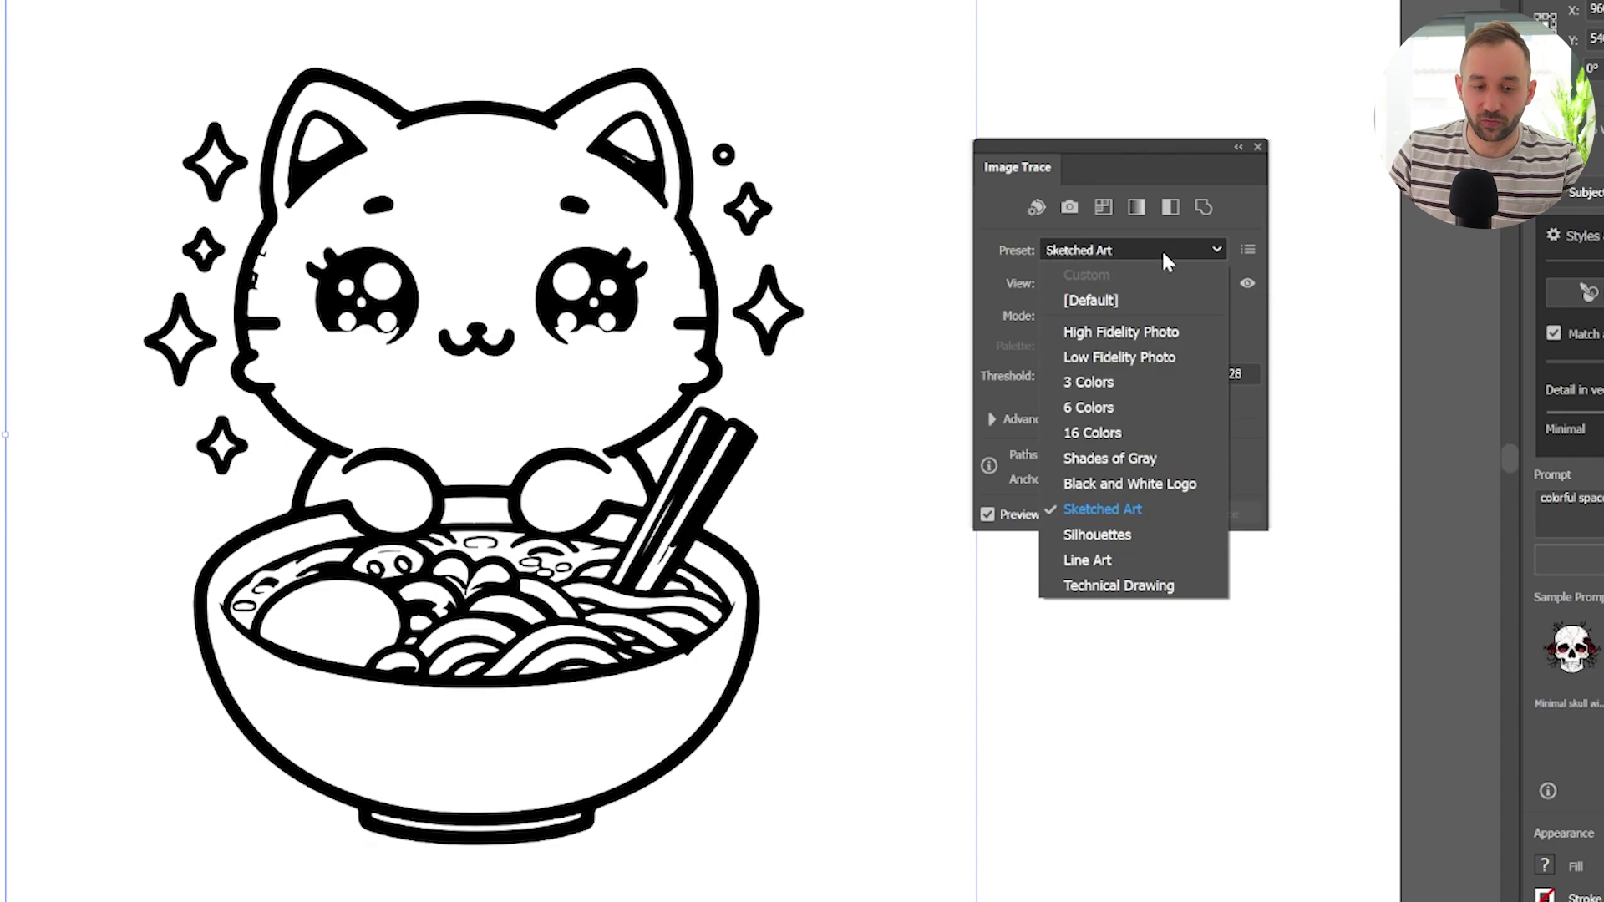
{"action": "left_click", "coordinate": [1134, 539]}
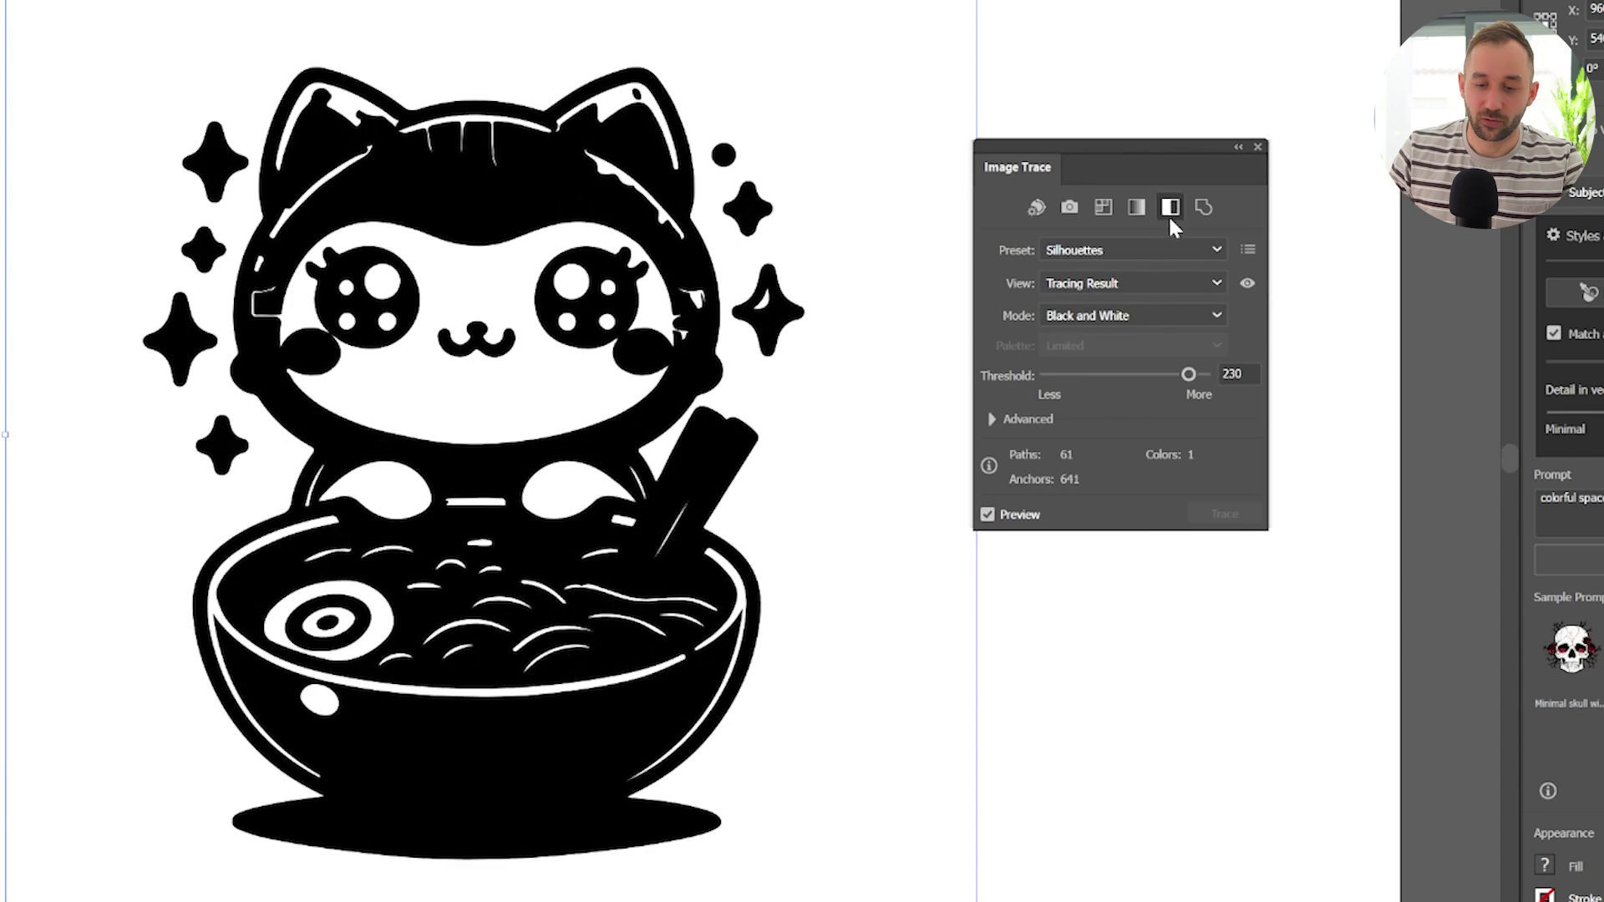
Try the Line Art and High Fidelity Photo tracing presets on the cat image
{"action": "left_click", "coordinate": [1165, 250]}
{"action": "left_click", "coordinate": [1145, 549]}
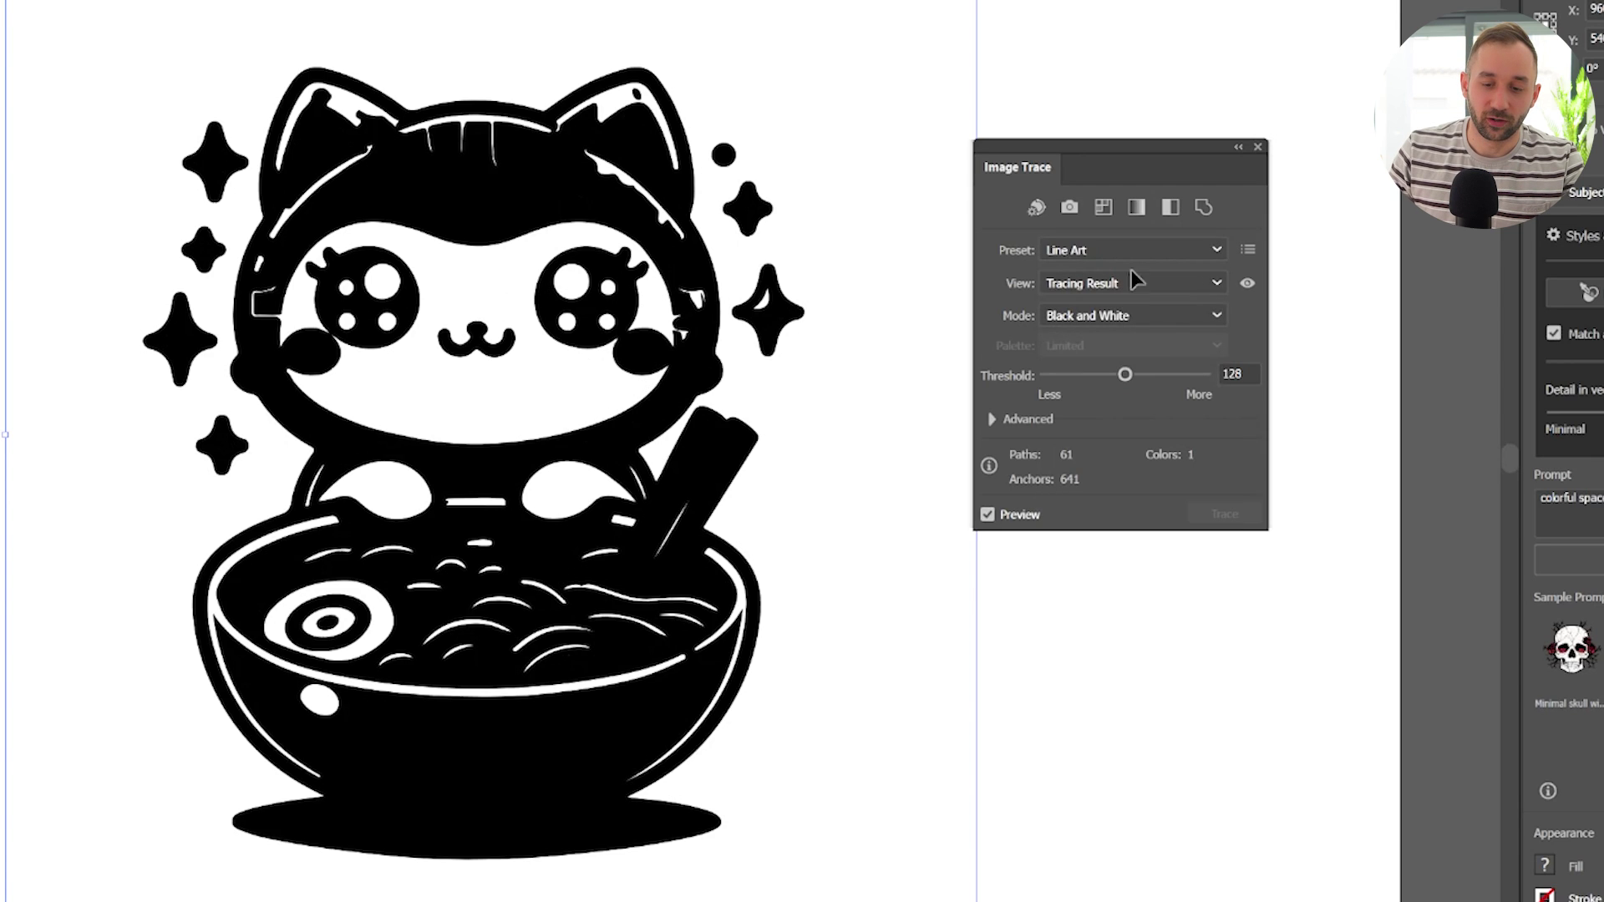
{"action": "left_click", "coordinate": [1142, 245]}
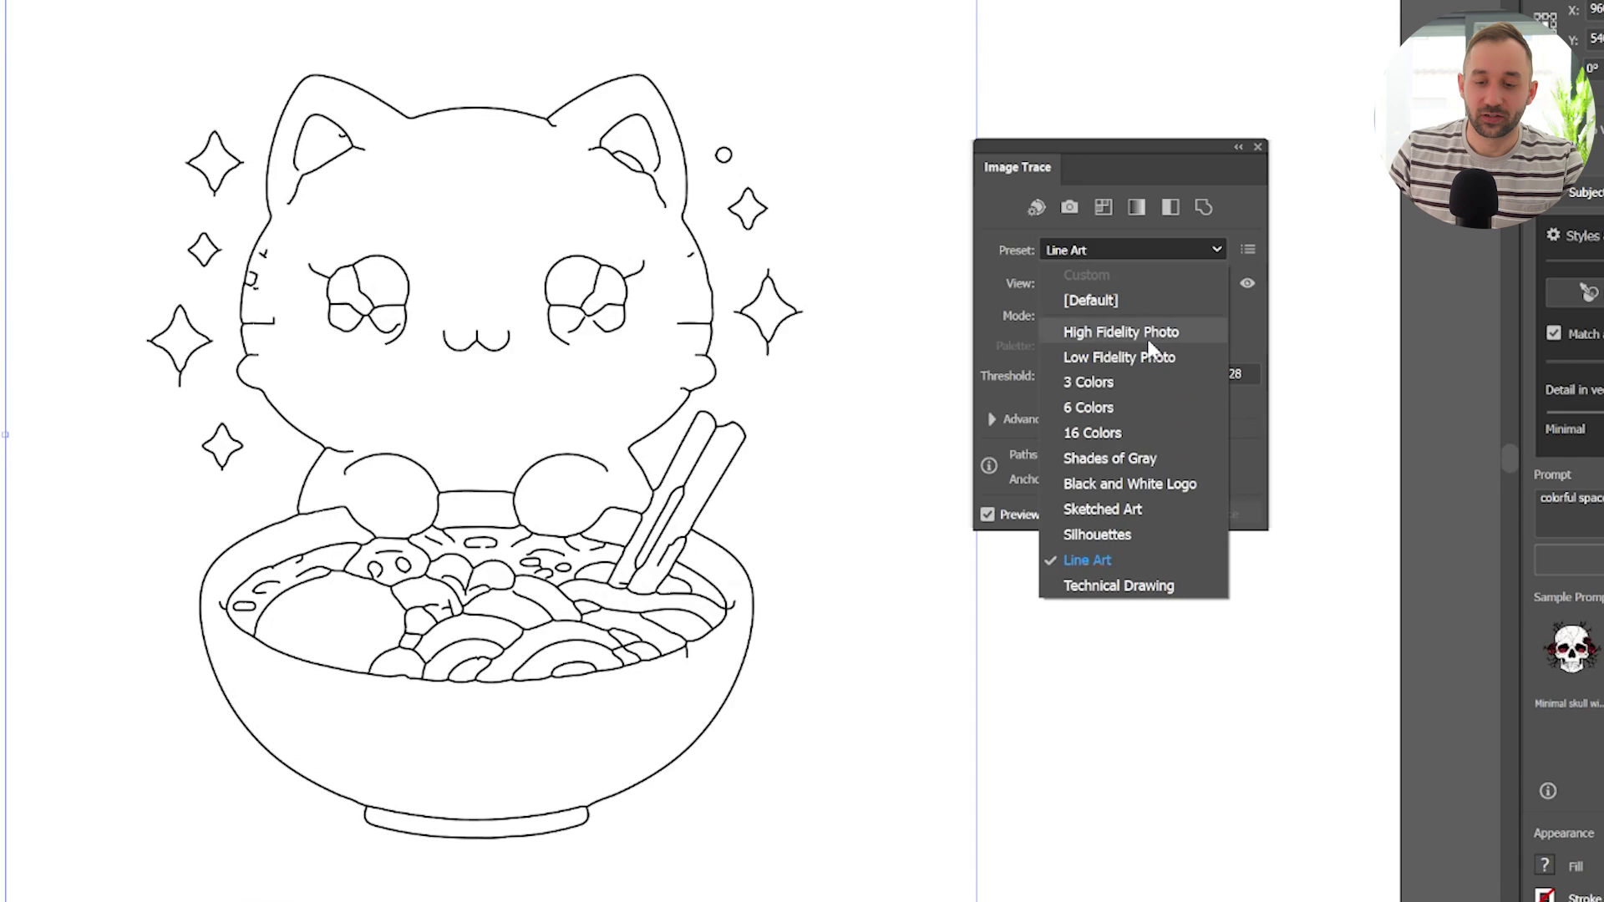
{"action": "left_click", "coordinate": [1124, 333]}
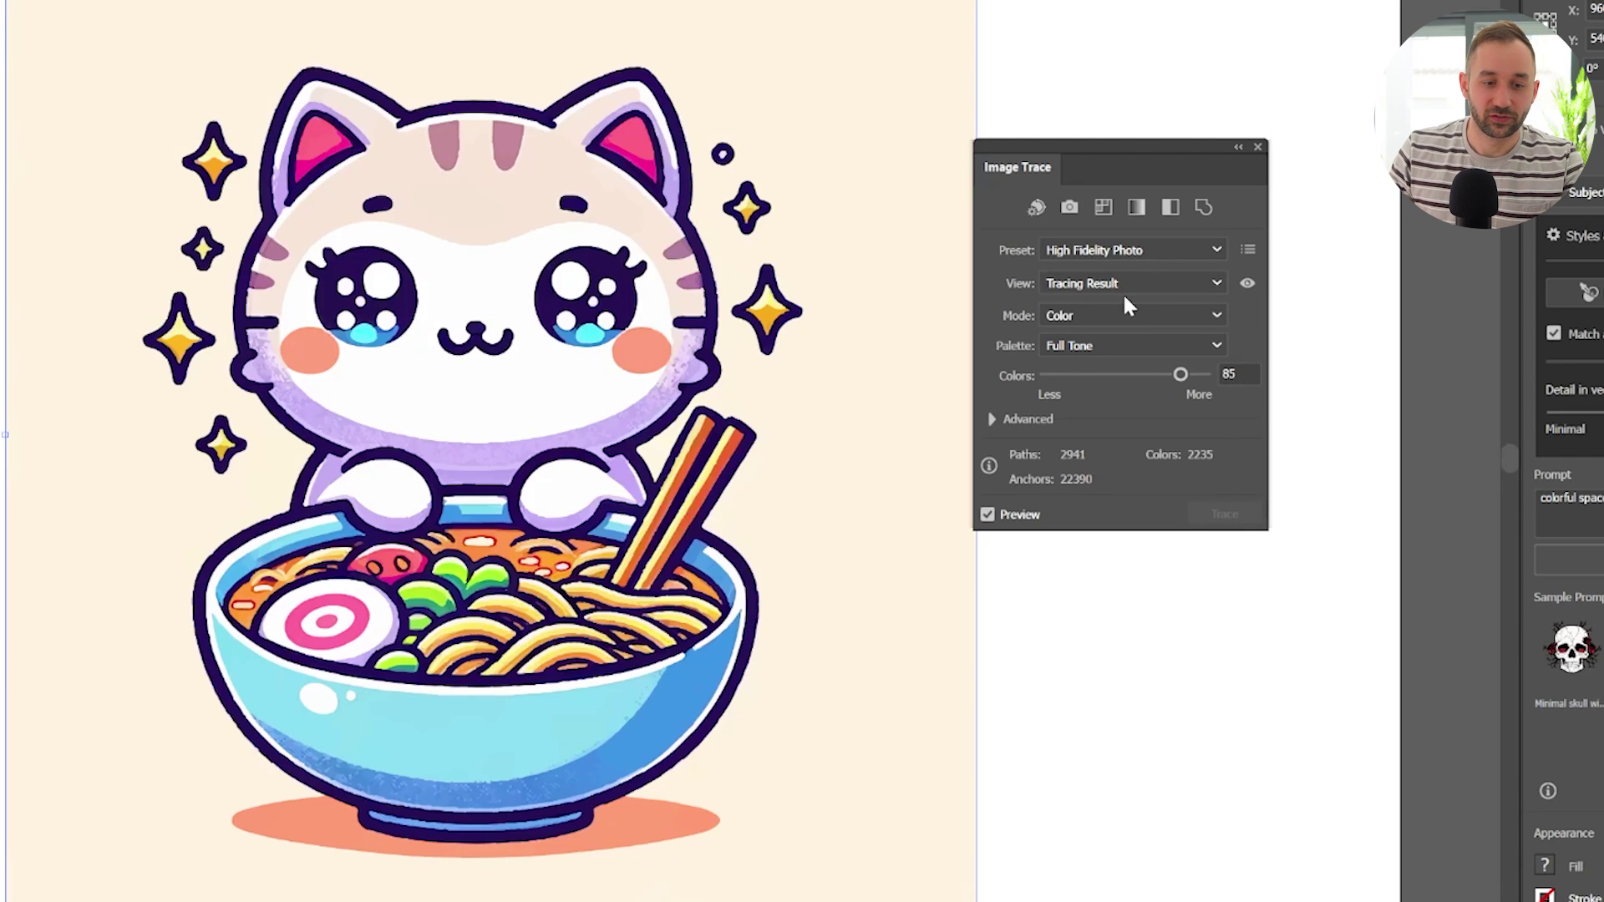
Examine the High Fidelity Photo trace up close around the cat's purple shading, the chopsticks, the noodles and the bowl's lower edge
{"action": "scroll", "coordinate": [656, 414], "scroll_direction": "up", "scroll_amount": 3}
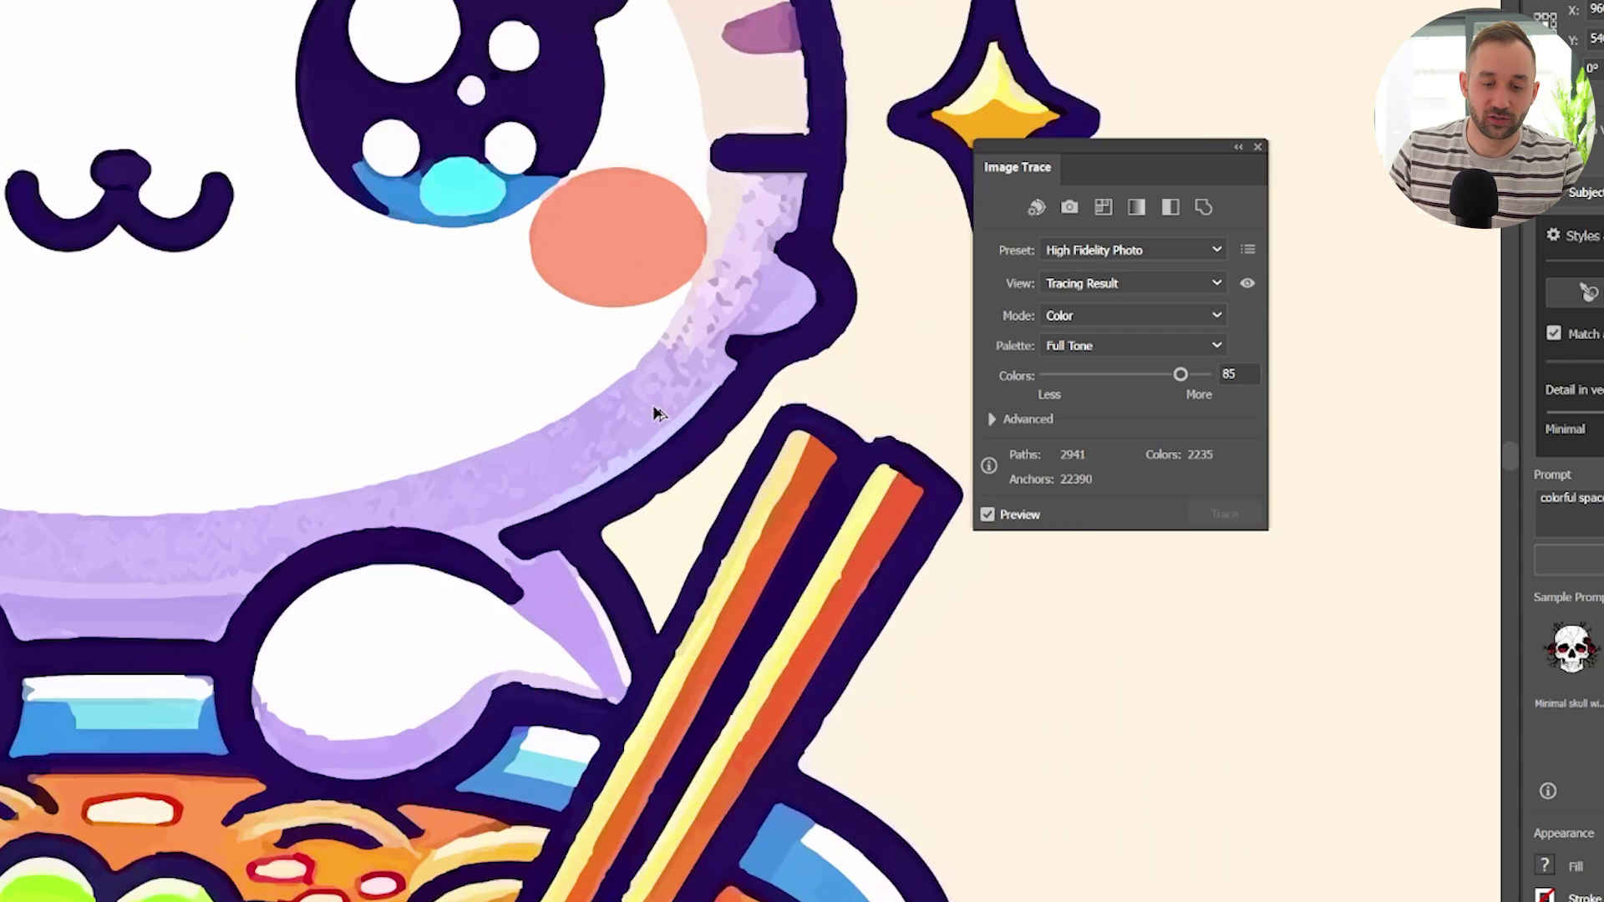
{"action": "scroll", "coordinate": [681, 359], "scroll_direction": "up", "scroll_amount": 2}
{"action": "scroll", "coordinate": [677, 371], "scroll_direction": "up", "scroll_amount": 2}
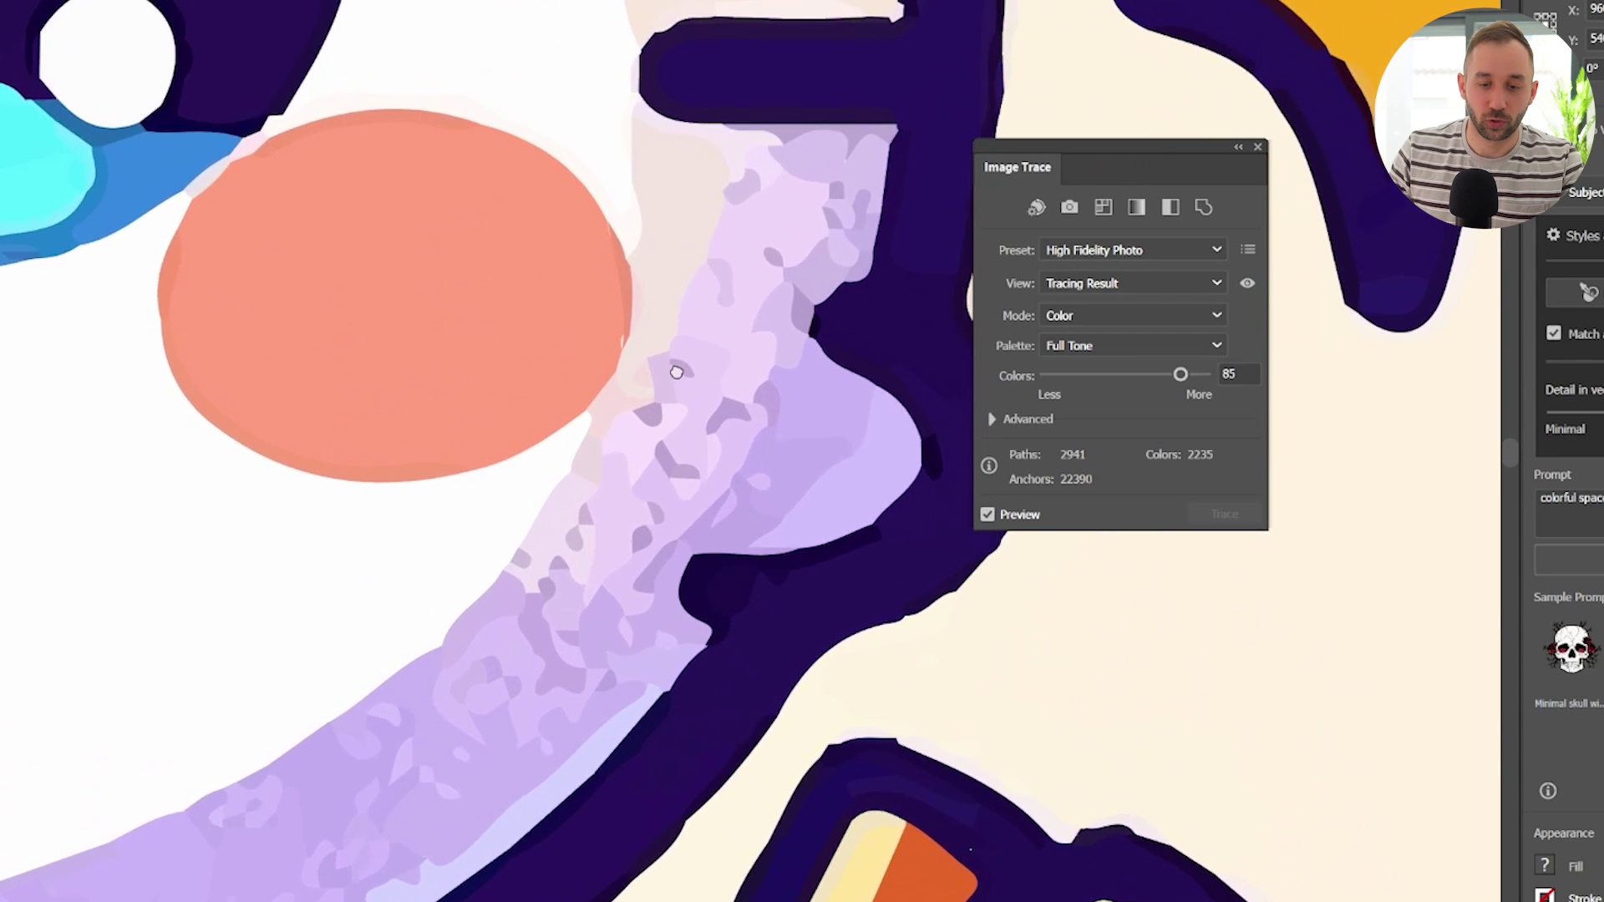
{"action": "scroll", "coordinate": [677, 371], "scroll_direction": "up", "scroll_amount": 5}
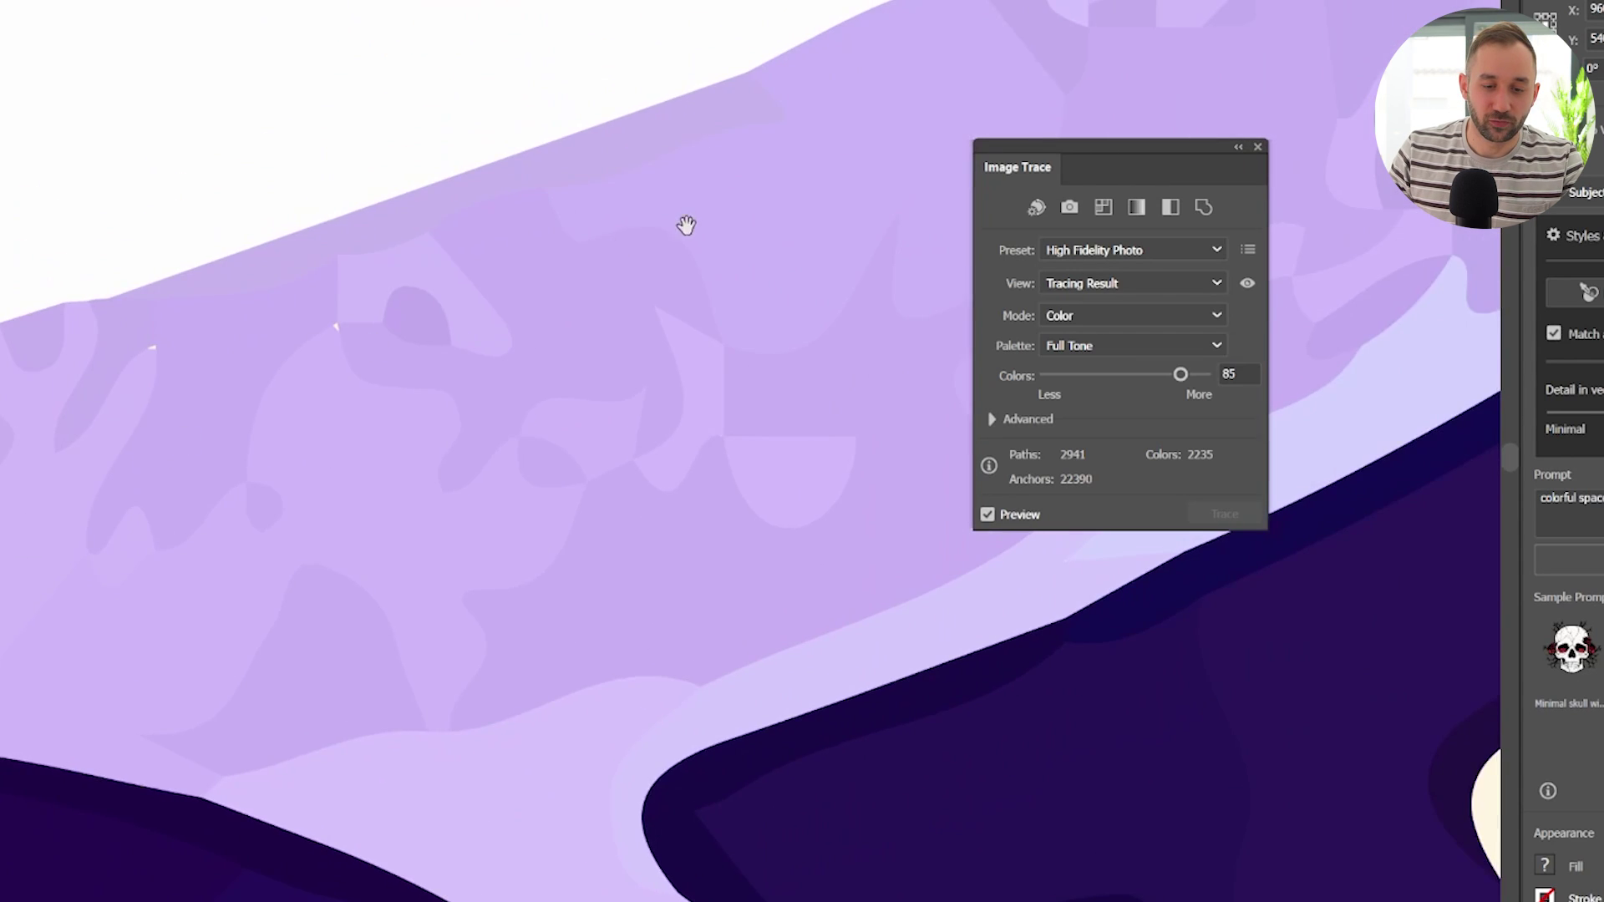
{"action": "scroll", "coordinate": [686, 226], "scroll_direction": "down", "scroll_amount": 3}
{"action": "left_click_drag", "start_coordinate": [699, 284], "coordinate": [309, 501]}
{"action": "scroll", "coordinate": [309, 502], "scroll_direction": "down", "scroll_amount": 4}
{"action": "left_click_drag", "start_coordinate": [462, 674], "coordinate": [616, 161]}
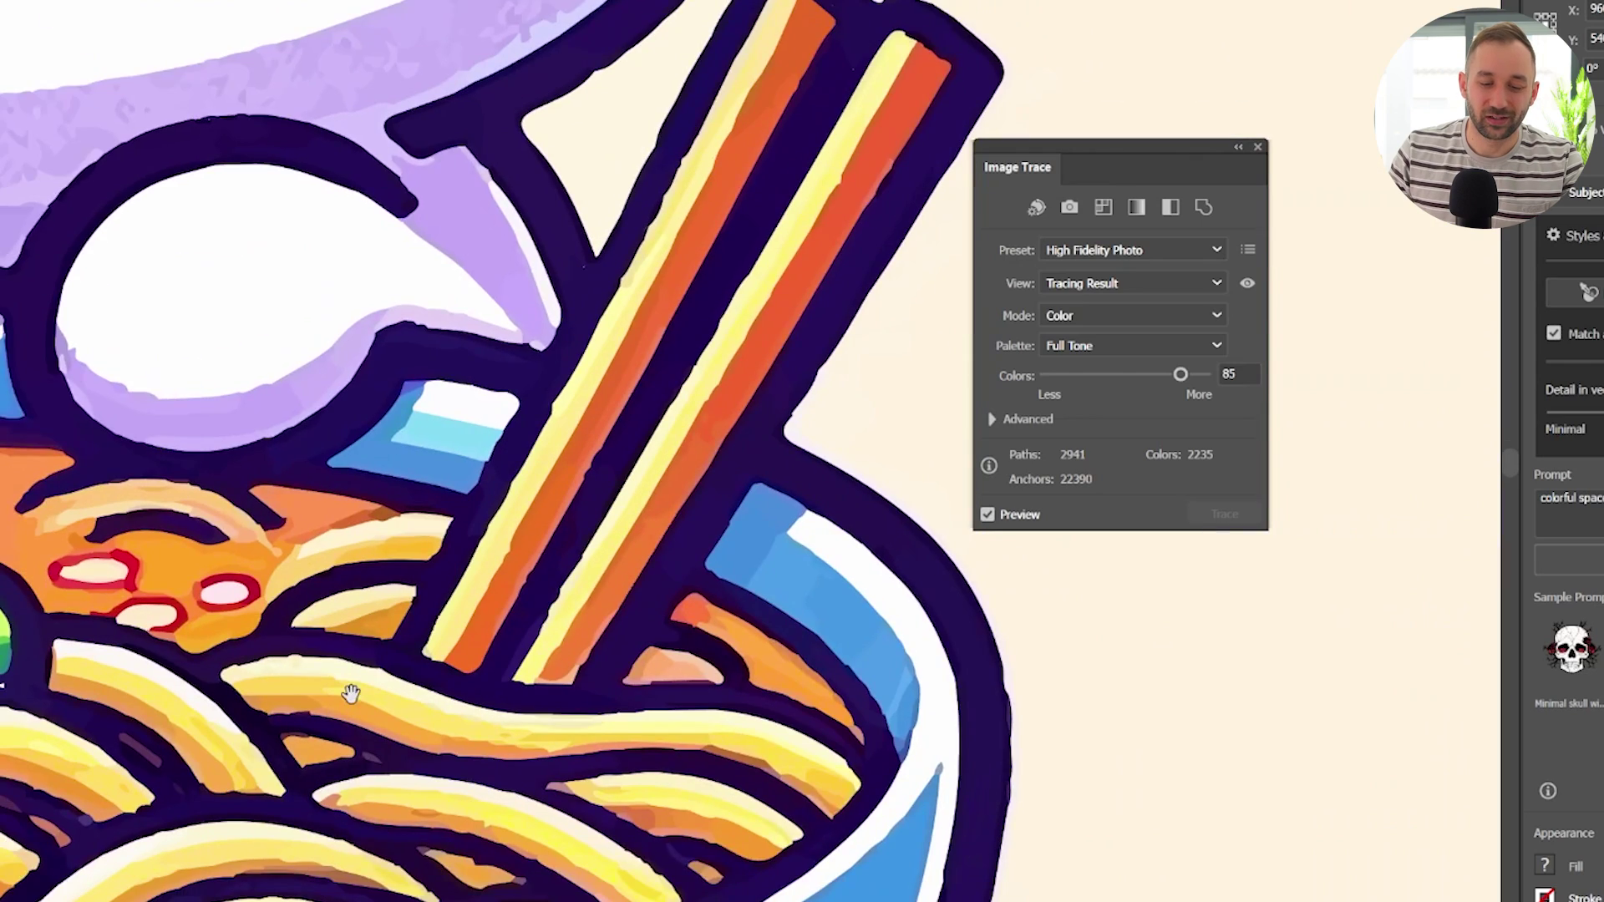
{"action": "left_click_drag", "start_coordinate": [351, 693], "coordinate": [669, 93]}
{"action": "left_click_drag", "start_coordinate": [366, 459], "coordinate": [742, 186]}
{"action": "left_click_drag", "start_coordinate": [165, 580], "coordinate": [308, 448]}
{"action": "scroll", "coordinate": [210, 474], "scroll_direction": "up", "scroll_amount": 3}
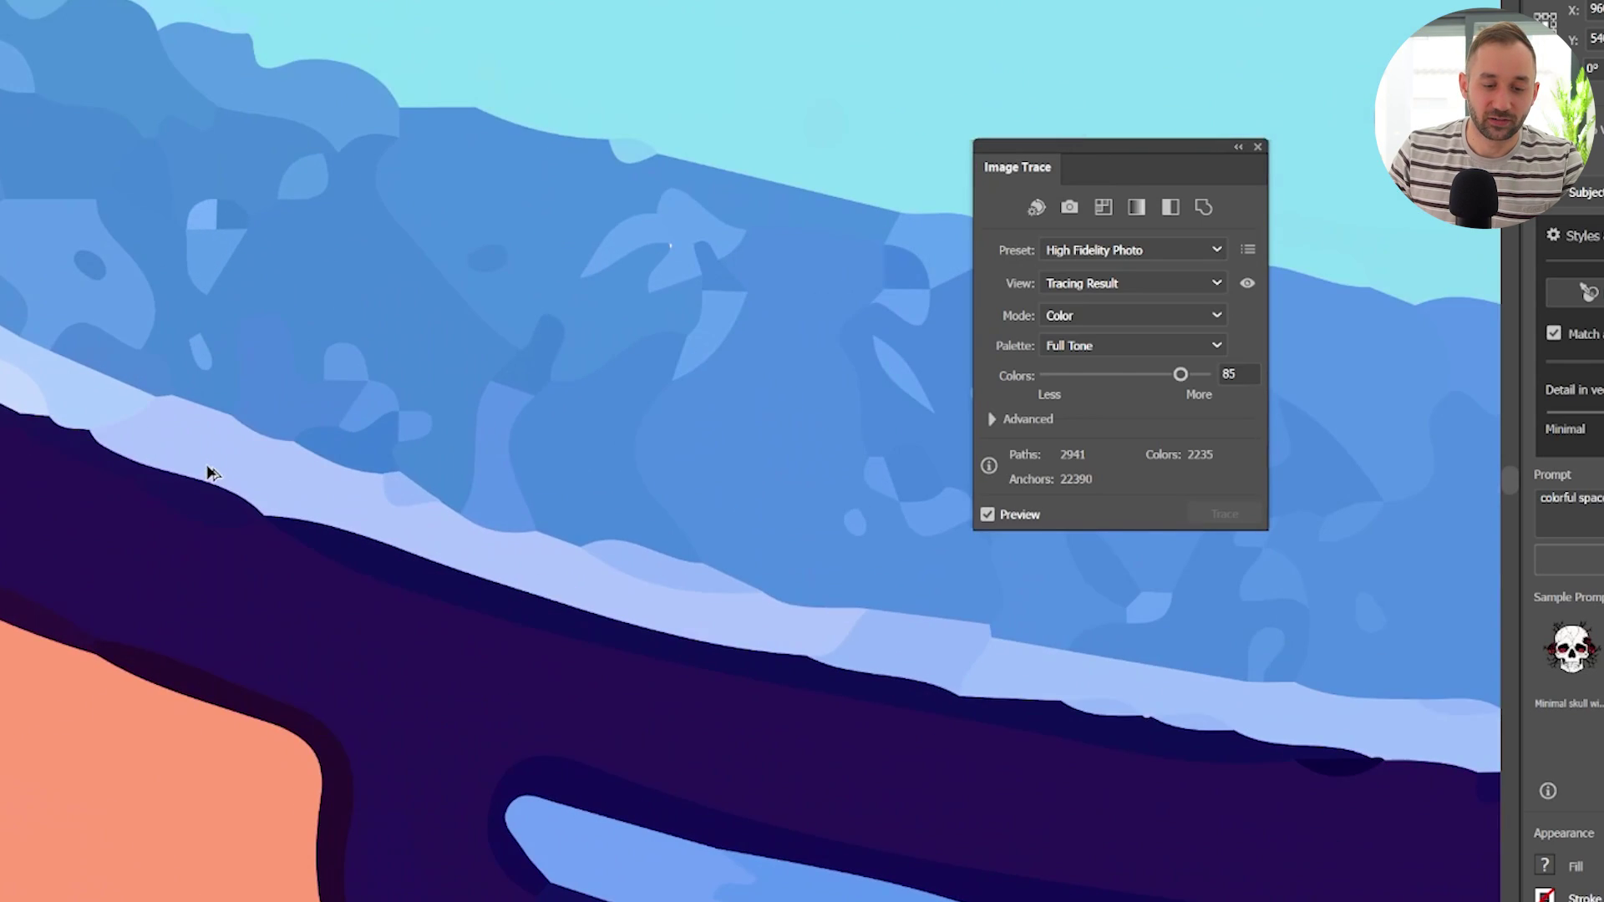
{"action": "scroll", "coordinate": [209, 473], "scroll_direction": "down", "scroll_amount": 5}
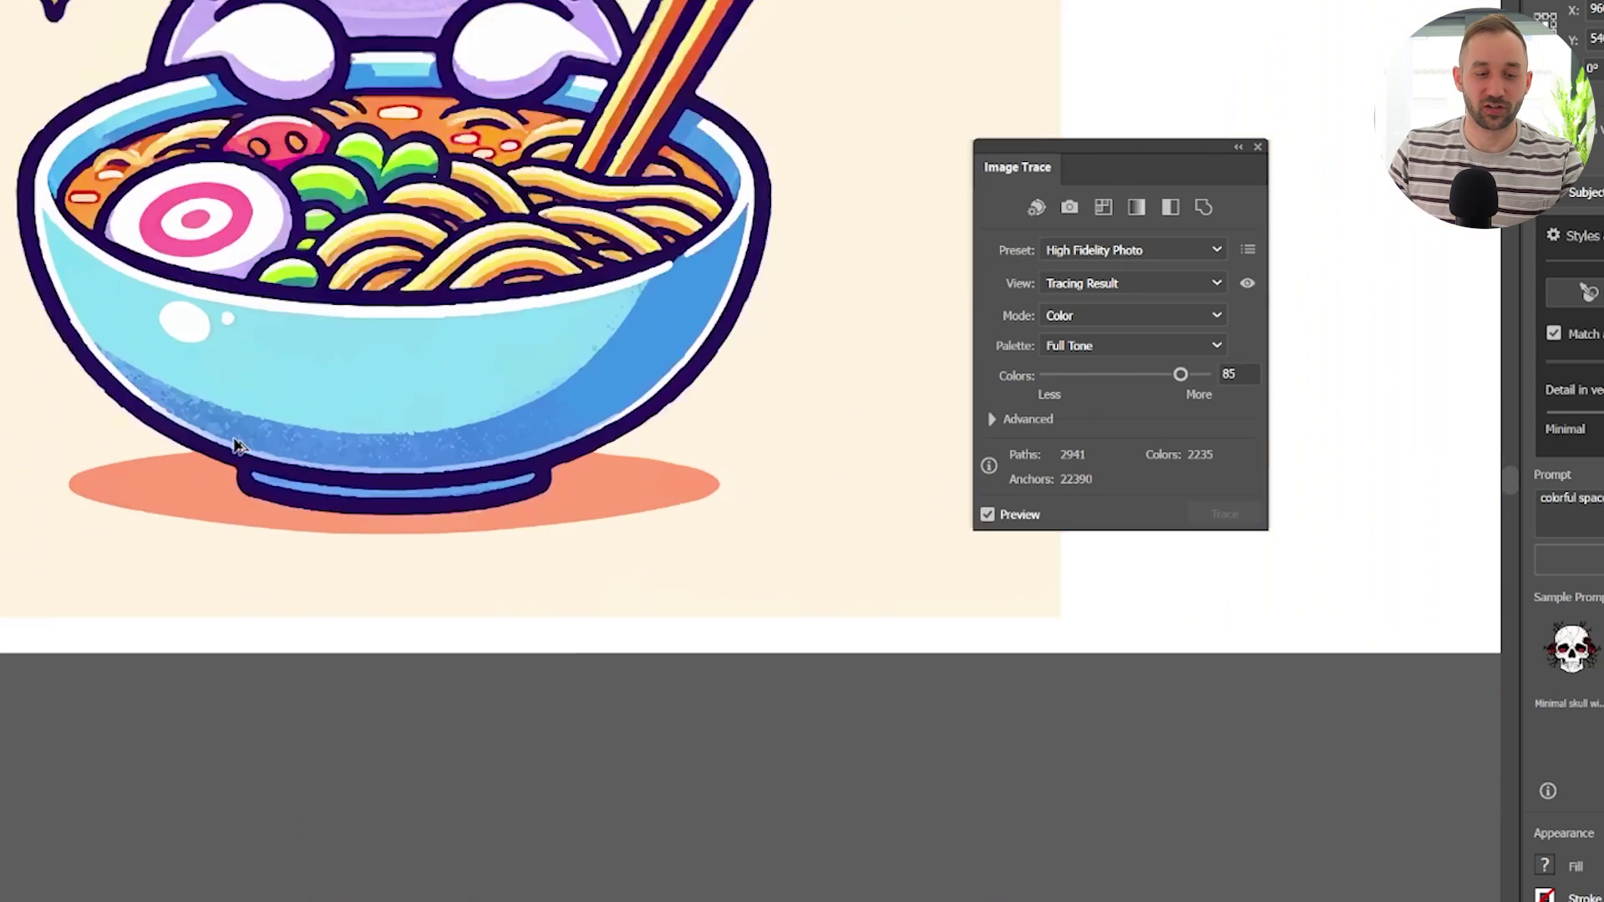
{"action": "left_click_drag", "start_coordinate": [408, 200], "coordinate": [513, 569]}
{"action": "scroll", "coordinate": [514, 568], "scroll_direction": "up", "scroll_amount": 3}
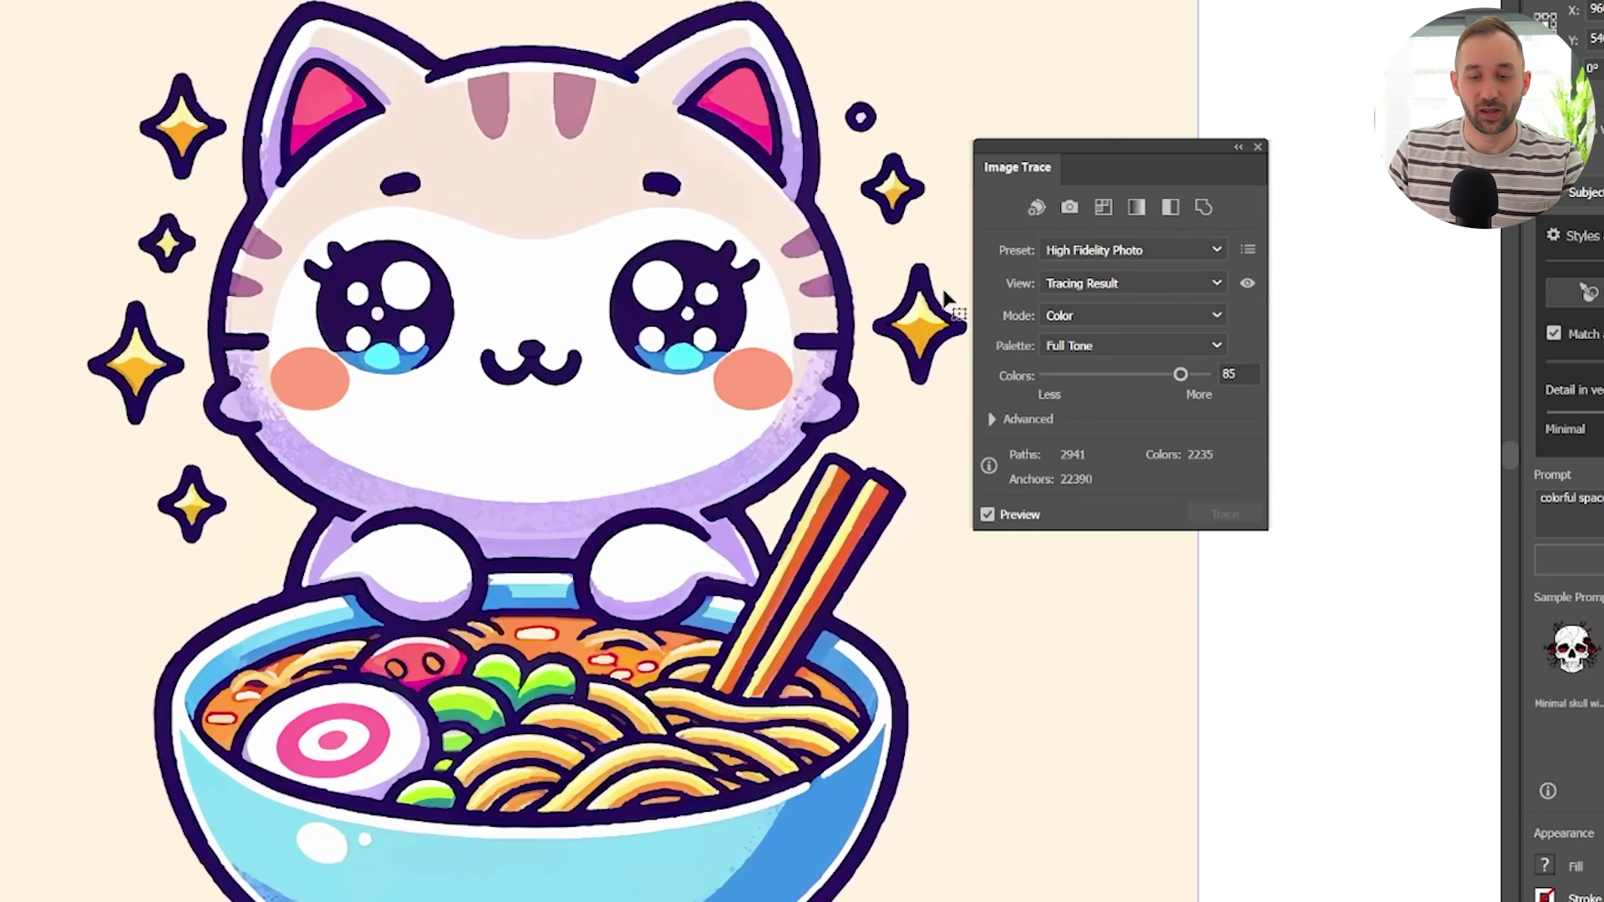
Retrace the image with the 6 Colors preset for comparison and switch it to the 16 Colors preset
{"action": "left_click", "coordinate": [1109, 251]}
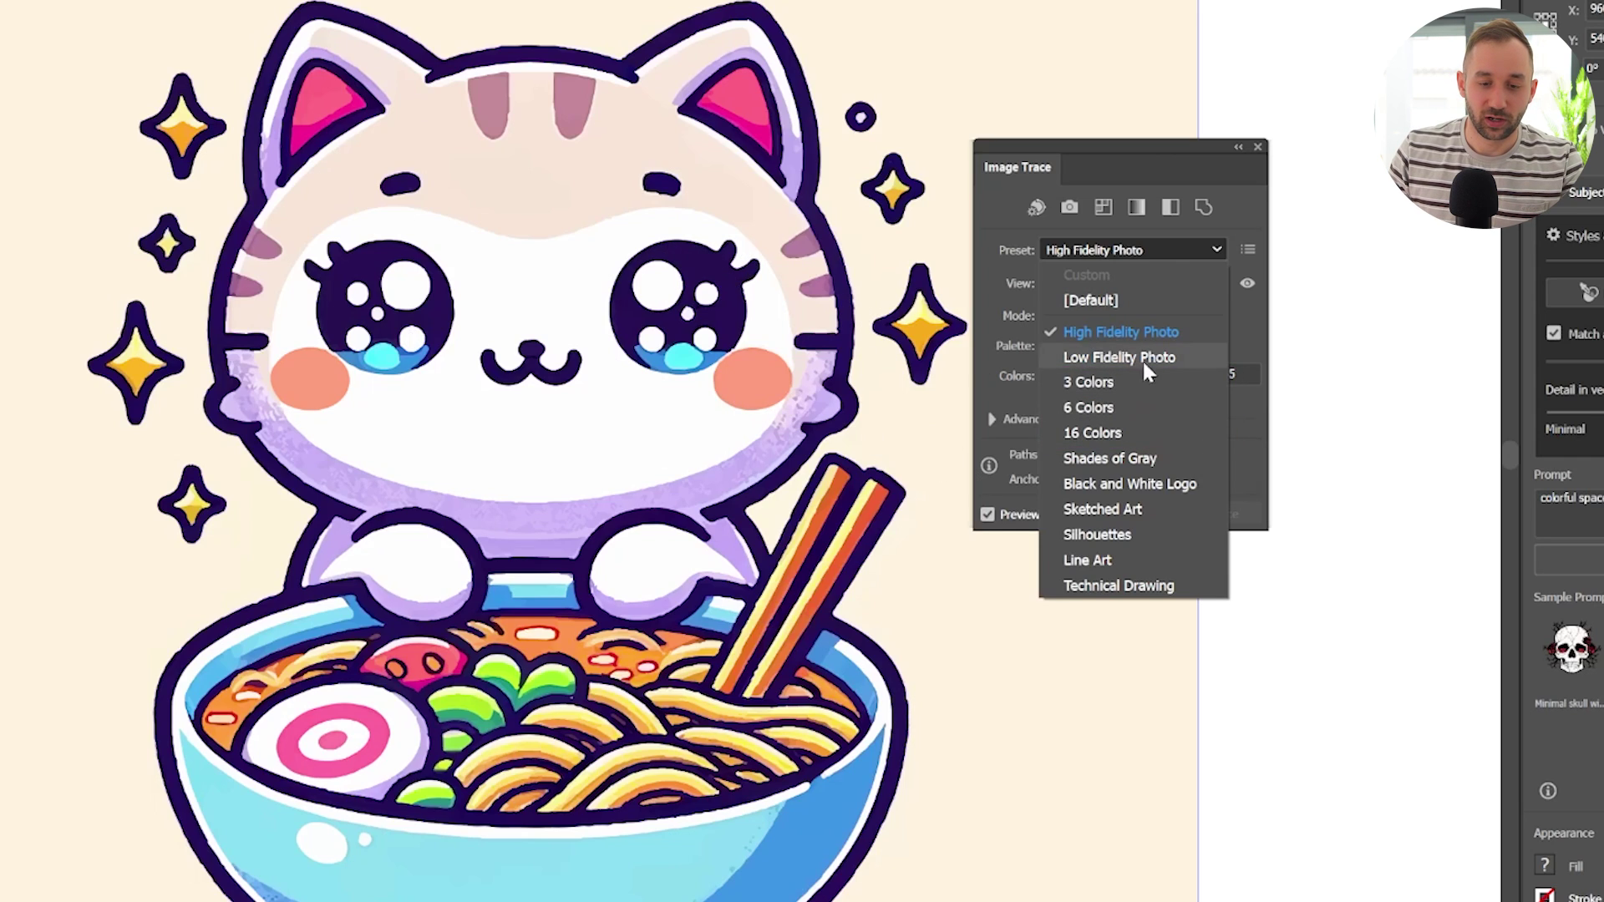
{"action": "left_click", "coordinate": [1137, 405]}
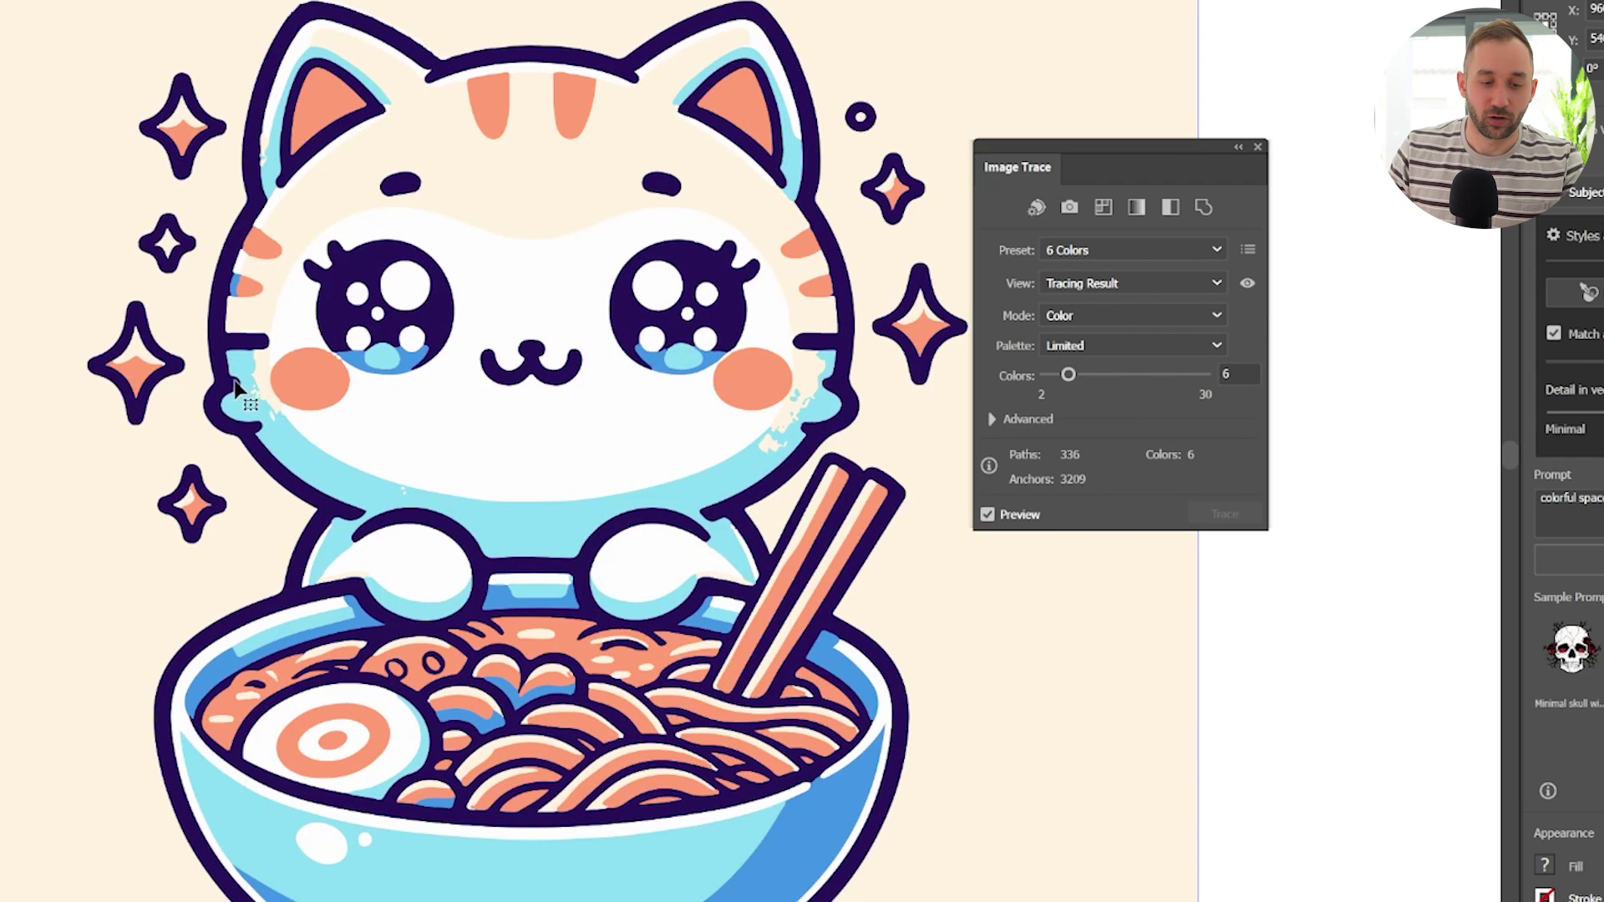
{"action": "left_click", "coordinate": [1086, 244]}
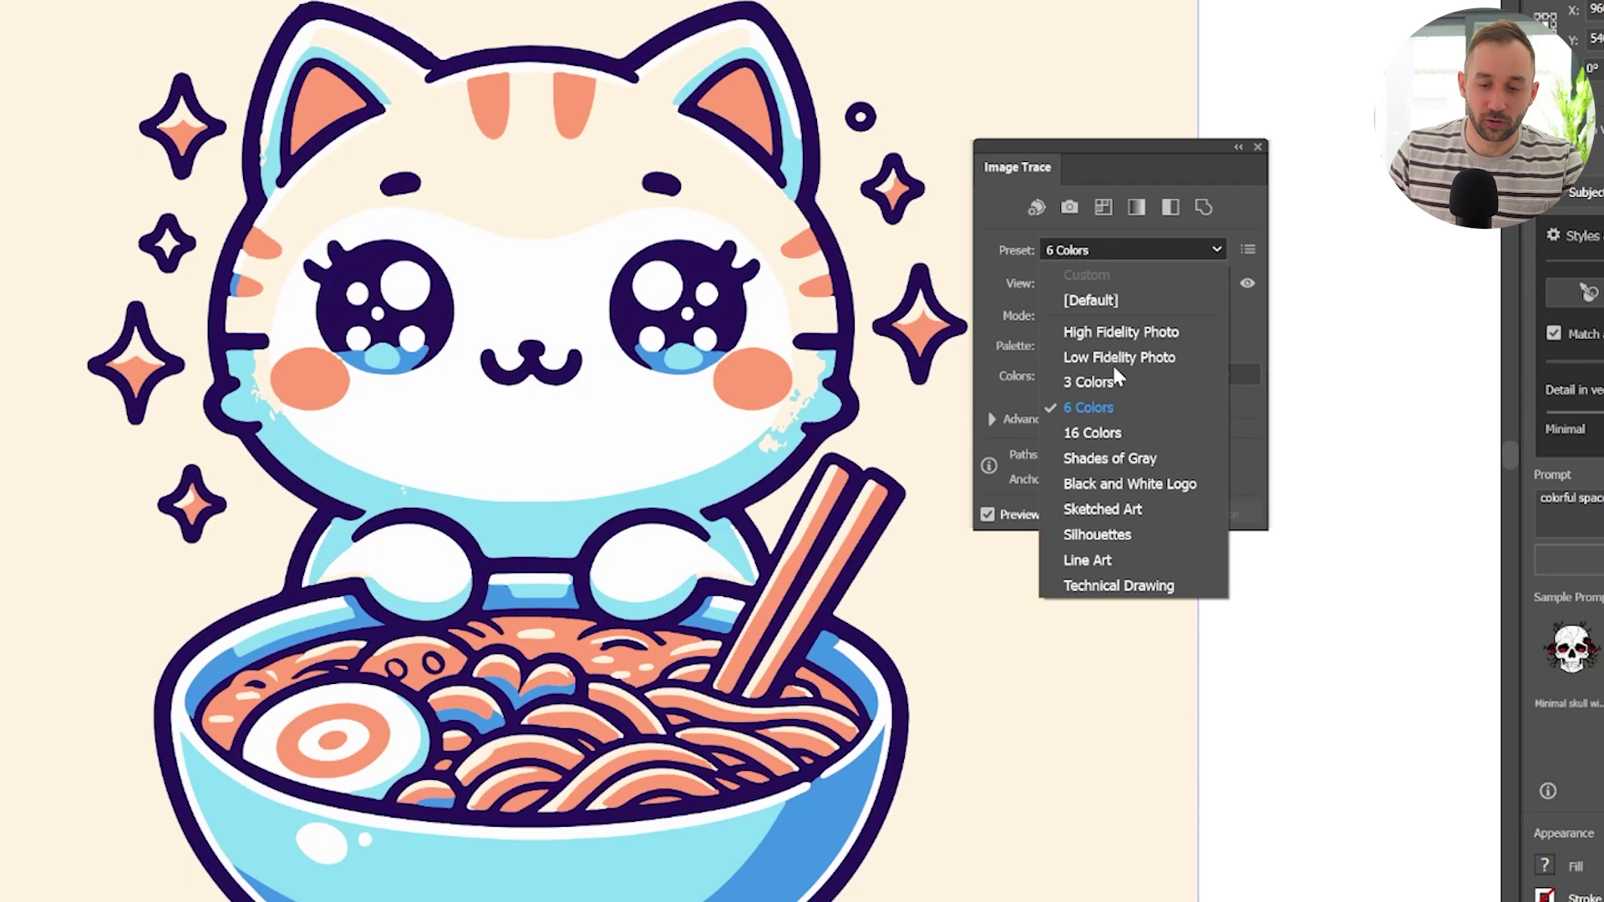
{"action": "left_click", "coordinate": [1094, 431]}
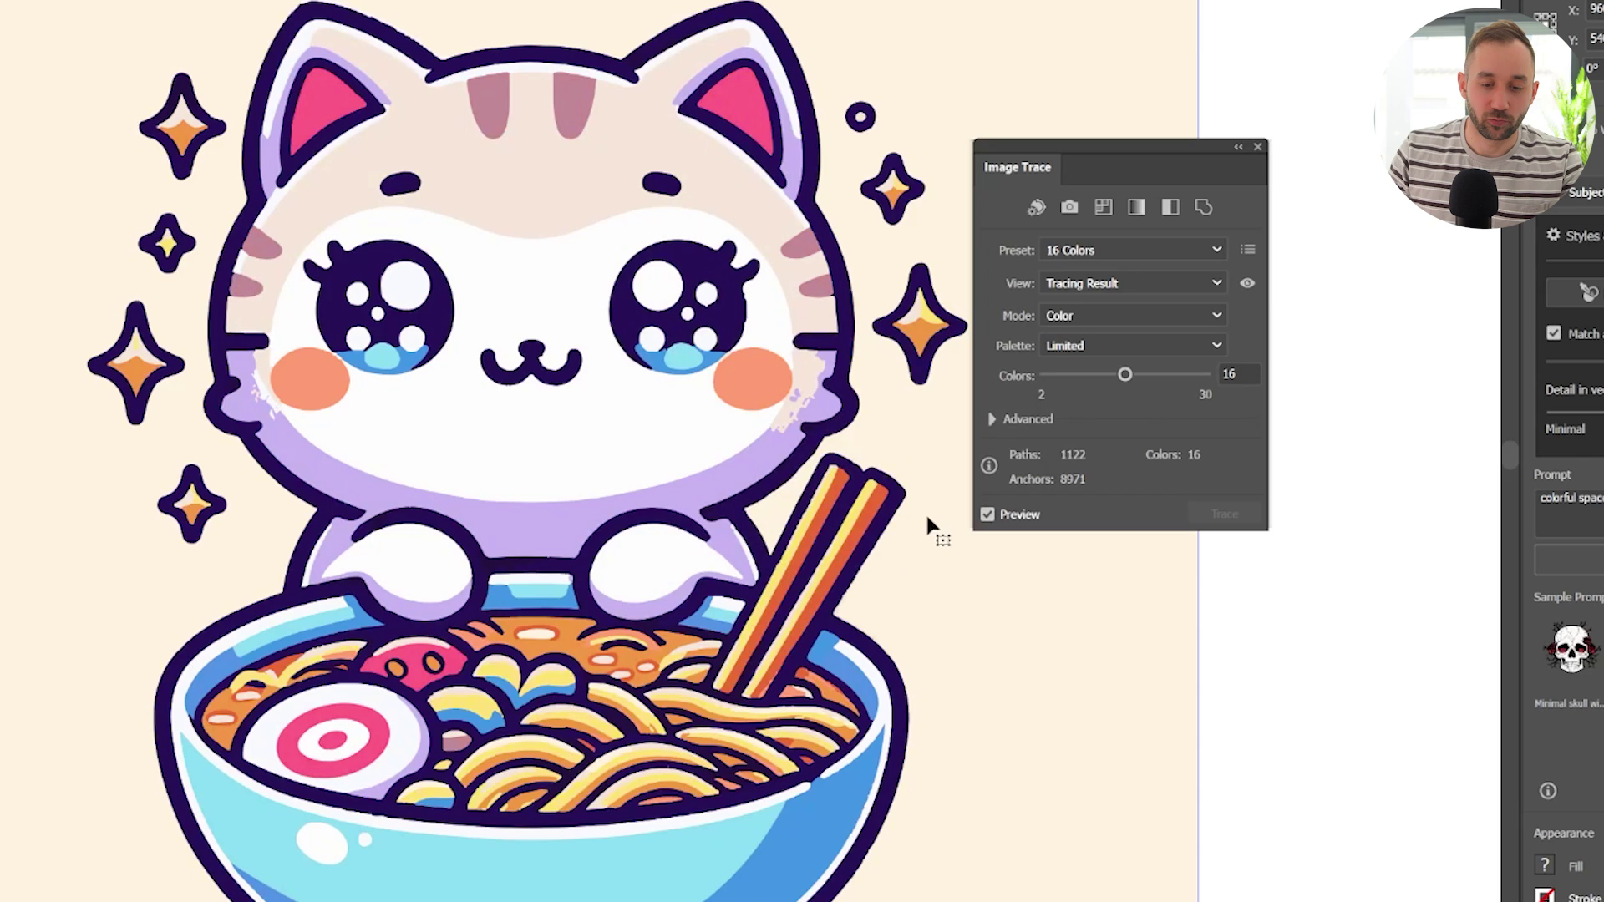
Compare the trace with maximum color counts of 25, 9 and 15, and set the count to 18
{"action": "scroll", "coordinate": [764, 408], "scroll_direction": "down", "scroll_amount": 1}
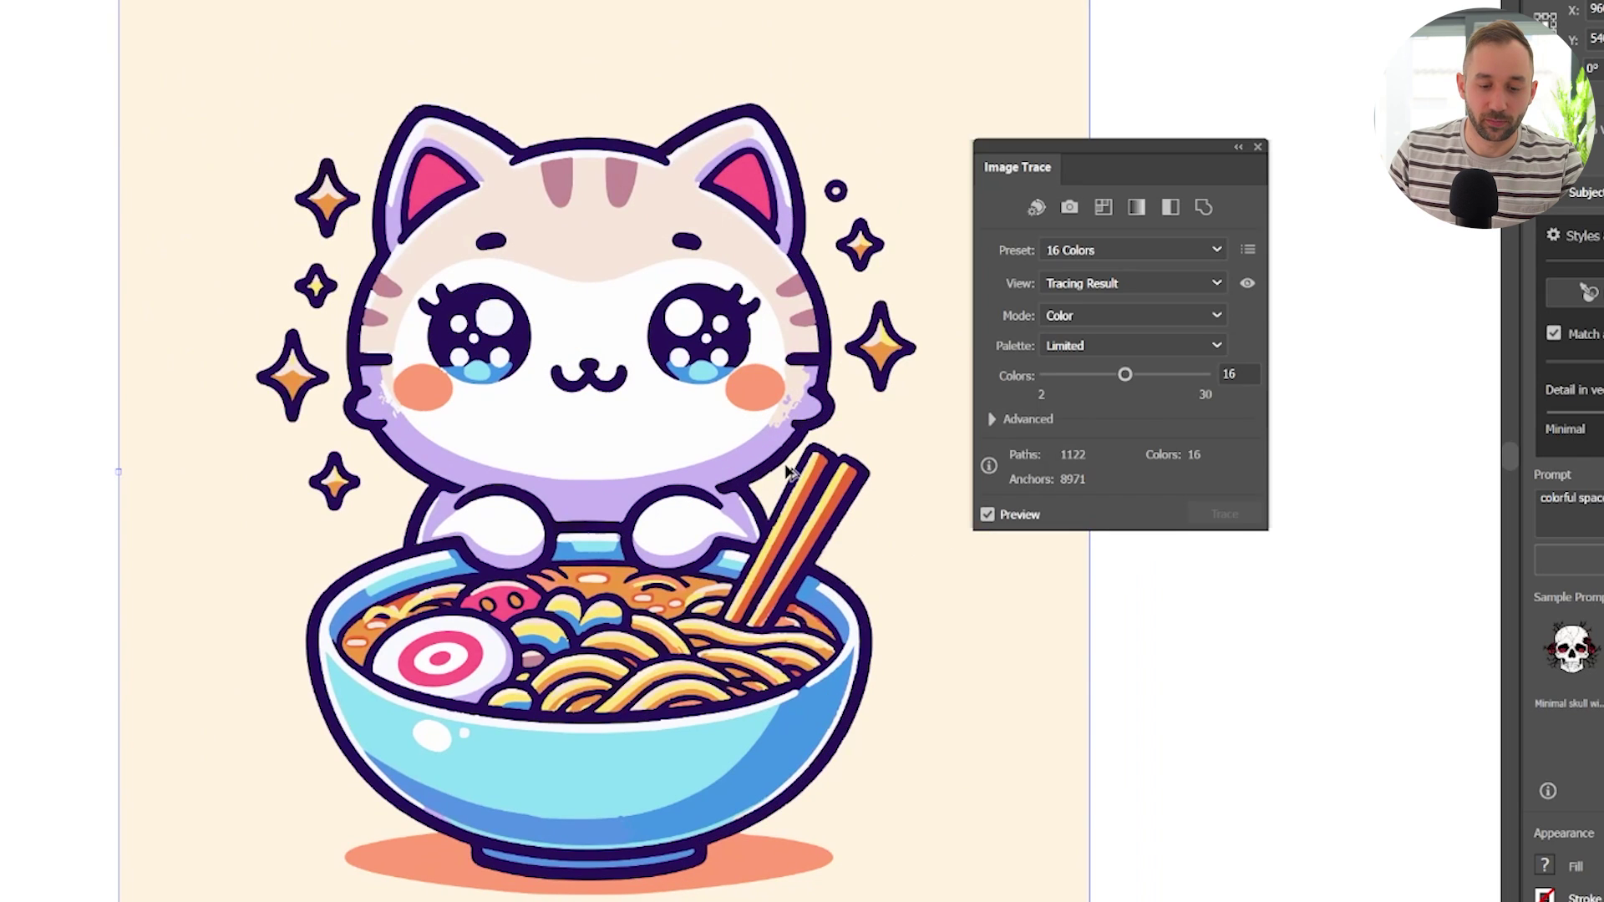
{"action": "scroll", "coordinate": [788, 473], "scroll_direction": "up", "scroll_amount": 2}
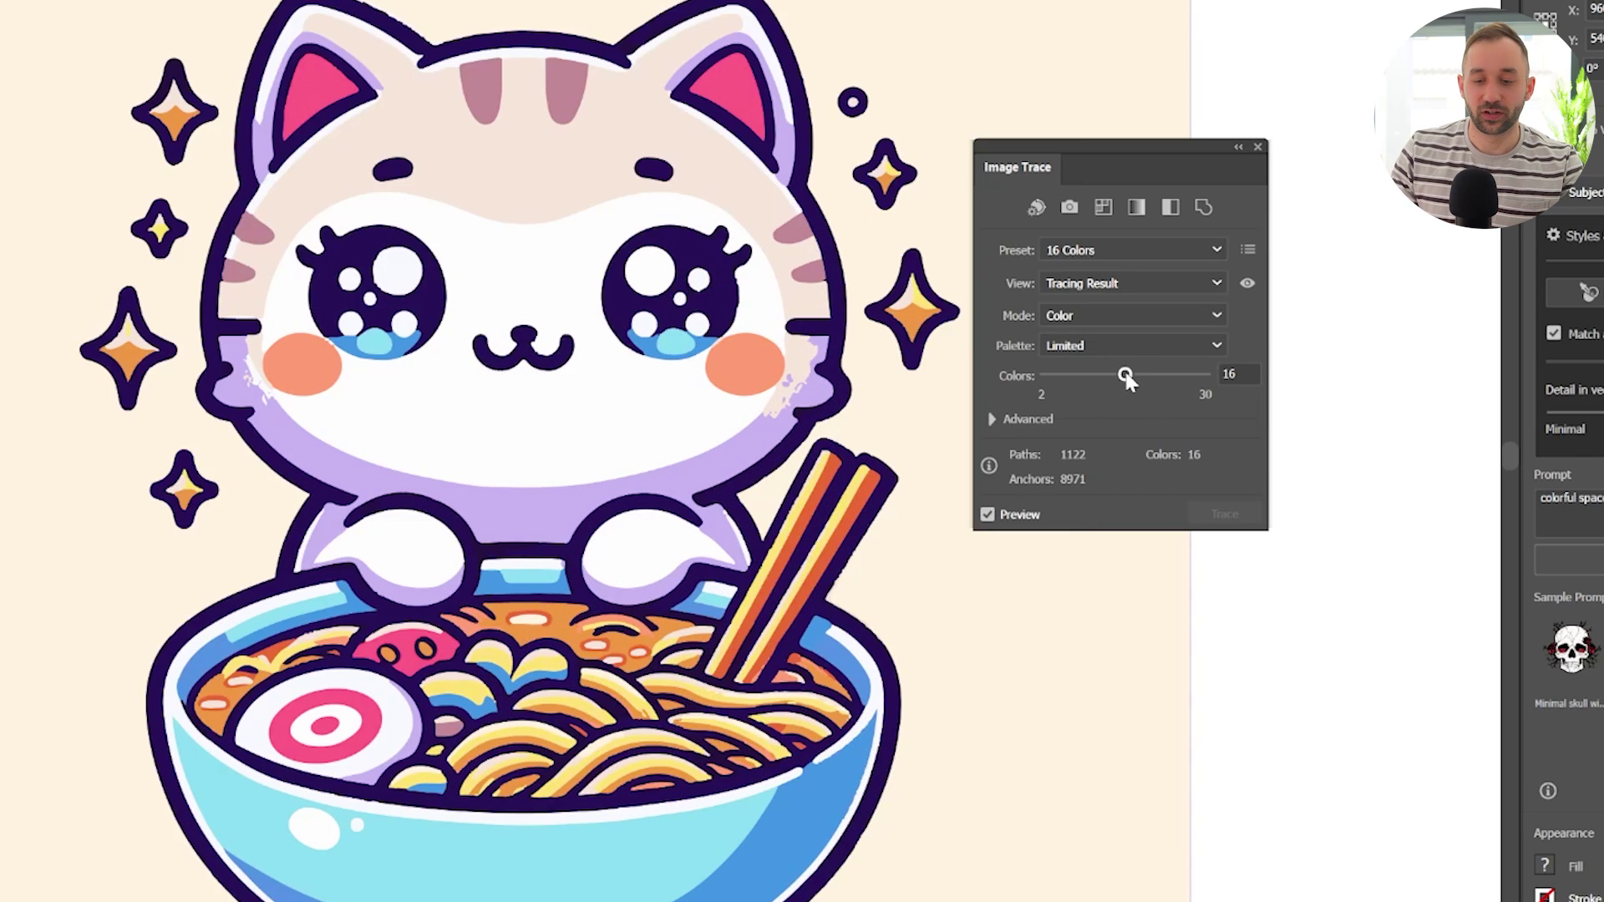
{"action": "left_click_drag", "start_coordinate": [1127, 380], "coordinate": [1175, 376]}
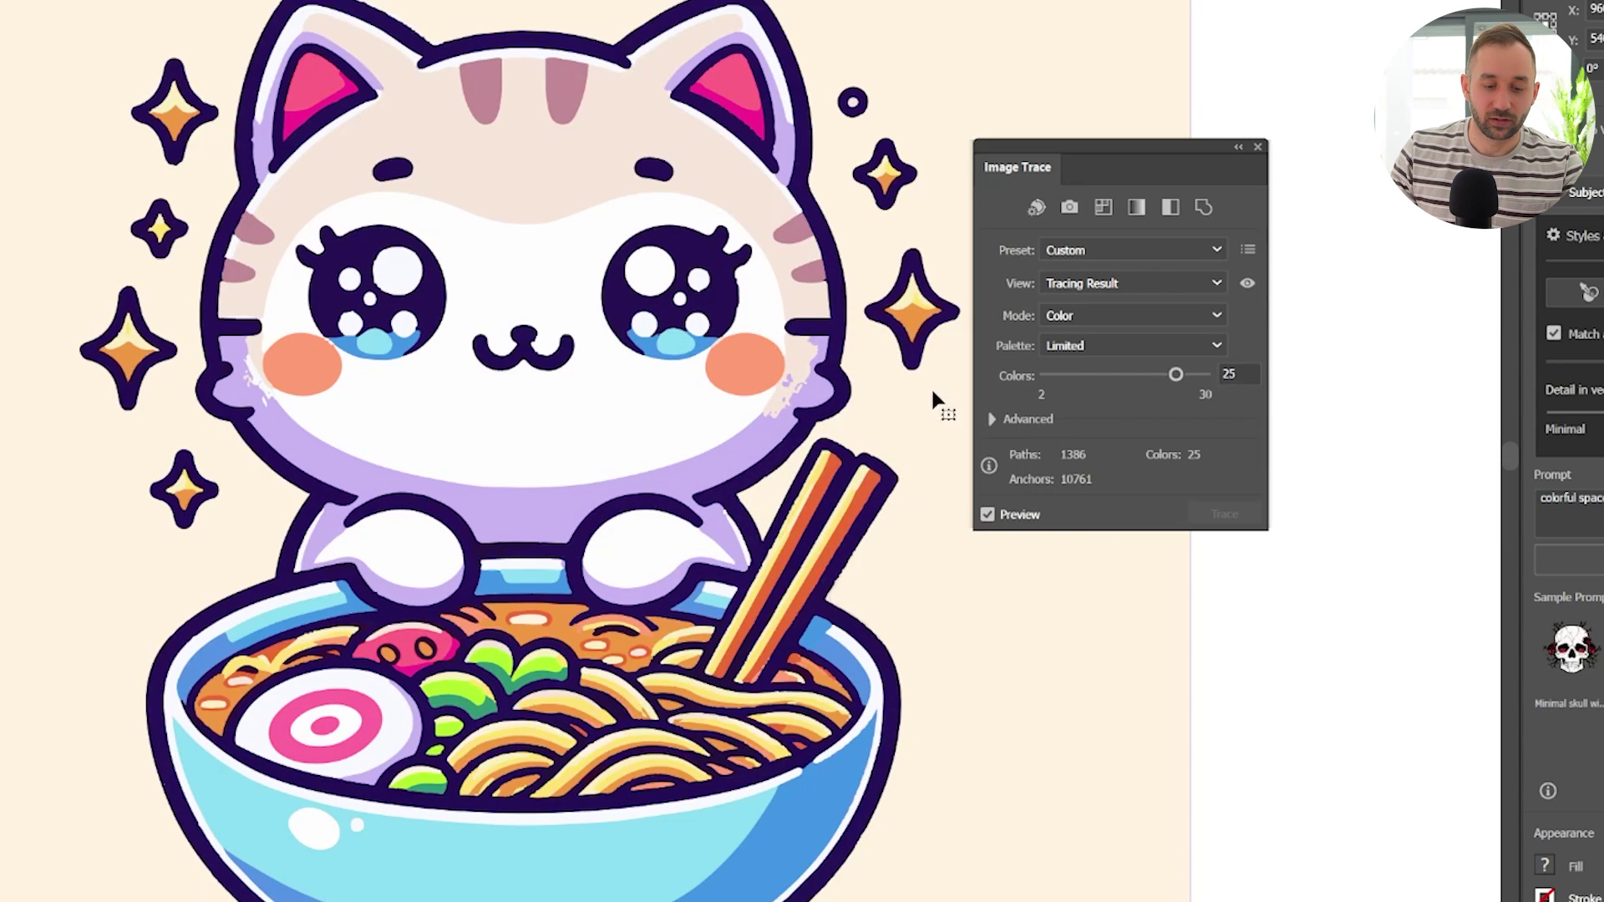
{"action": "left_click", "coordinate": [1086, 376]}
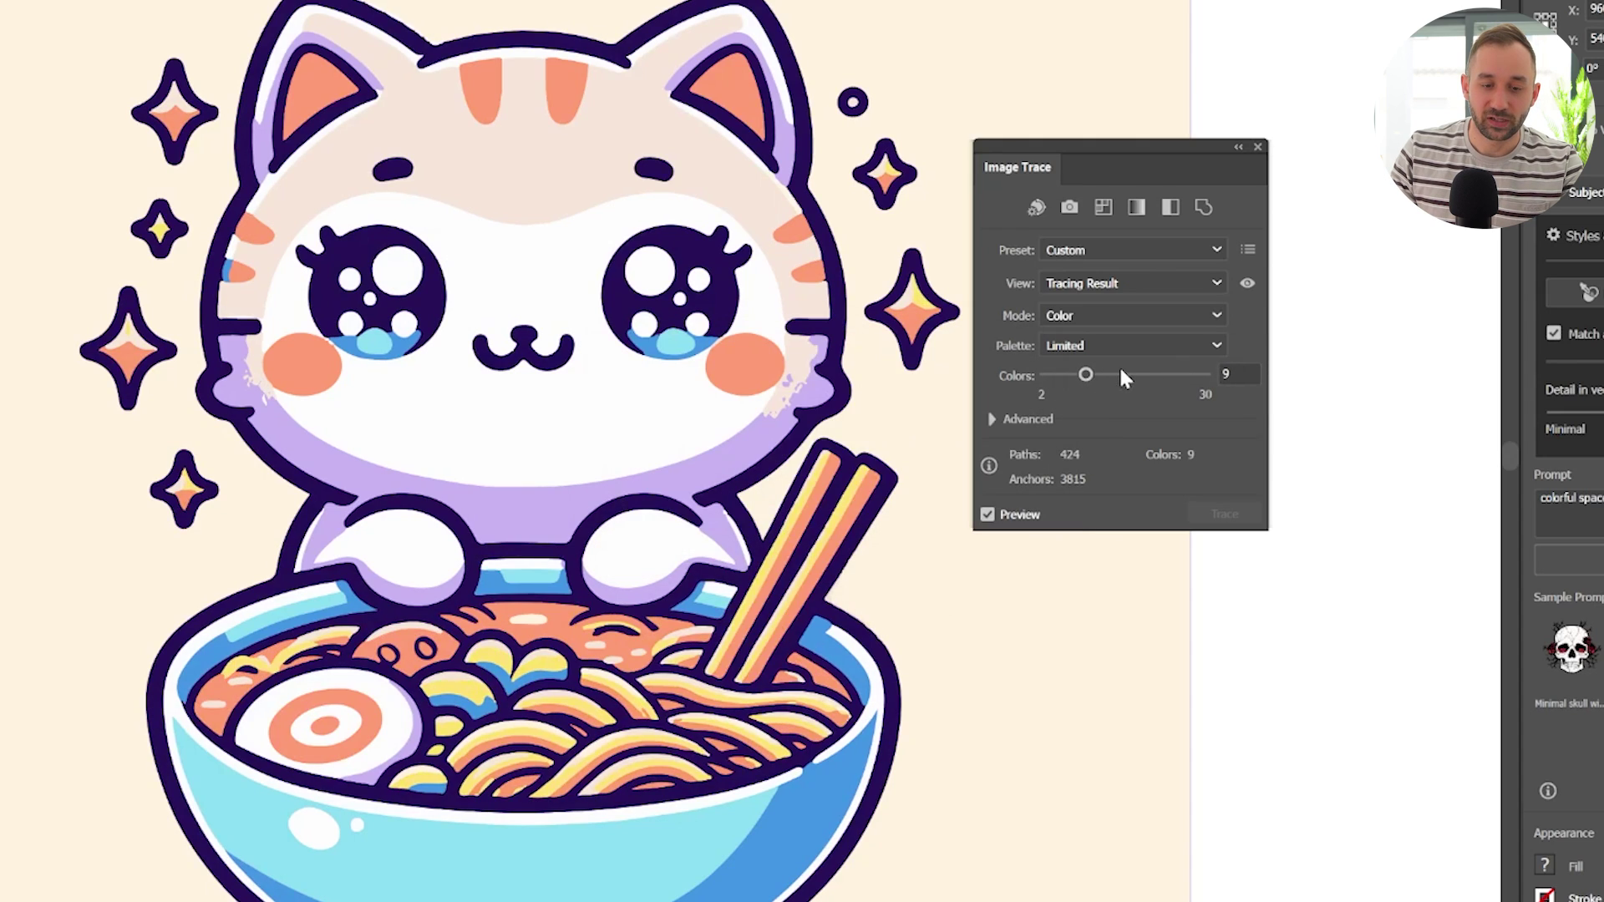
{"action": "left_click", "coordinate": [1120, 376]}
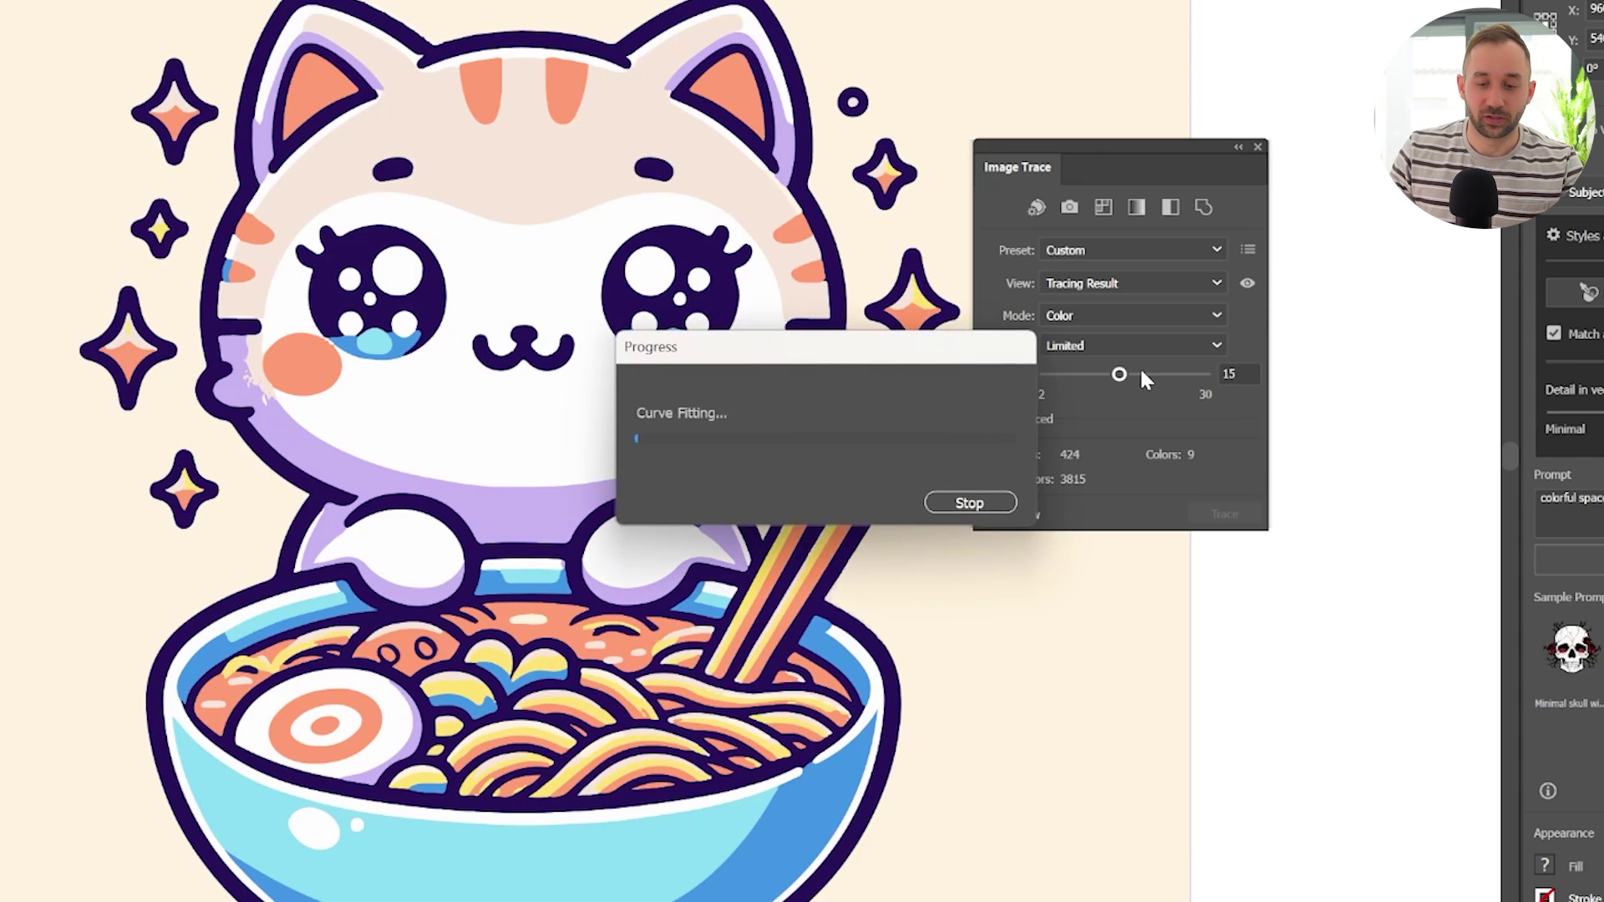
{"action": "left_click", "coordinate": [1138, 376]}
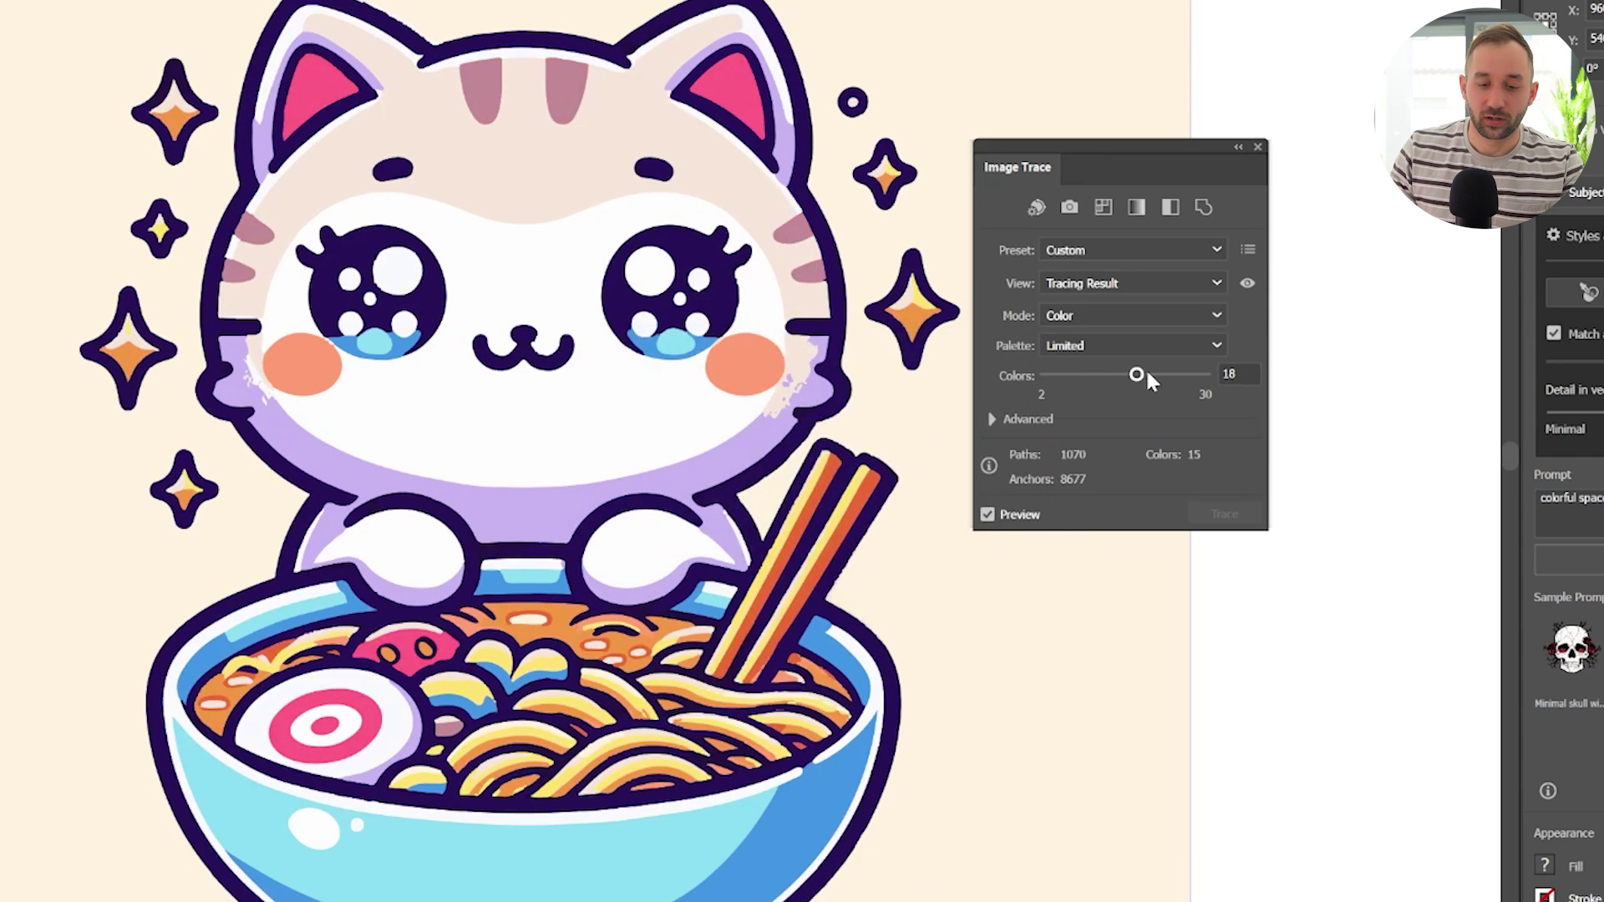
Raise the trace's maximum color count to 20 and expand the advanced tracing options
{"action": "left_click", "coordinate": [1150, 376]}
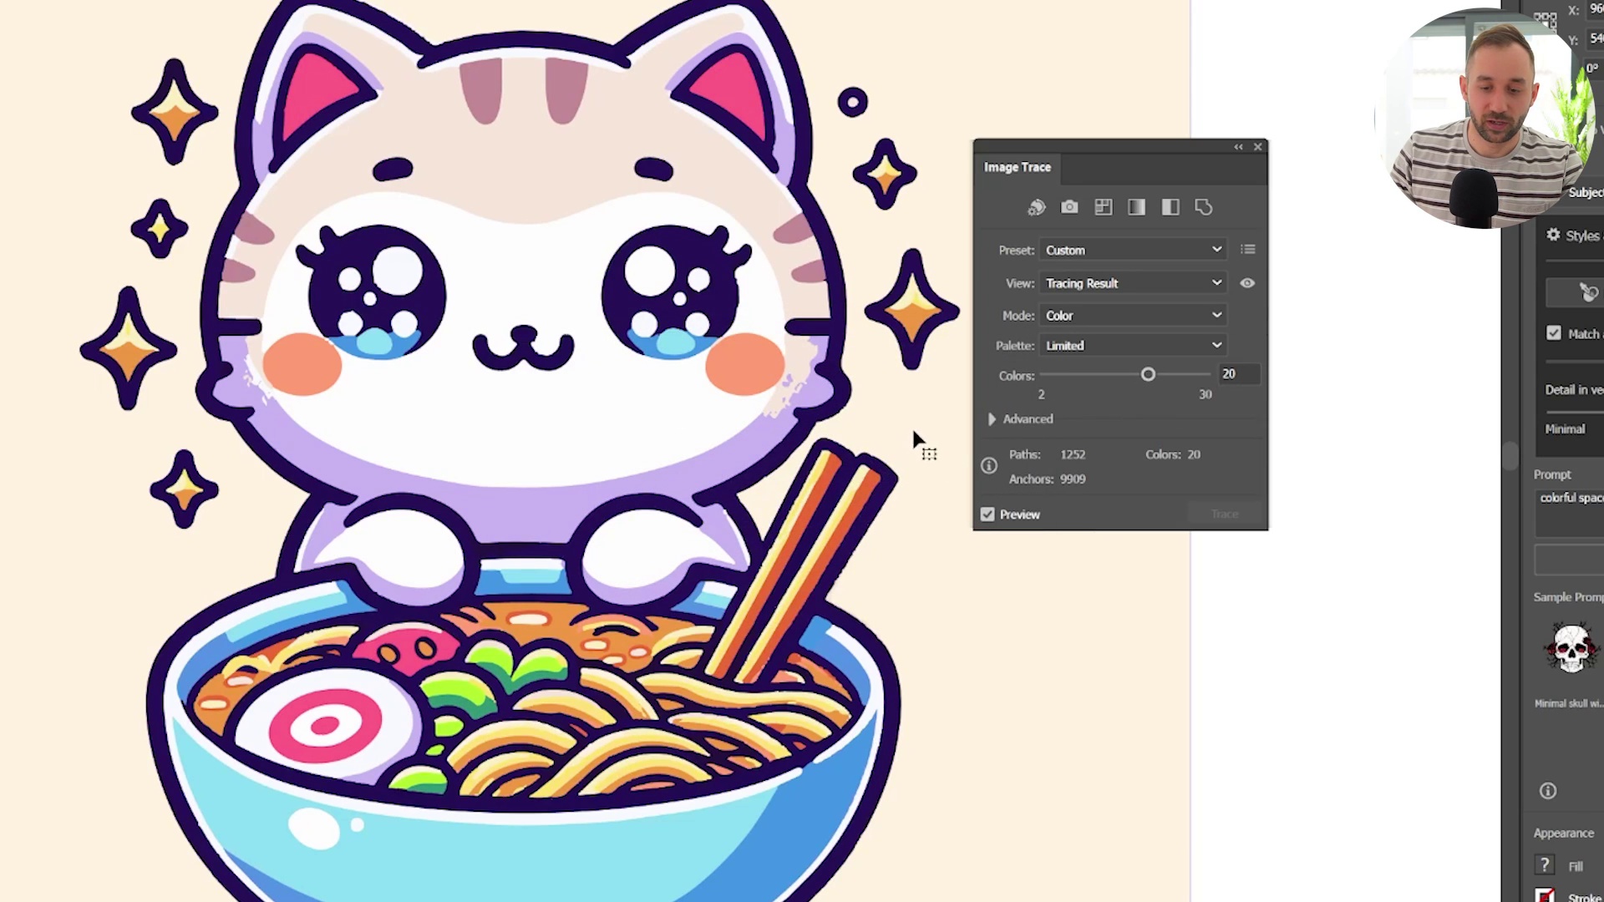
{"action": "left_click", "coordinate": [992, 419]}
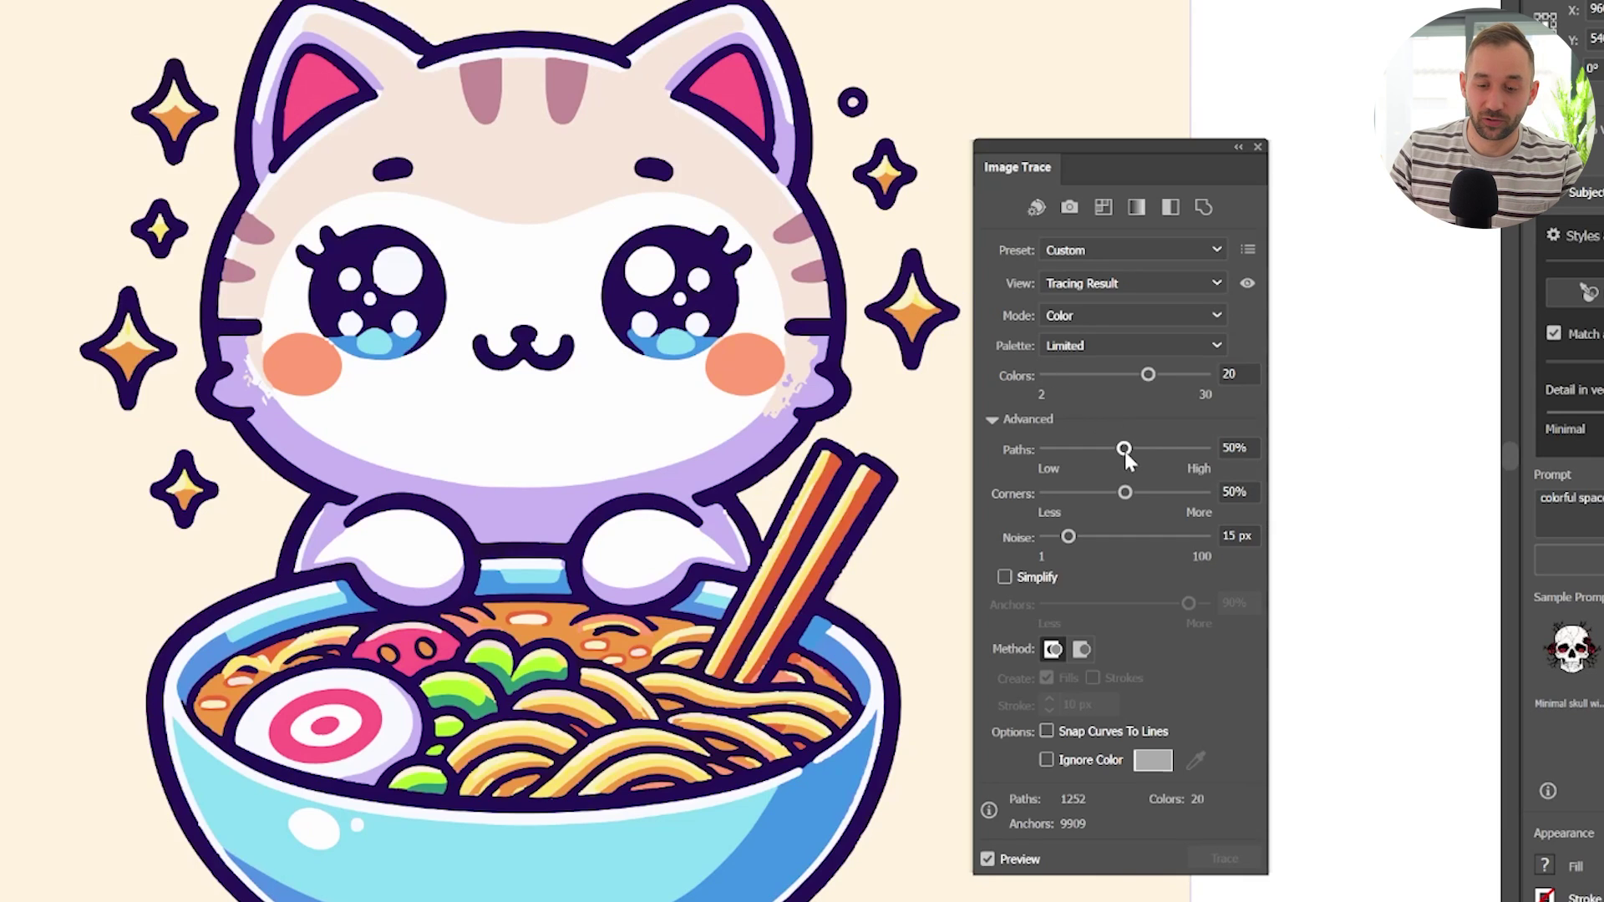
Compare path fitting at 100% and at 1%, checking the outlines around the chopsticks and the cat's purple shading
{"action": "left_click_drag", "start_coordinate": [1124, 452], "coordinate": [1125, 451]}
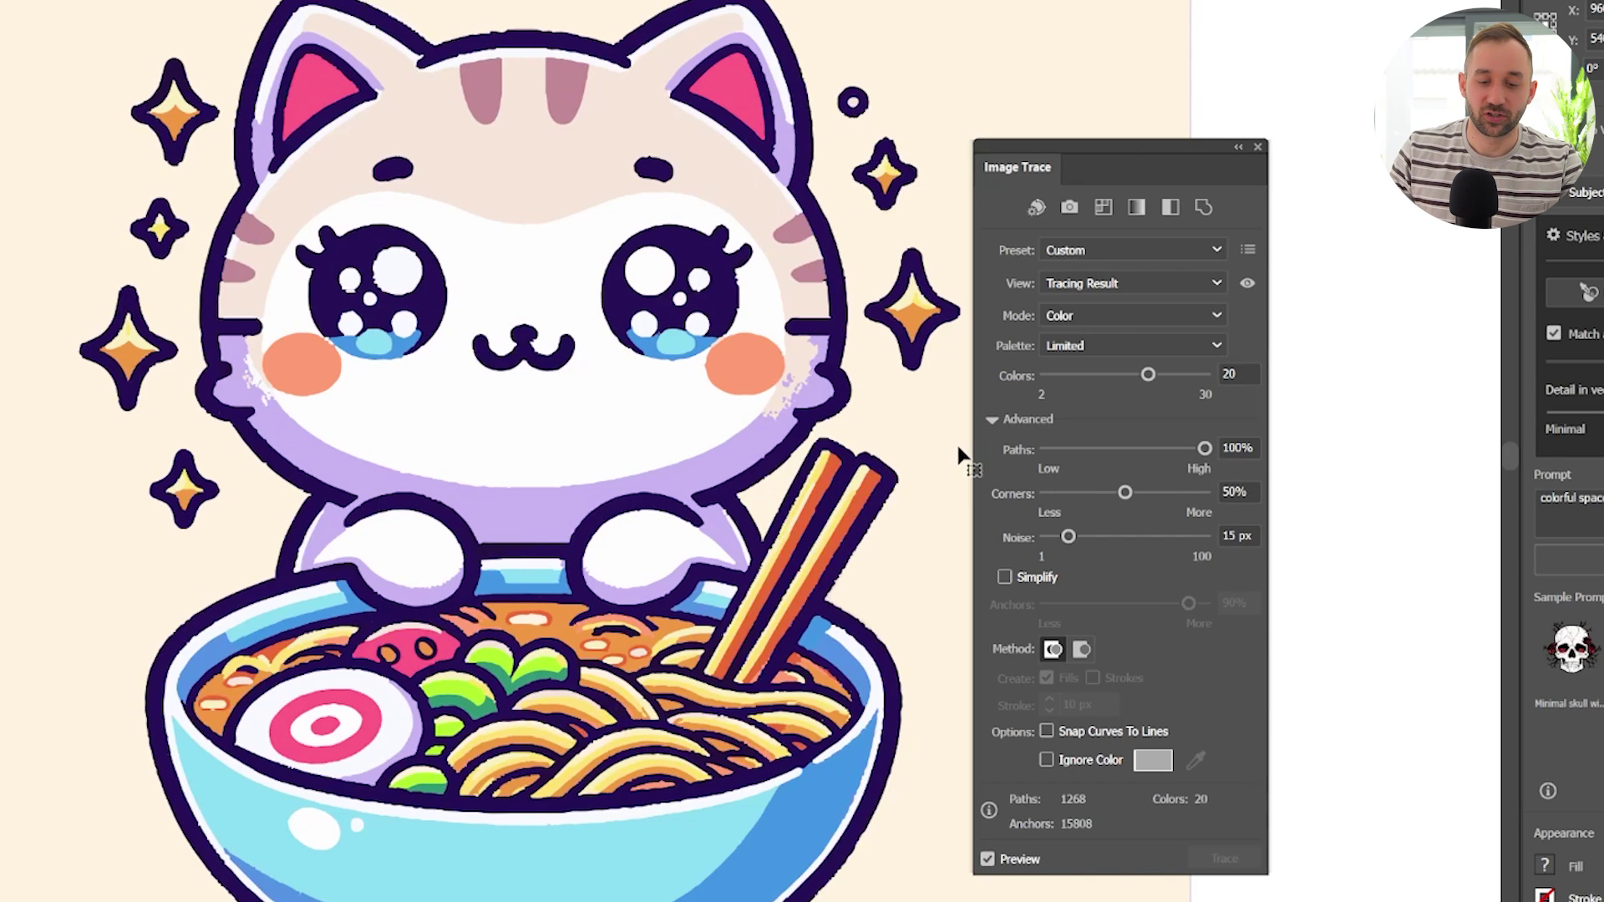
{"action": "scroll", "coordinate": [809, 451], "scroll_direction": "up", "scroll_amount": 3}
{"action": "scroll", "coordinate": [627, 512], "scroll_direction": "up", "scroll_amount": 2}
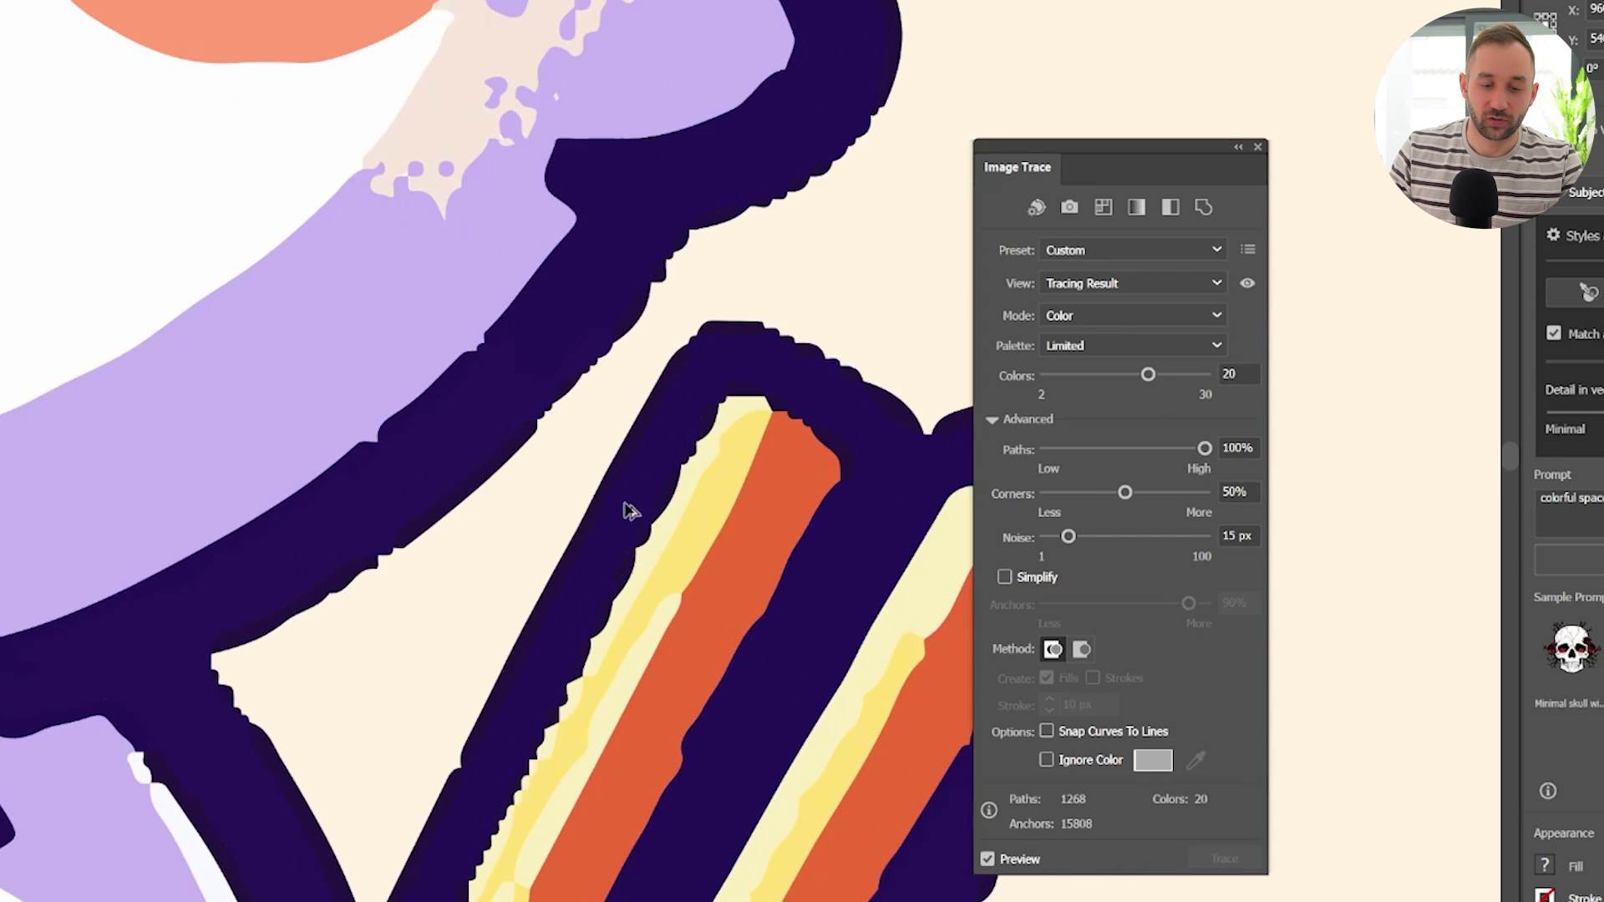
{"action": "left_click_drag", "start_coordinate": [1204, 449], "coordinate": [919, 460]}
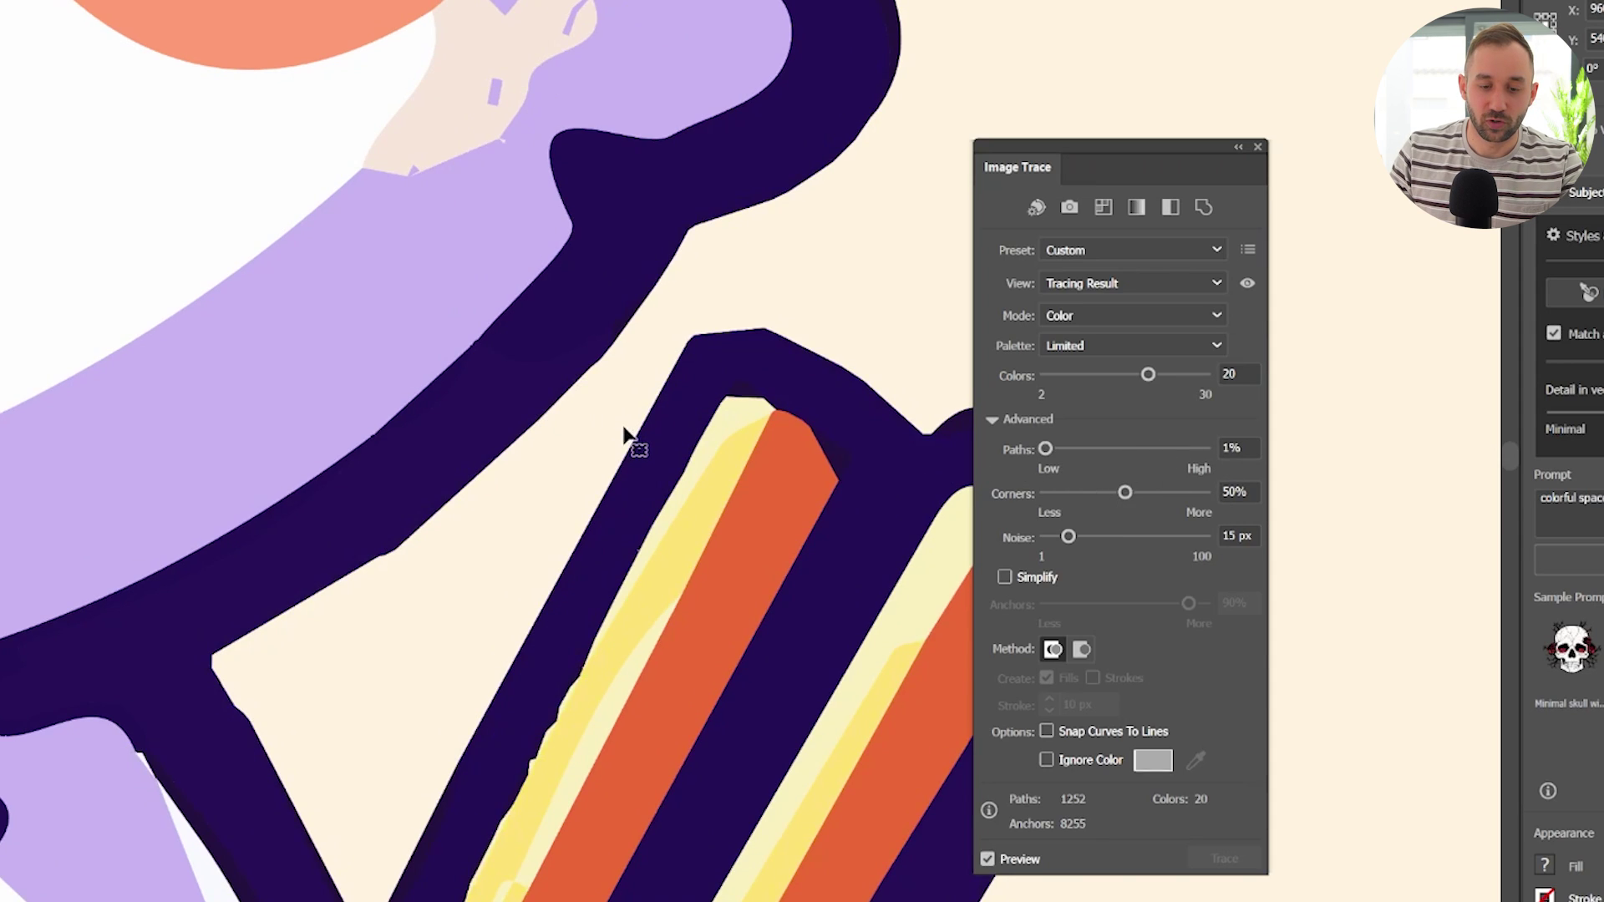
{"action": "scroll", "coordinate": [767, 365], "scroll_direction": "down", "scroll_amount": 3}
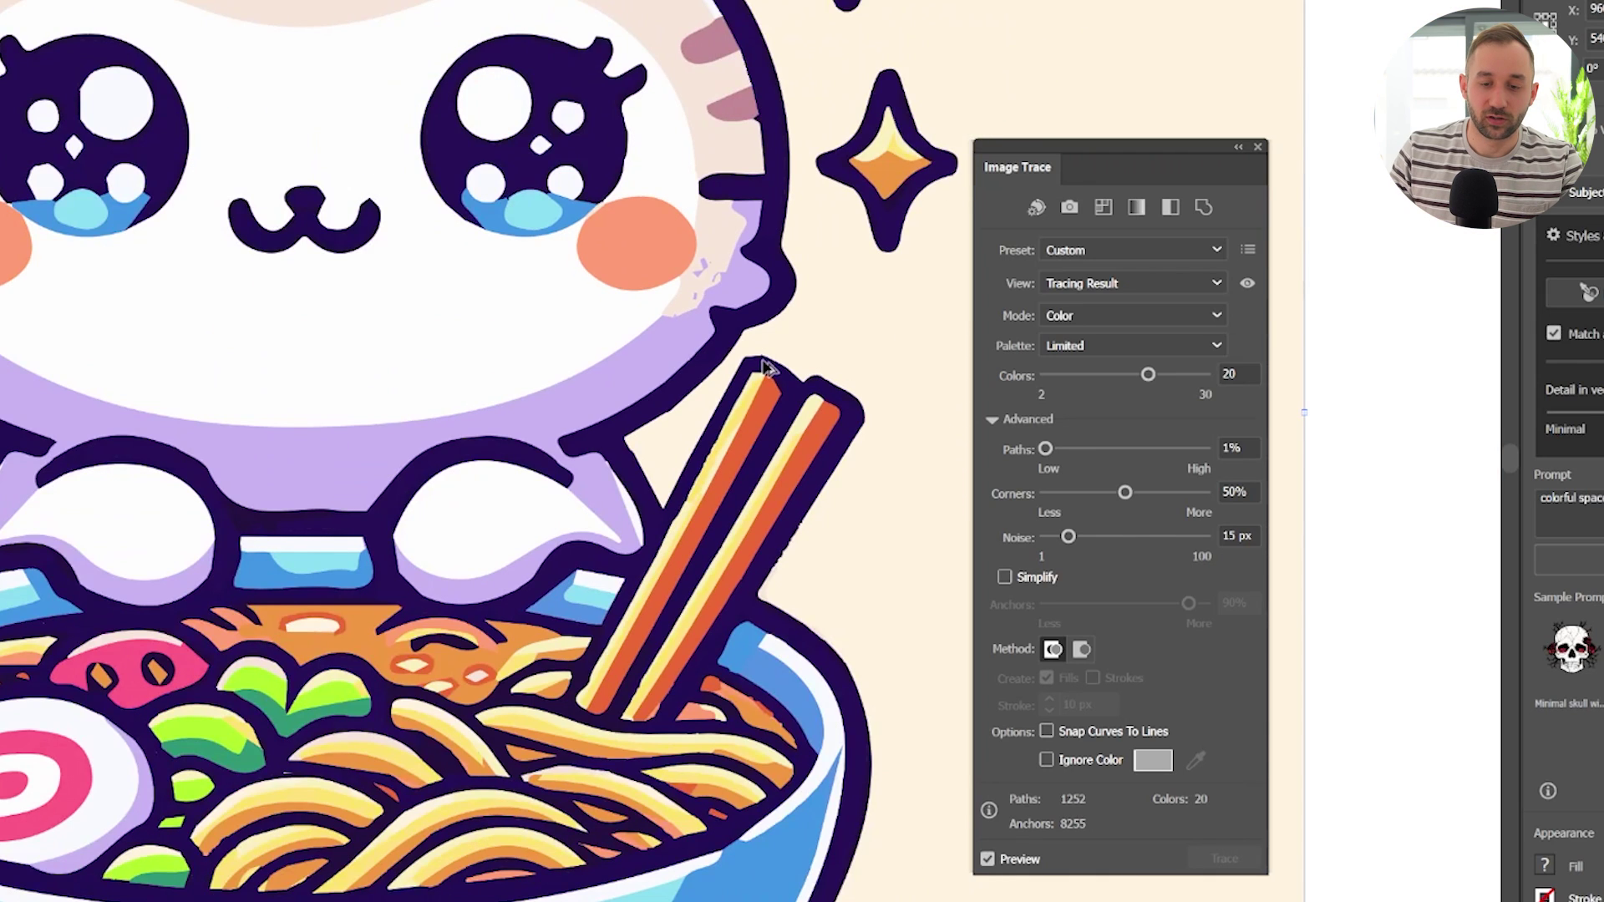
{"action": "scroll", "coordinate": [766, 365], "scroll_direction": "down", "scroll_amount": 5}
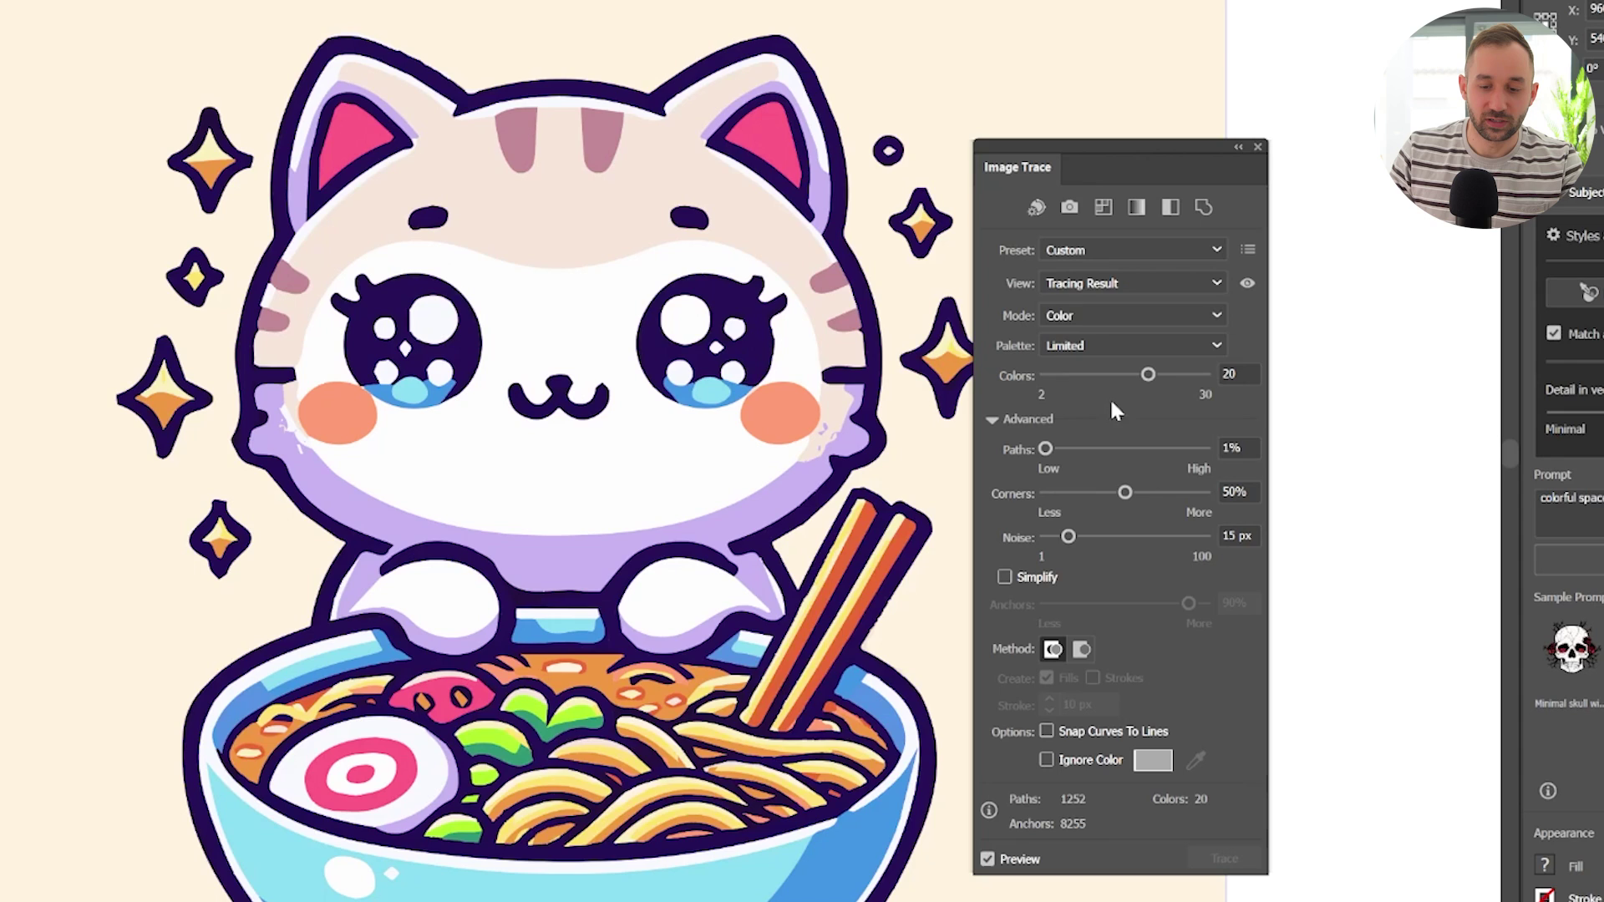
Try path fitting at 100% again and at 69%, inspecting the edges of the chopsticks
{"action": "left_click_drag", "start_coordinate": [1045, 449], "coordinate": [1270, 452]}
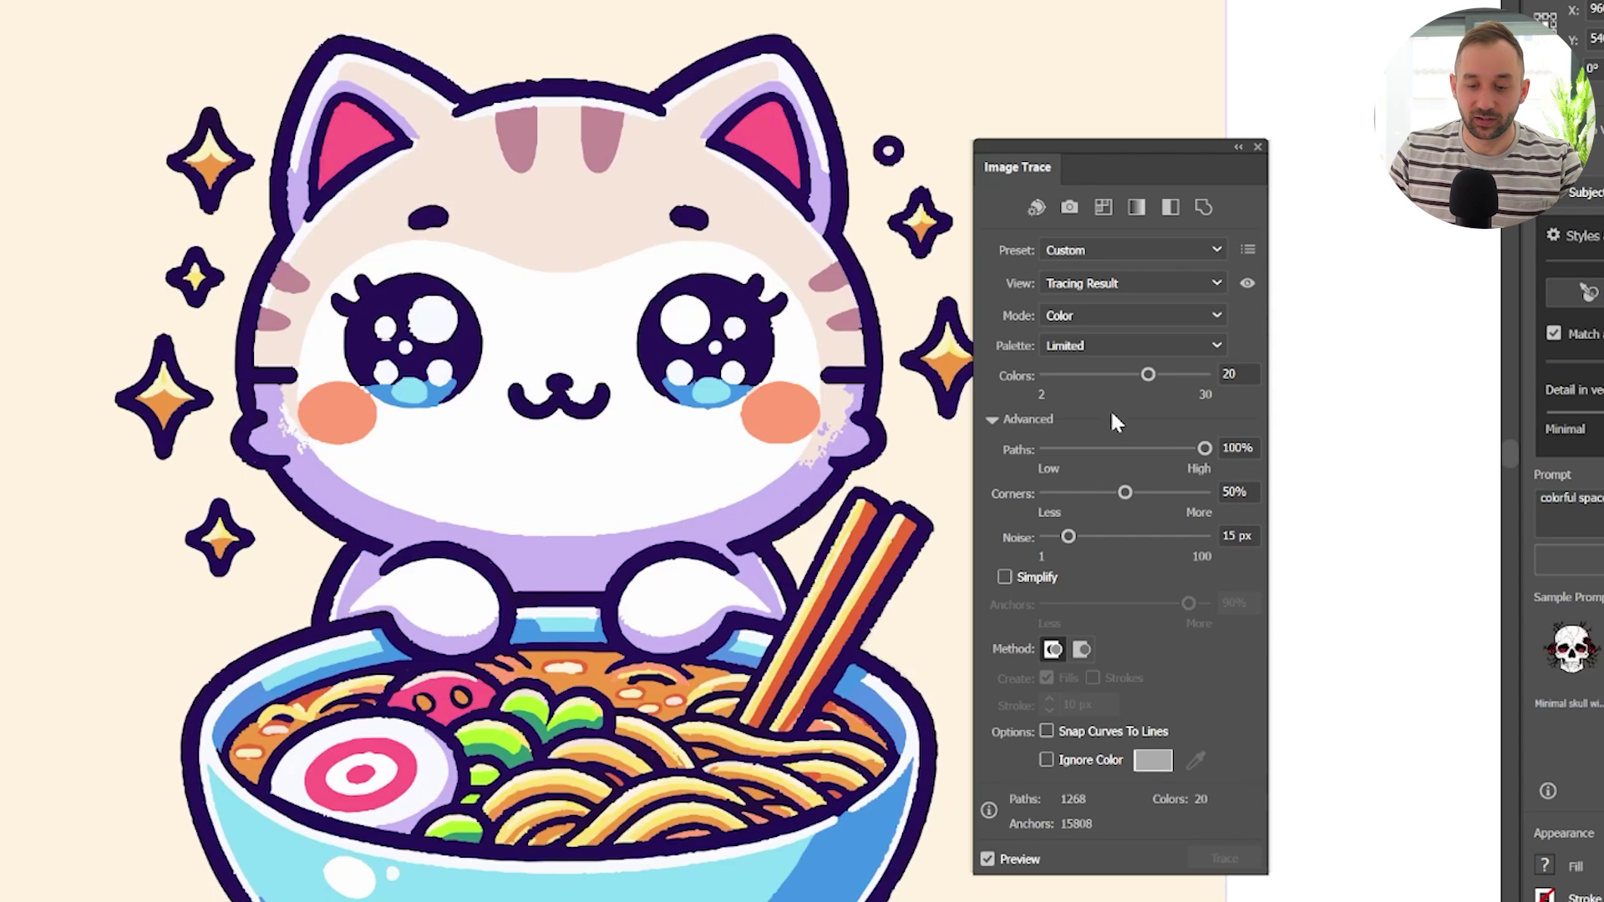
{"action": "left_click", "coordinate": [1154, 450]}
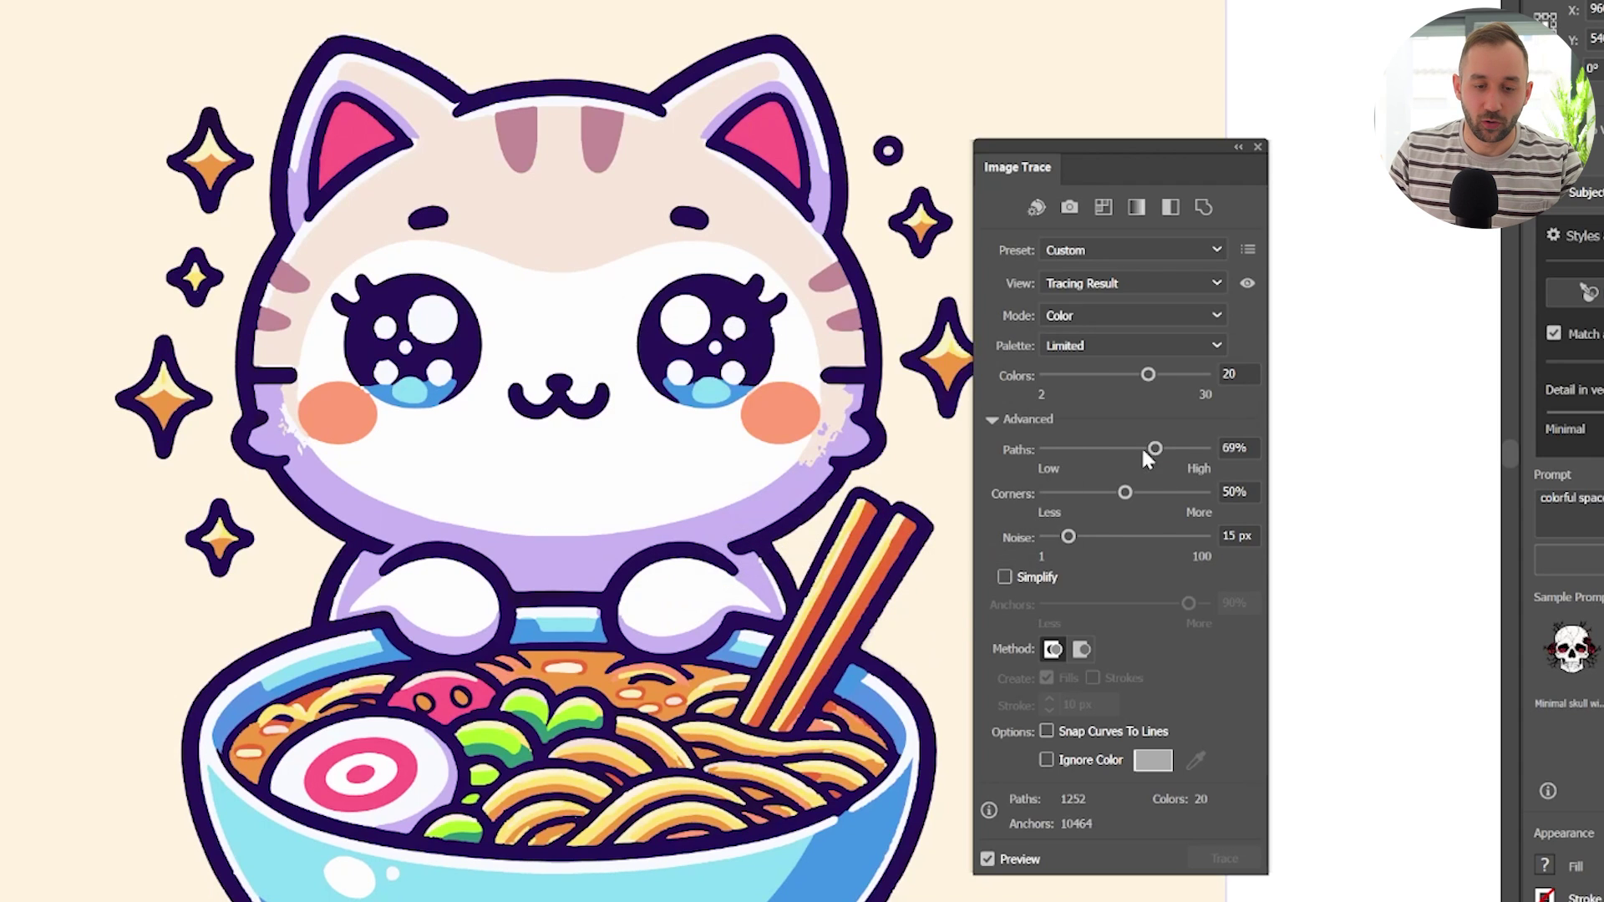
{"action": "scroll", "coordinate": [884, 524], "scroll_direction": "up", "scroll_amount": 5}
{"action": "scroll", "coordinate": [887, 334], "scroll_direction": "down", "scroll_amount": 3}
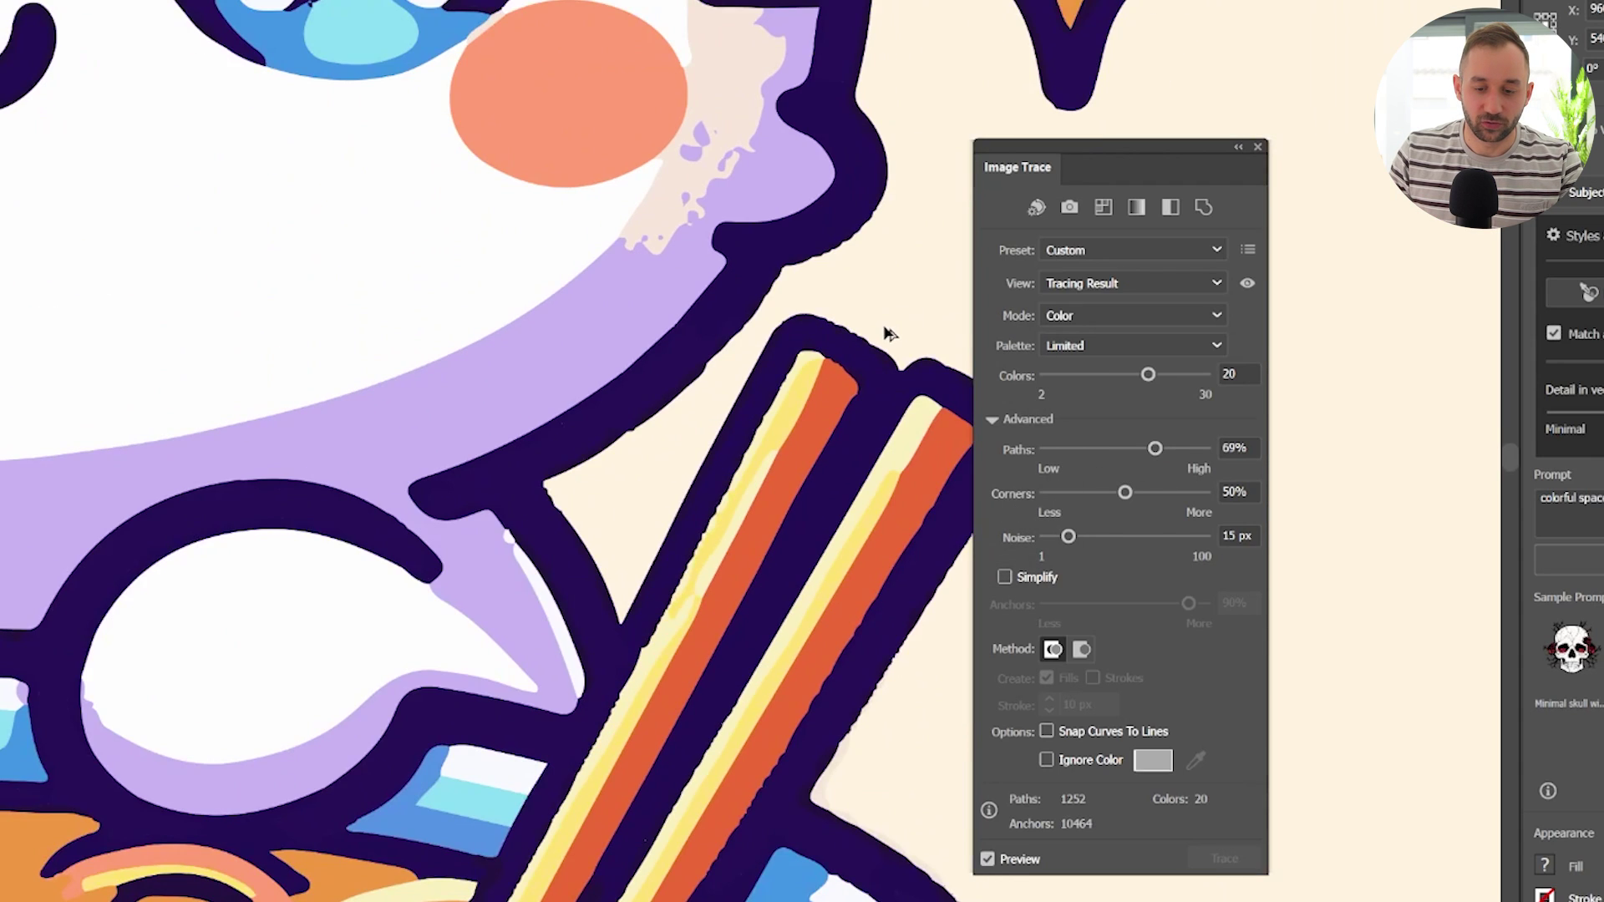
Set the trace's Paths value to 34% and check the whole illustration
{"action": "left_click", "coordinate": [1099, 450]}
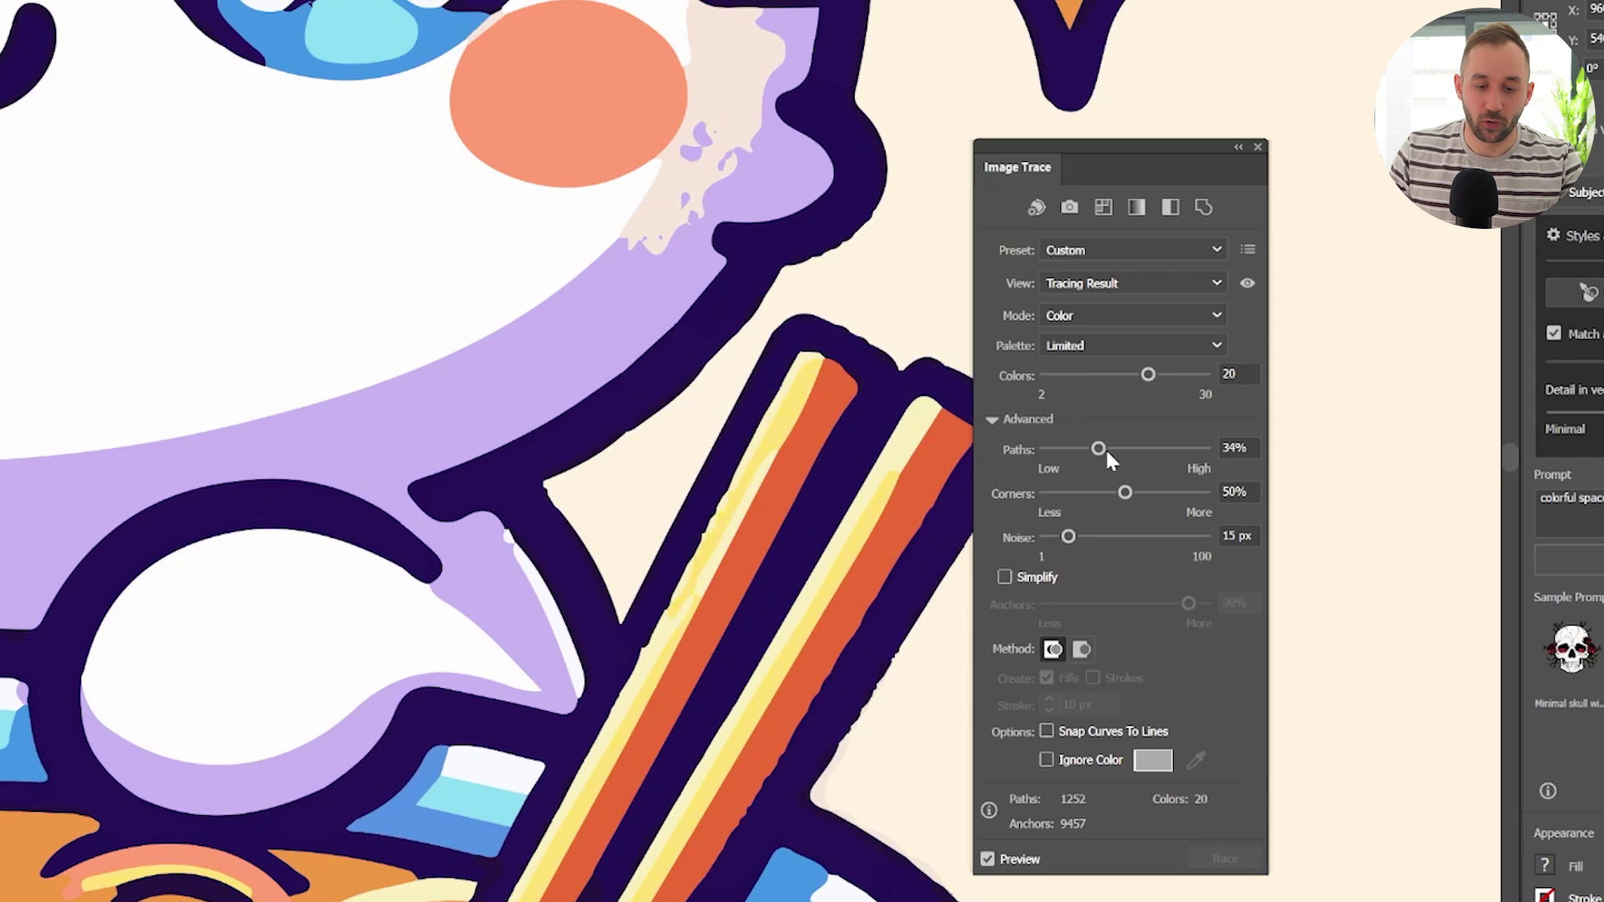
{"action": "scroll", "coordinate": [655, 320], "scroll_direction": "down", "scroll_amount": 2}
{"action": "scroll", "coordinate": [654, 320], "scroll_direction": "down", "scroll_amount": 3}
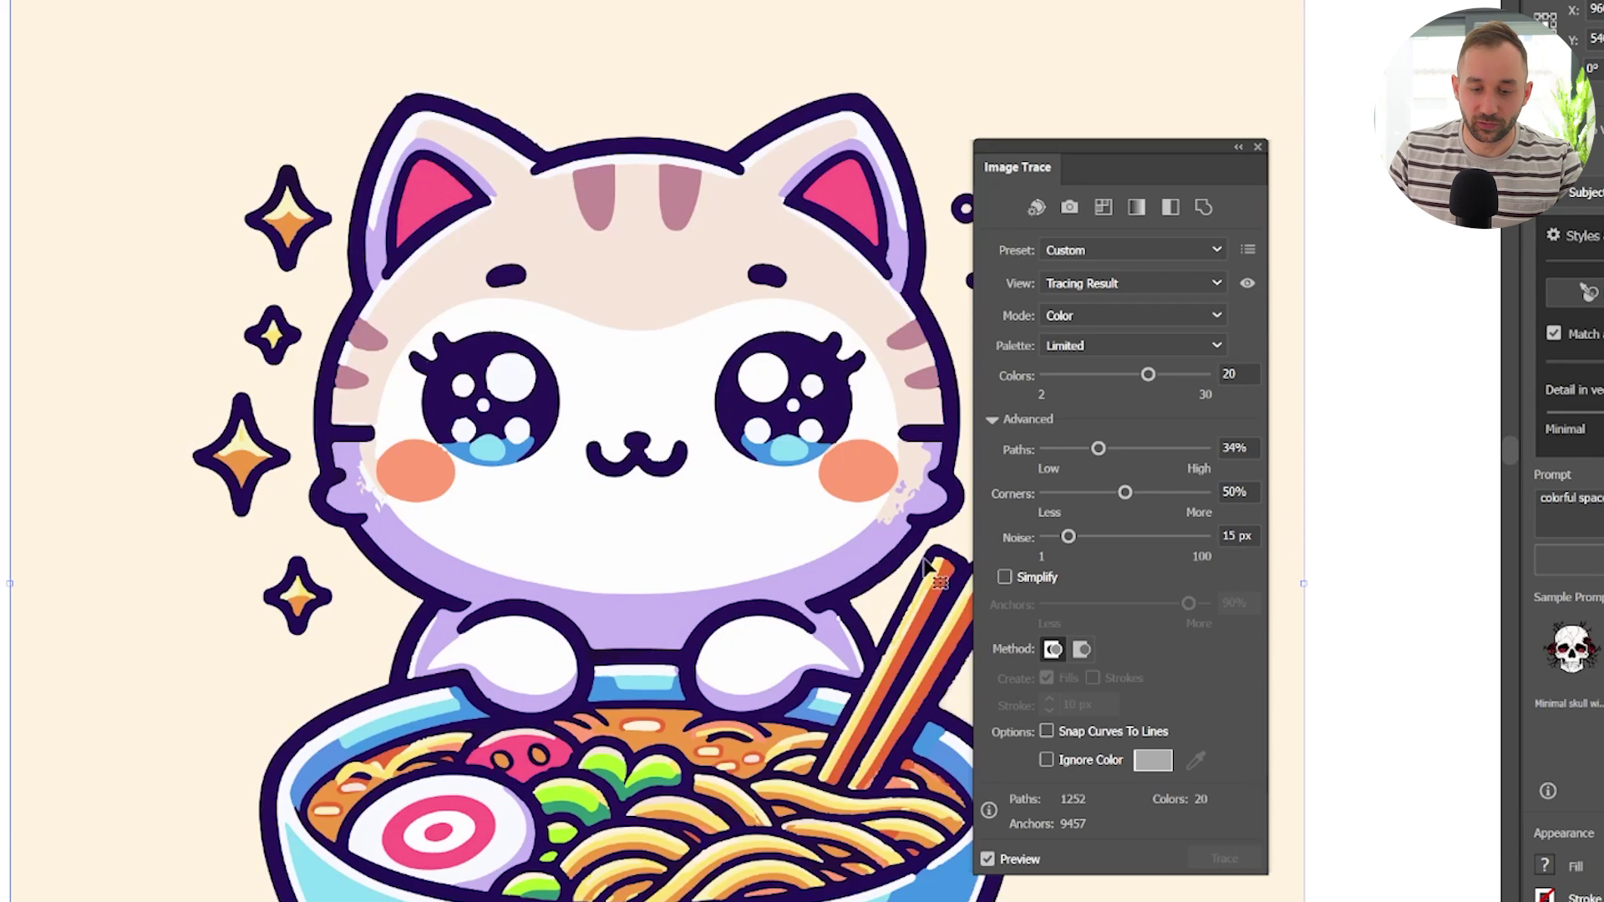
Try a Corners value of 100% and inspect the tip of the dark outline above the cat's paw up close
{"action": "left_click_drag", "start_coordinate": [877, 565], "coordinate": [792, 453]}
{"action": "scroll", "coordinate": [724, 508], "scroll_direction": "up", "scroll_amount": 2}
{"action": "scroll", "coordinate": [725, 514], "scroll_direction": "up", "scroll_amount": 6}
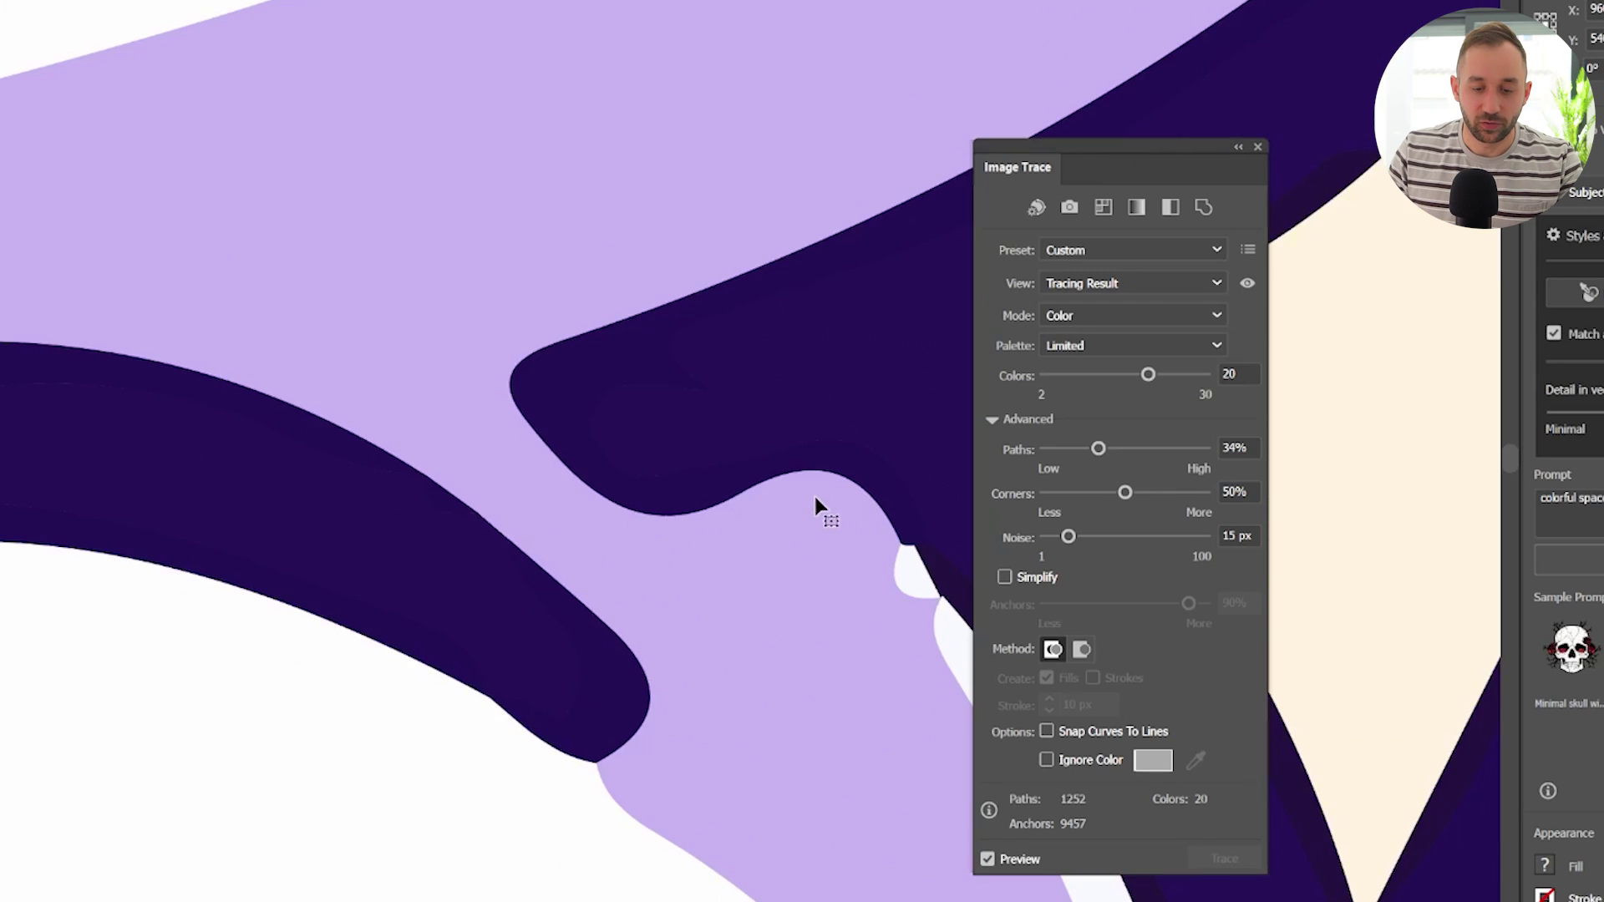
{"action": "scroll", "coordinate": [414, 359], "scroll_direction": "up", "scroll_amount": 3}
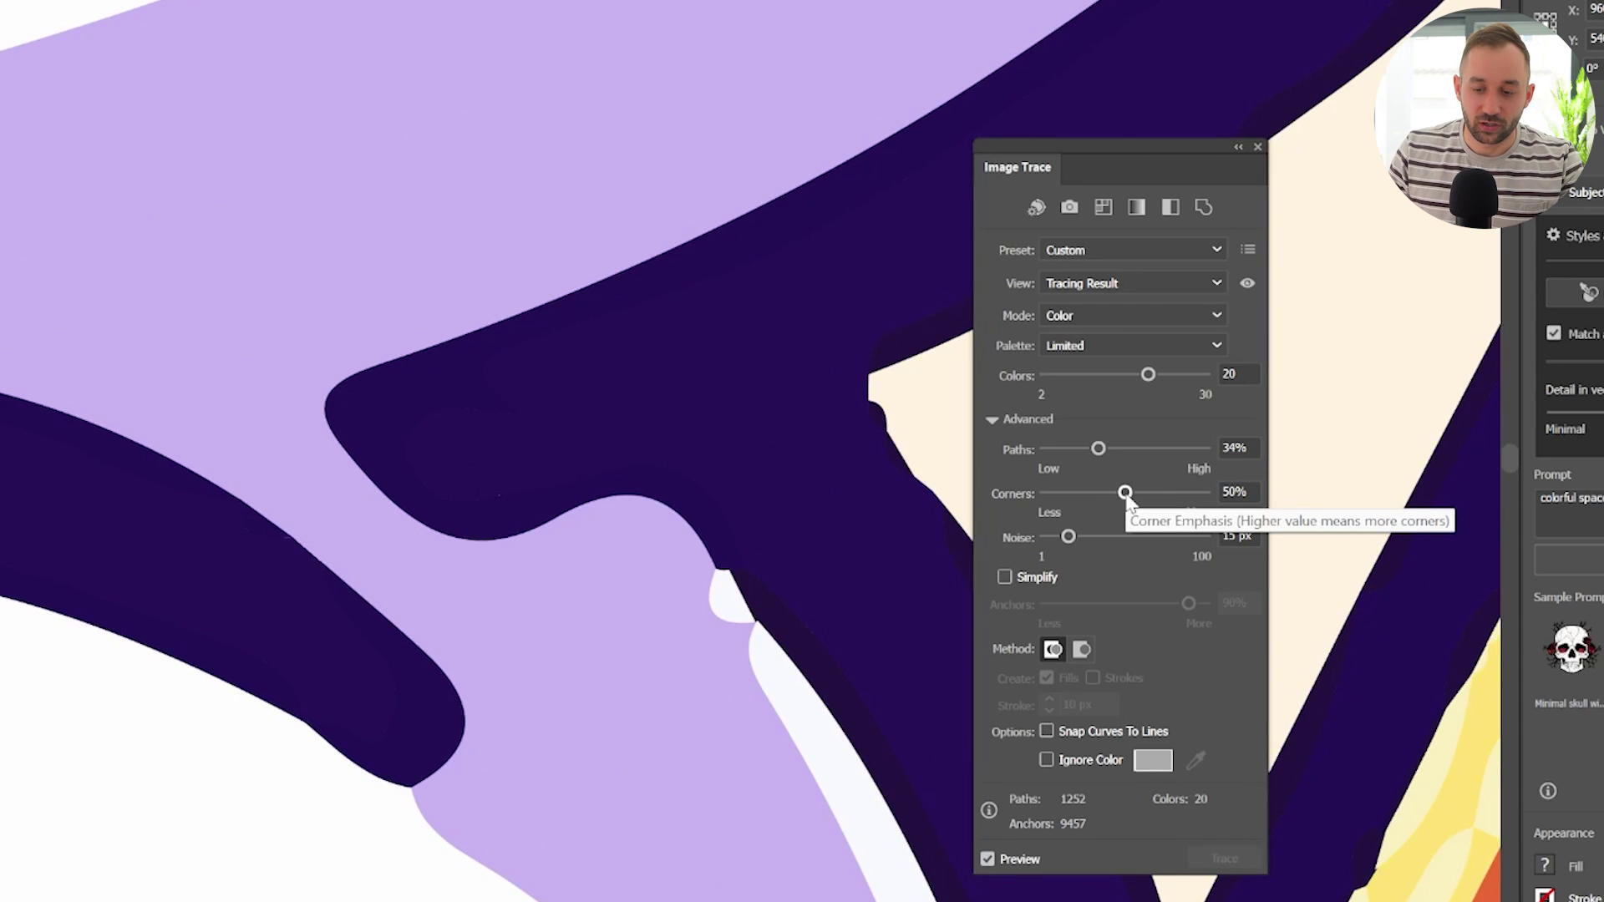
{"action": "left_click_drag", "start_coordinate": [1126, 493], "coordinate": [1205, 493]}
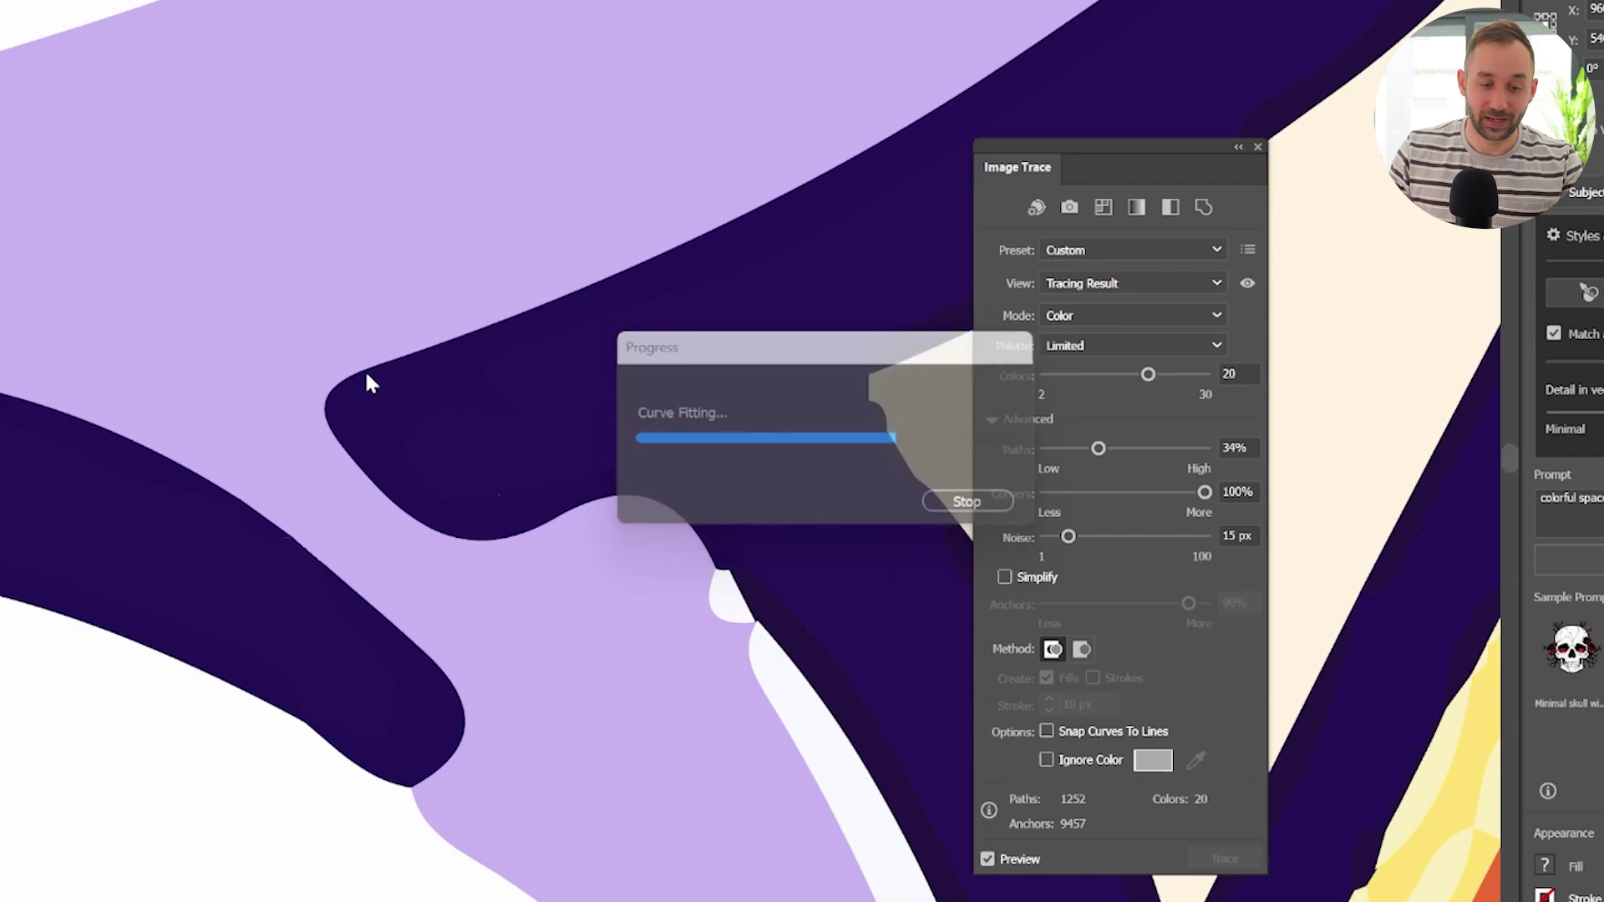
{"action": "scroll", "coordinate": [341, 422], "scroll_direction": "up", "scroll_amount": 3}
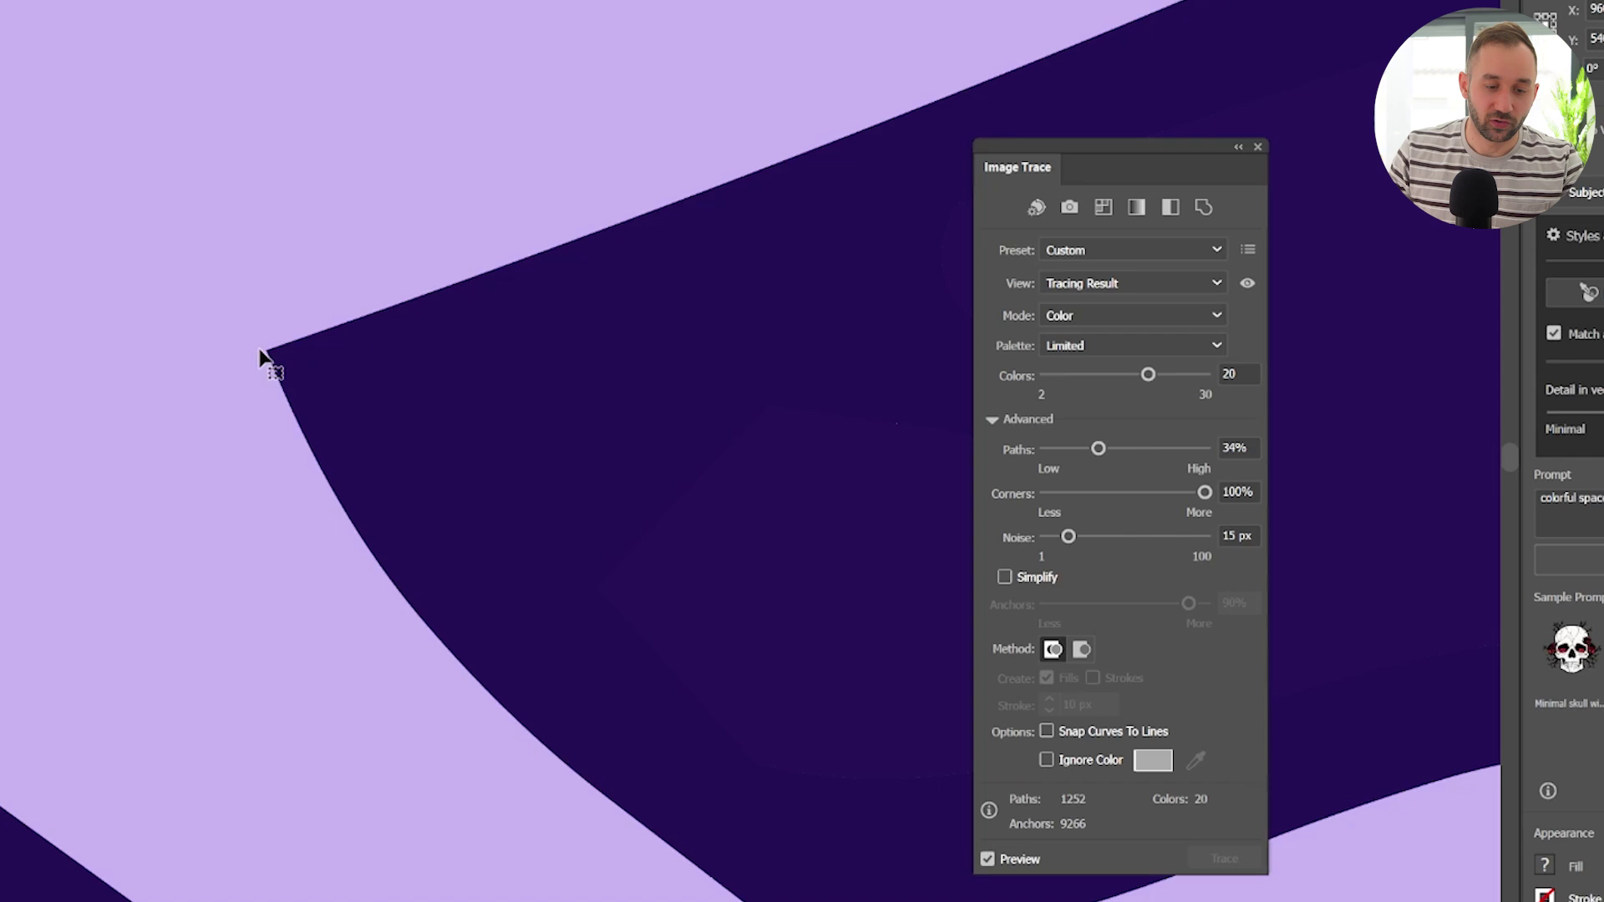
{"action": "left_click_drag", "start_coordinate": [802, 845], "coordinate": [381, 272]}
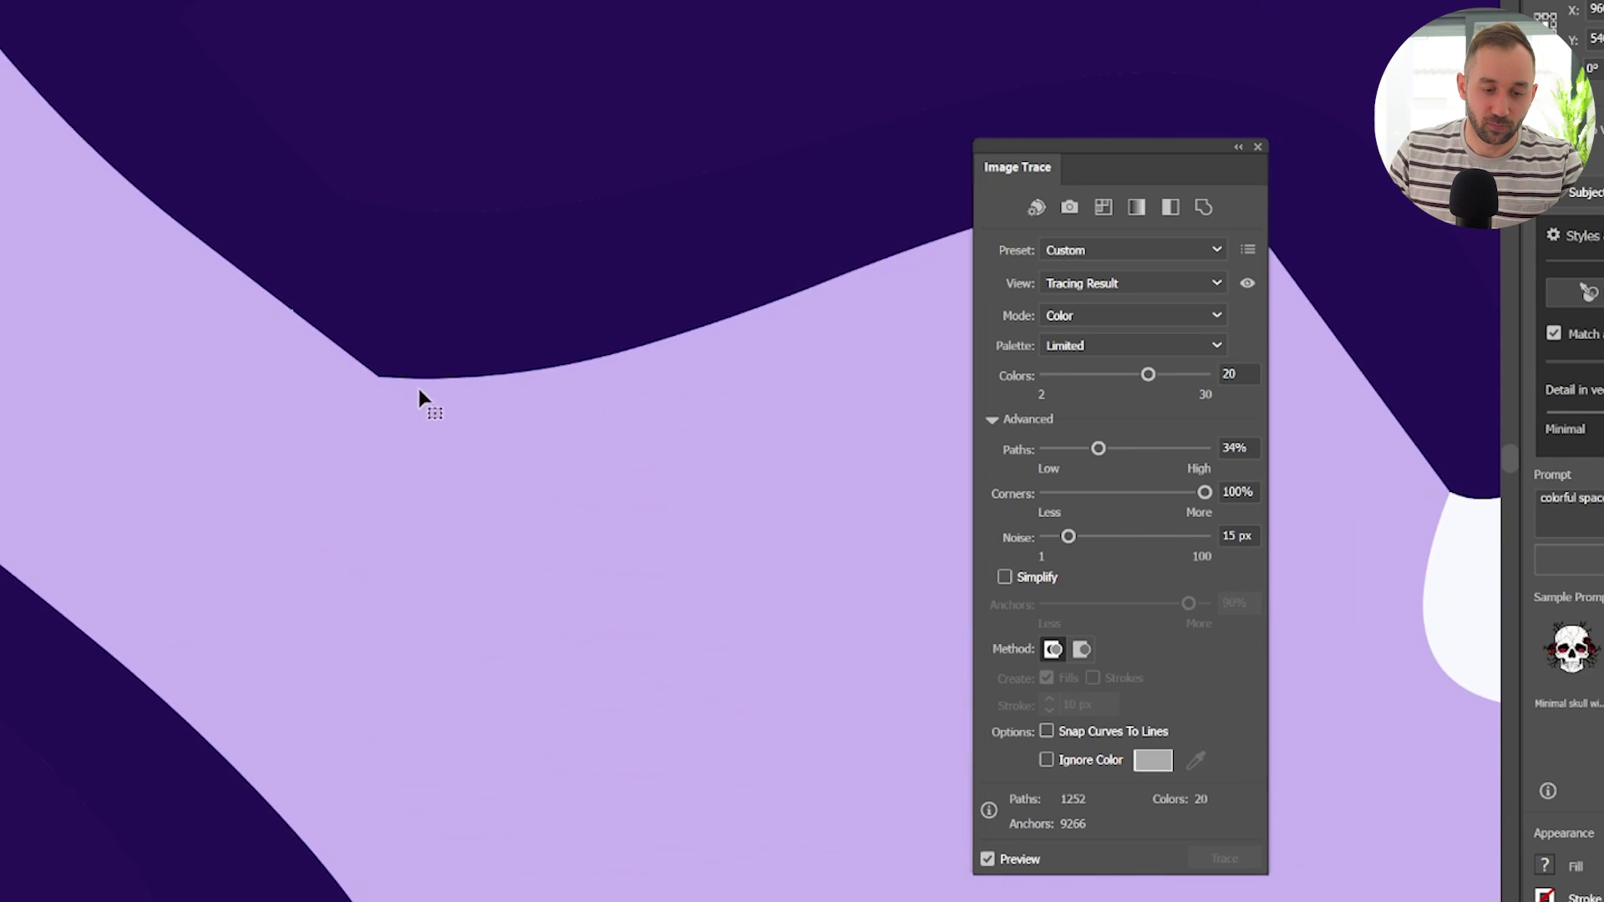
{"action": "scroll", "coordinate": [418, 389], "scroll_direction": "down", "scroll_amount": 3}
{"action": "left_click_drag", "start_coordinate": [419, 390], "coordinate": [543, 545]}
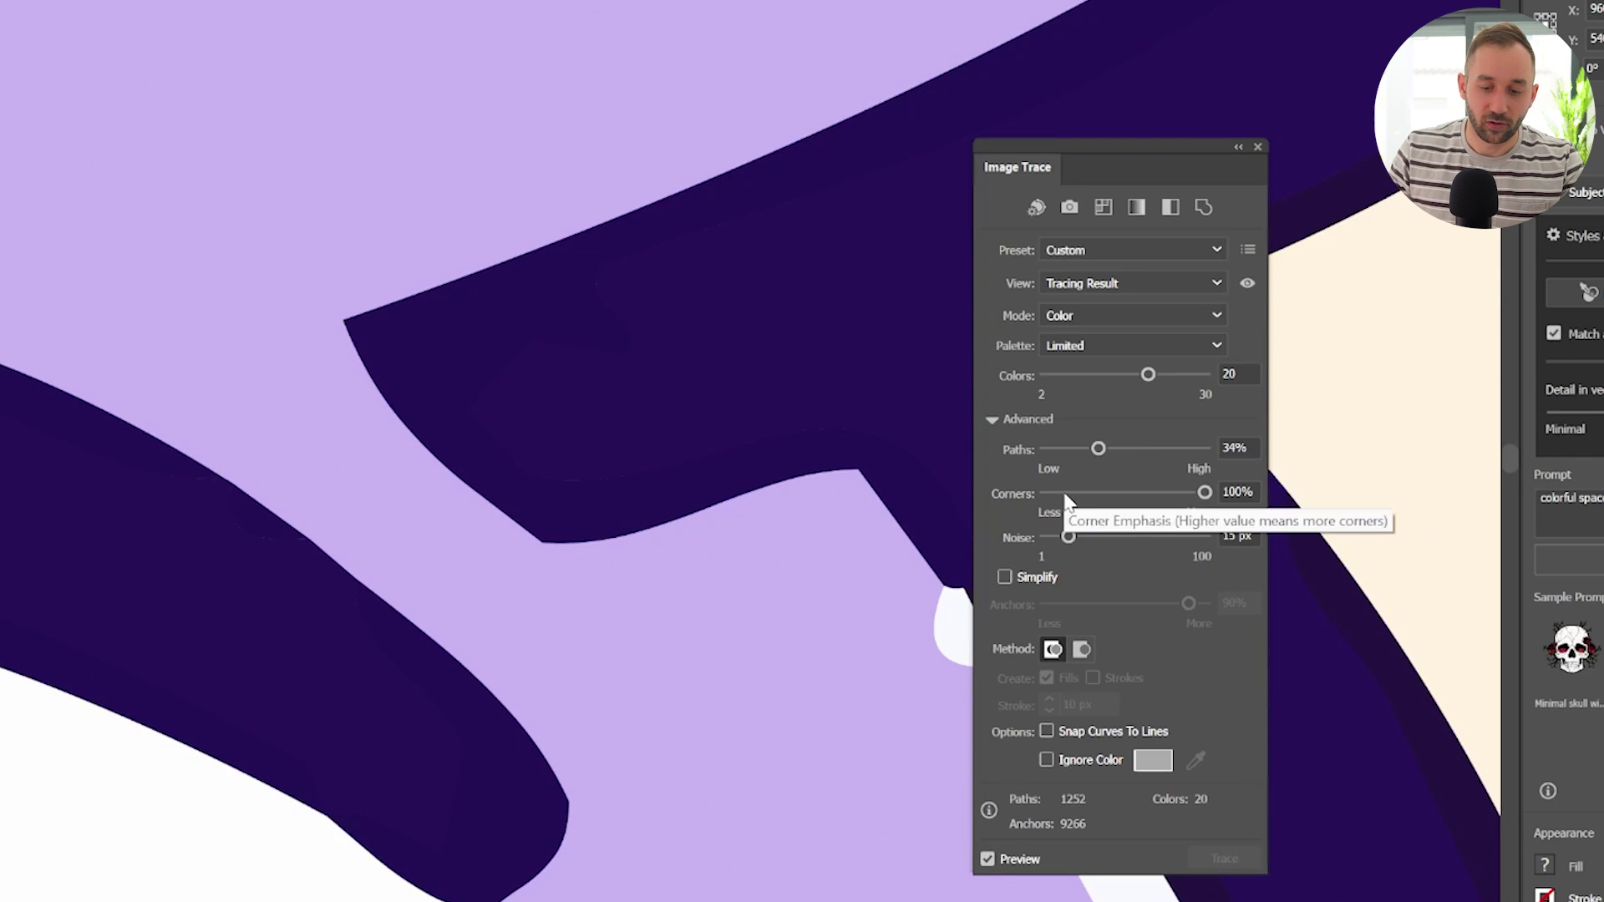
Try a Corners value of 0% and inspect the same outline tip, the cheeks and the eyes
{"action": "left_click_drag", "start_coordinate": [1062, 493], "coordinate": [1033, 490]}
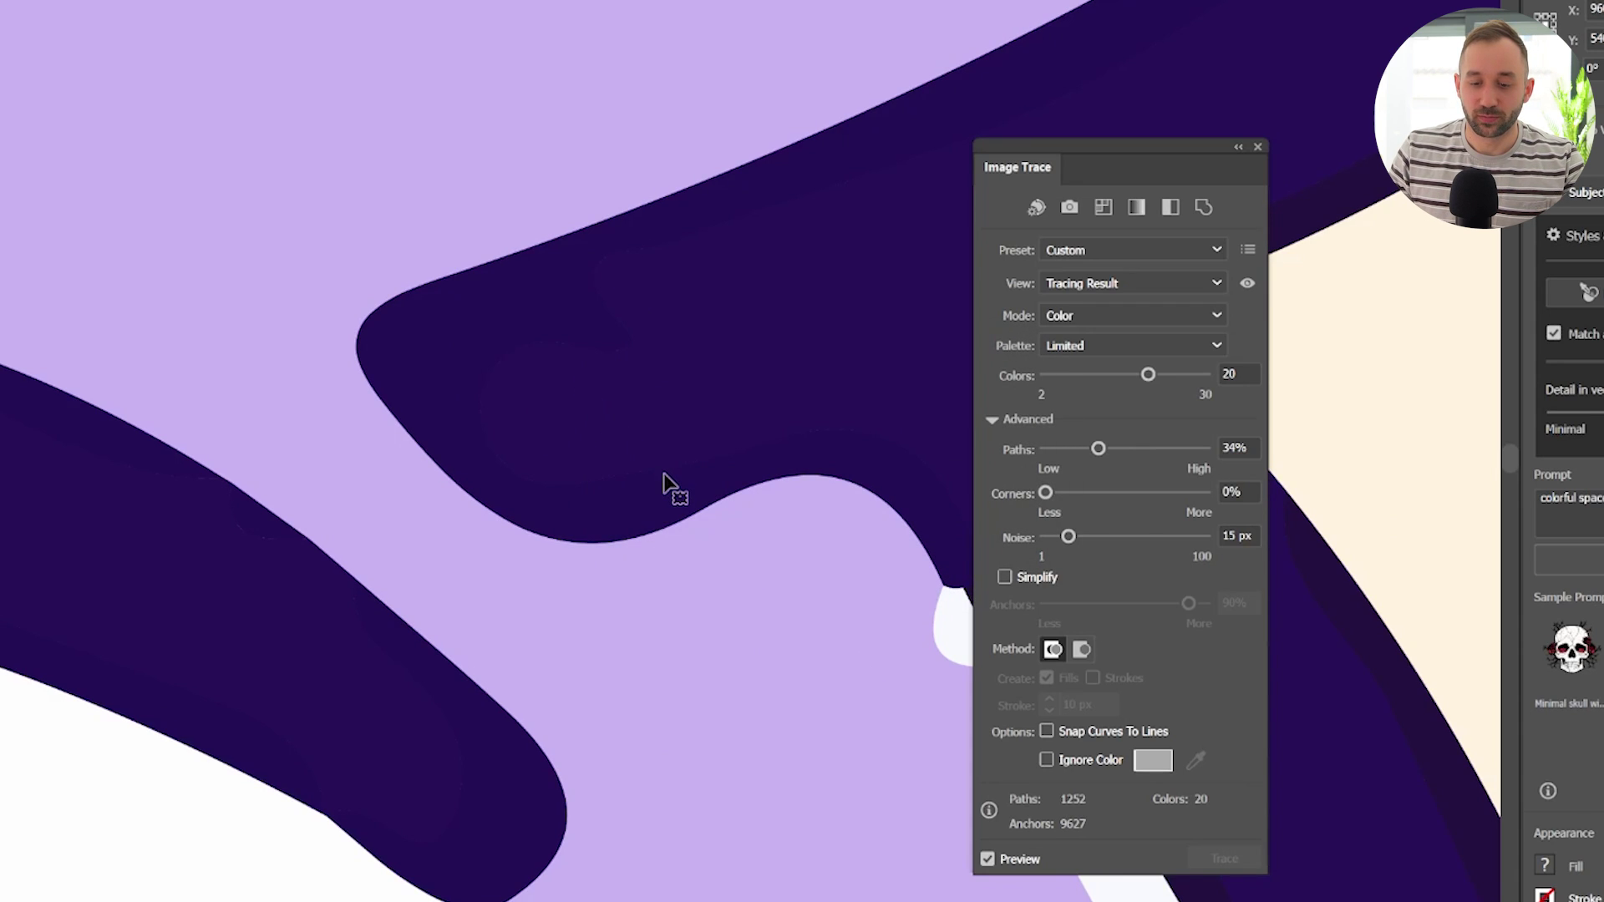
{"action": "scroll", "coordinate": [667, 472], "scroll_direction": "down", "scroll_amount": 6}
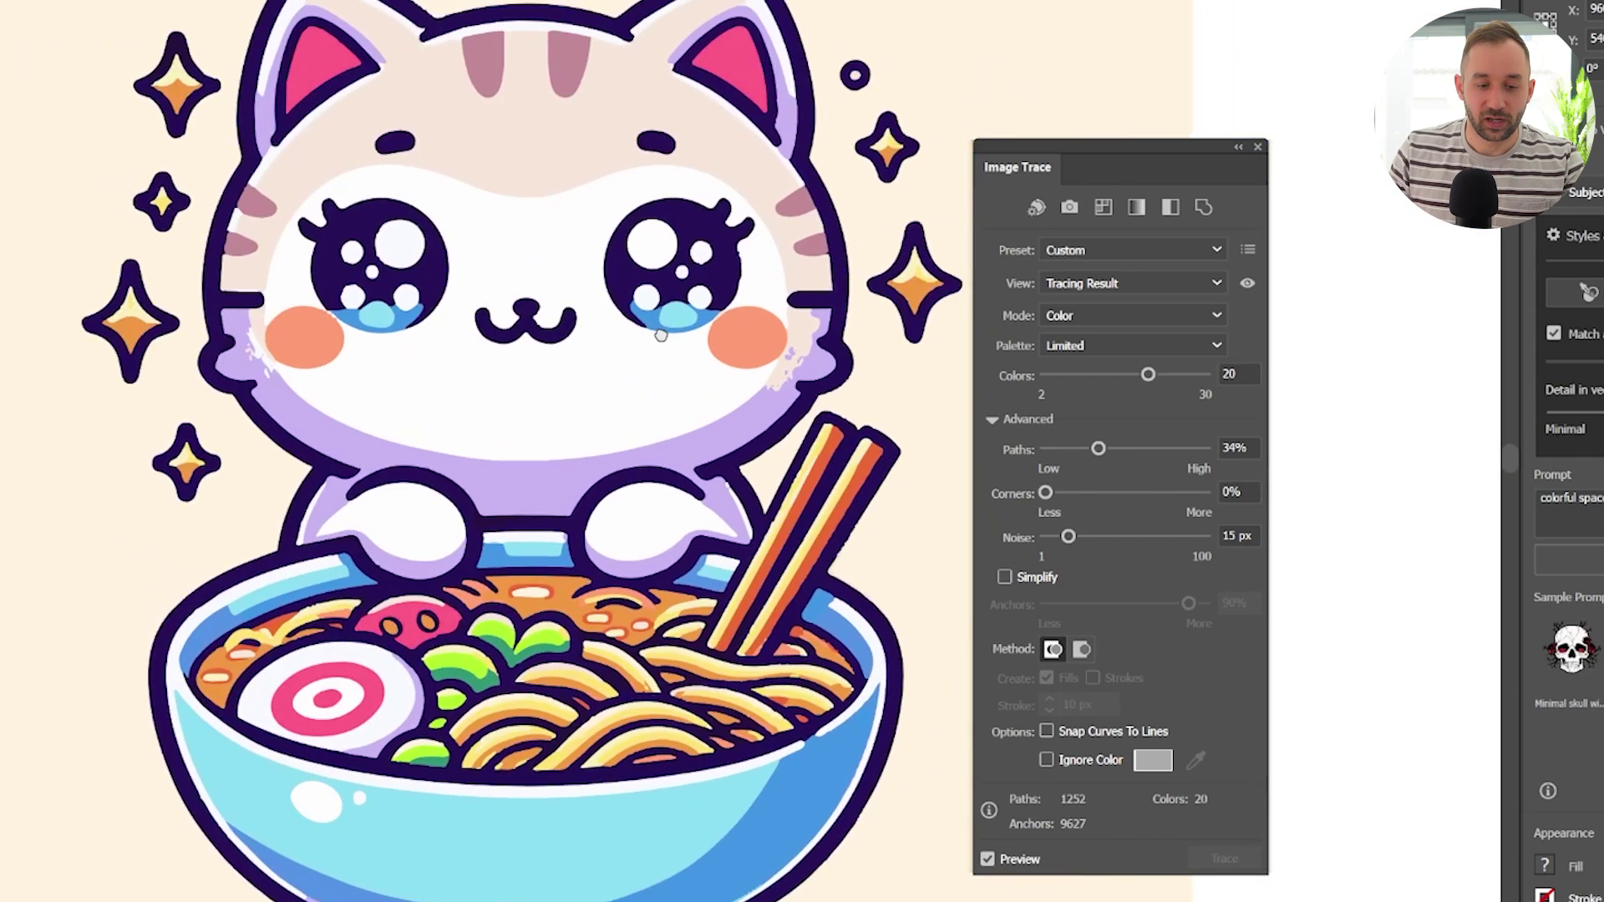
{"action": "left_click_drag", "start_coordinate": [661, 335], "coordinate": [666, 389]}
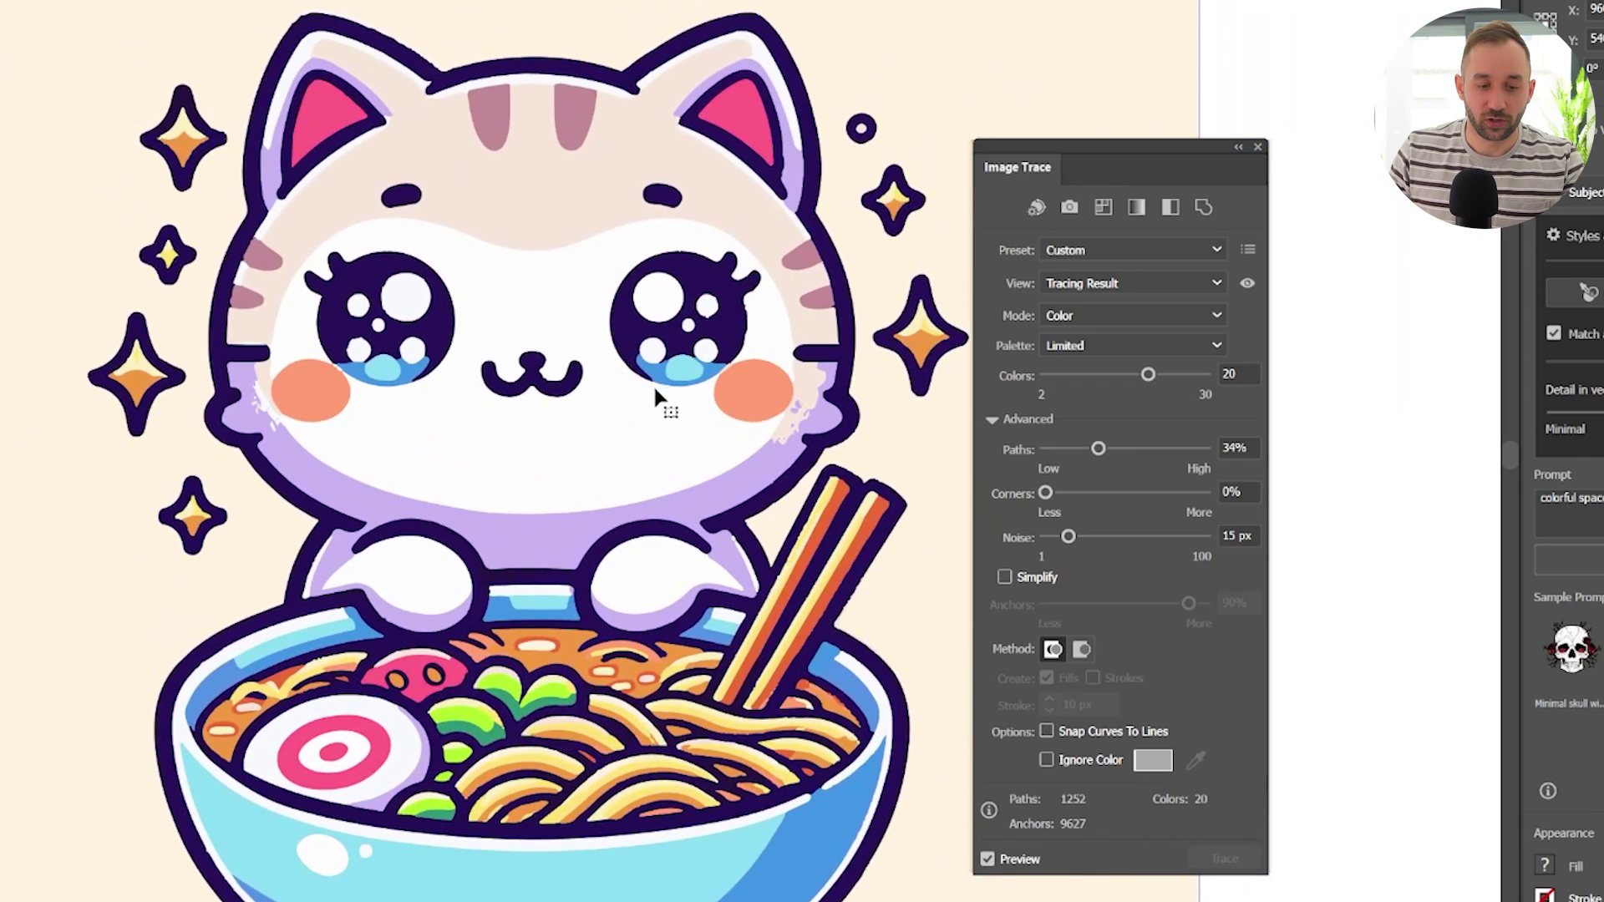
{"action": "scroll", "coordinate": [300, 402], "scroll_direction": "up", "scroll_amount": 5}
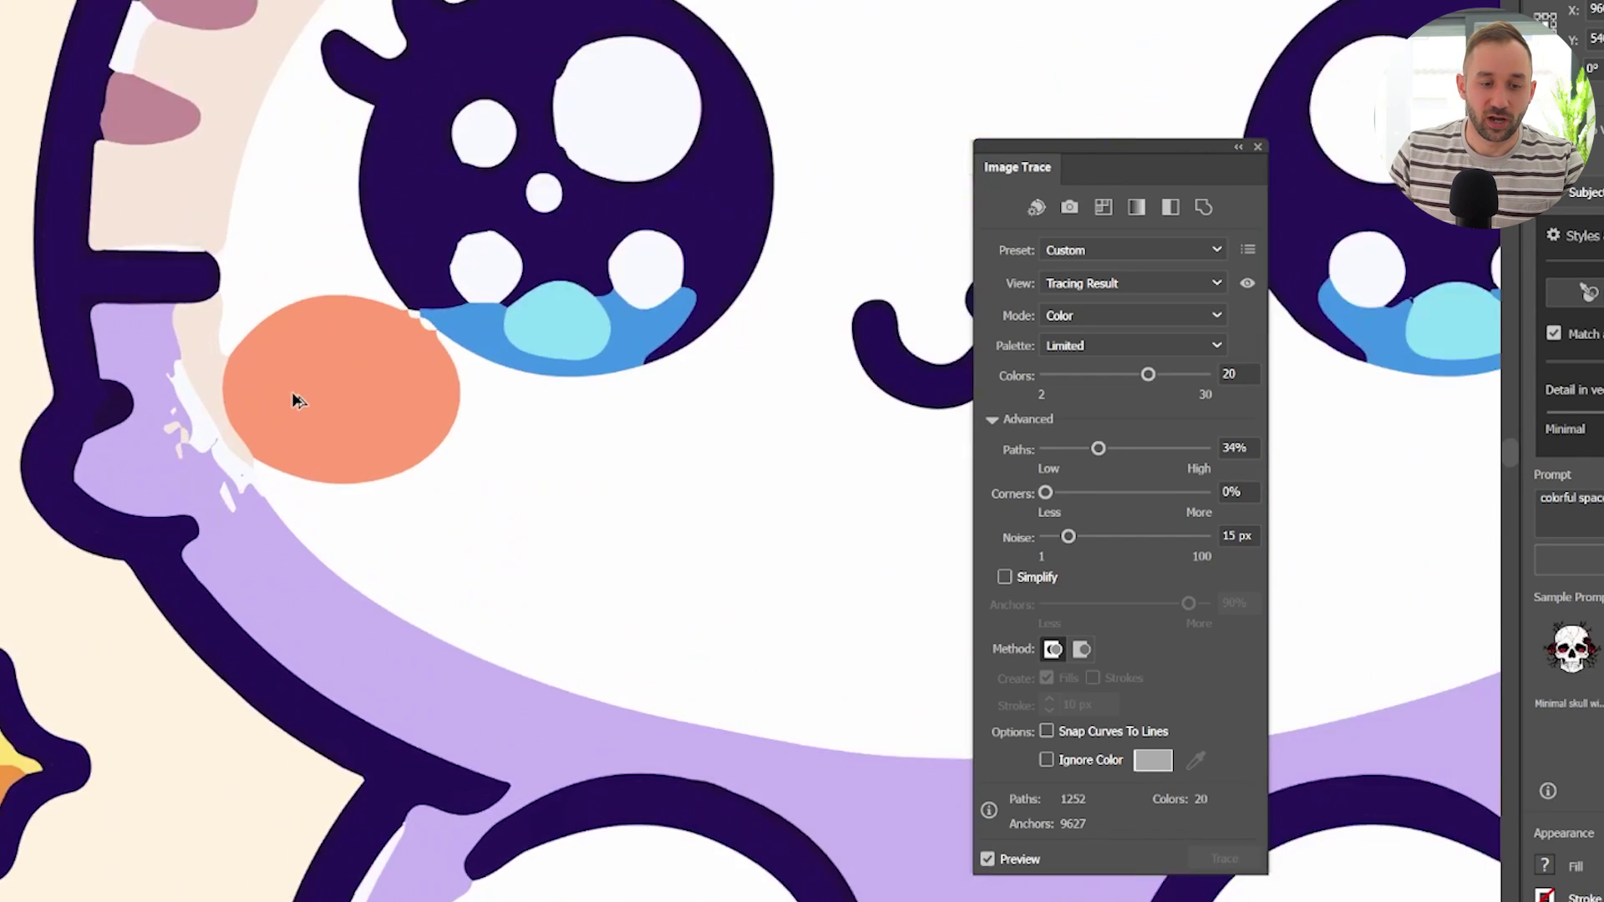
{"action": "scroll", "coordinate": [294, 396], "scroll_direction": "down", "scroll_amount": 4}
{"action": "left_click_drag", "start_coordinate": [758, 530], "coordinate": [491, 541]}
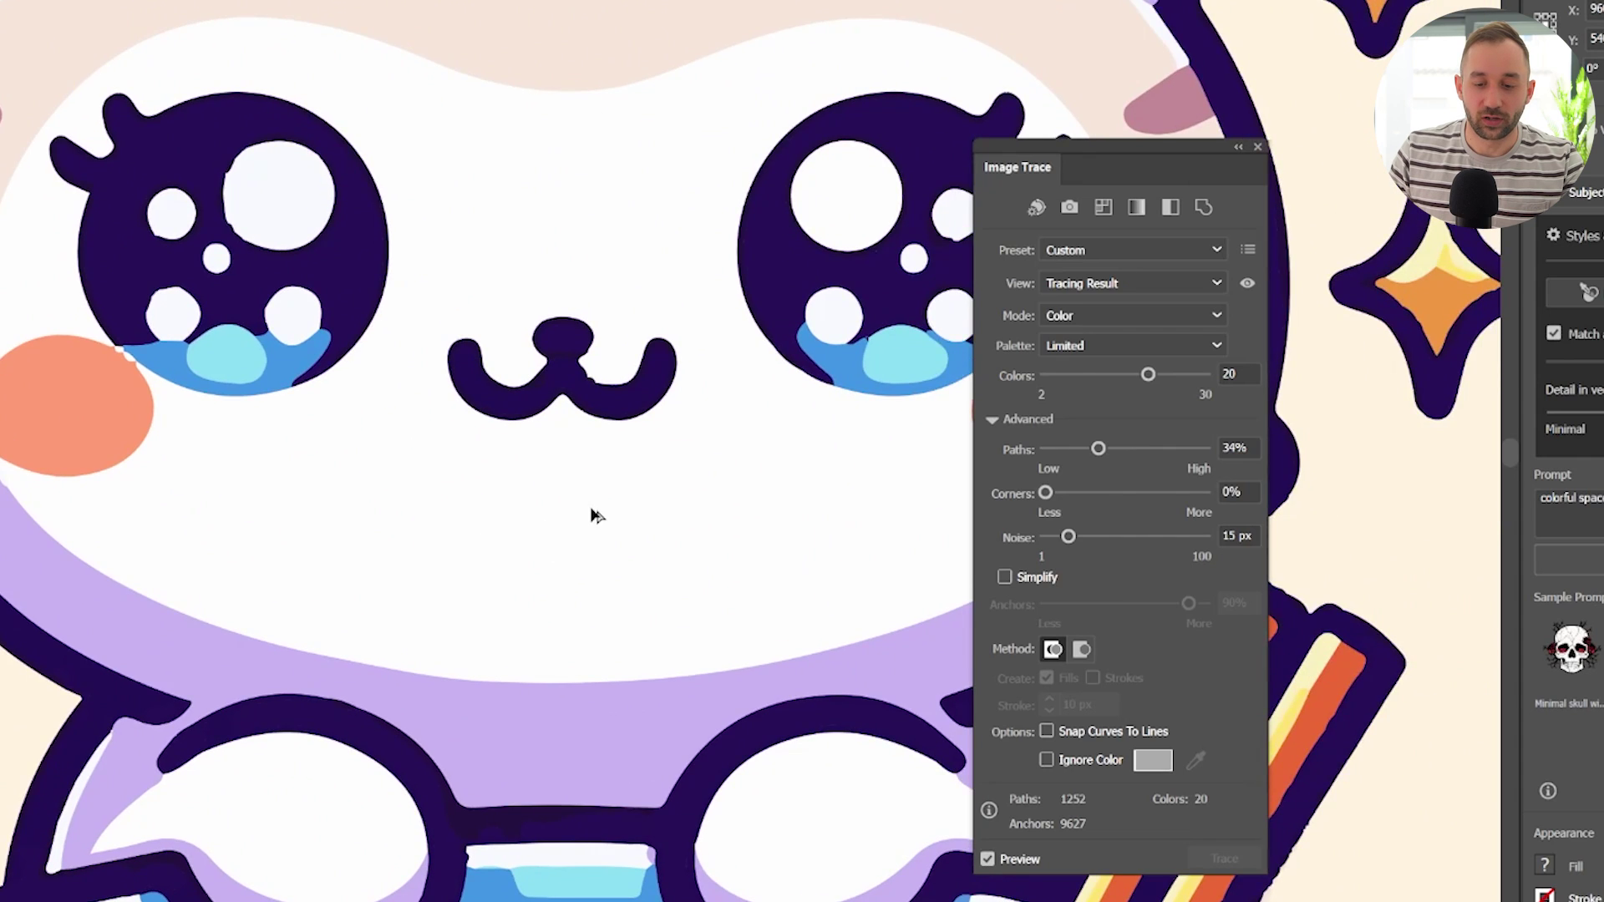
Set the trace's Corners value to 32% and check the result around the chopsticks
{"action": "scroll", "coordinate": [594, 513], "scroll_direction": "down", "scroll_amount": 2}
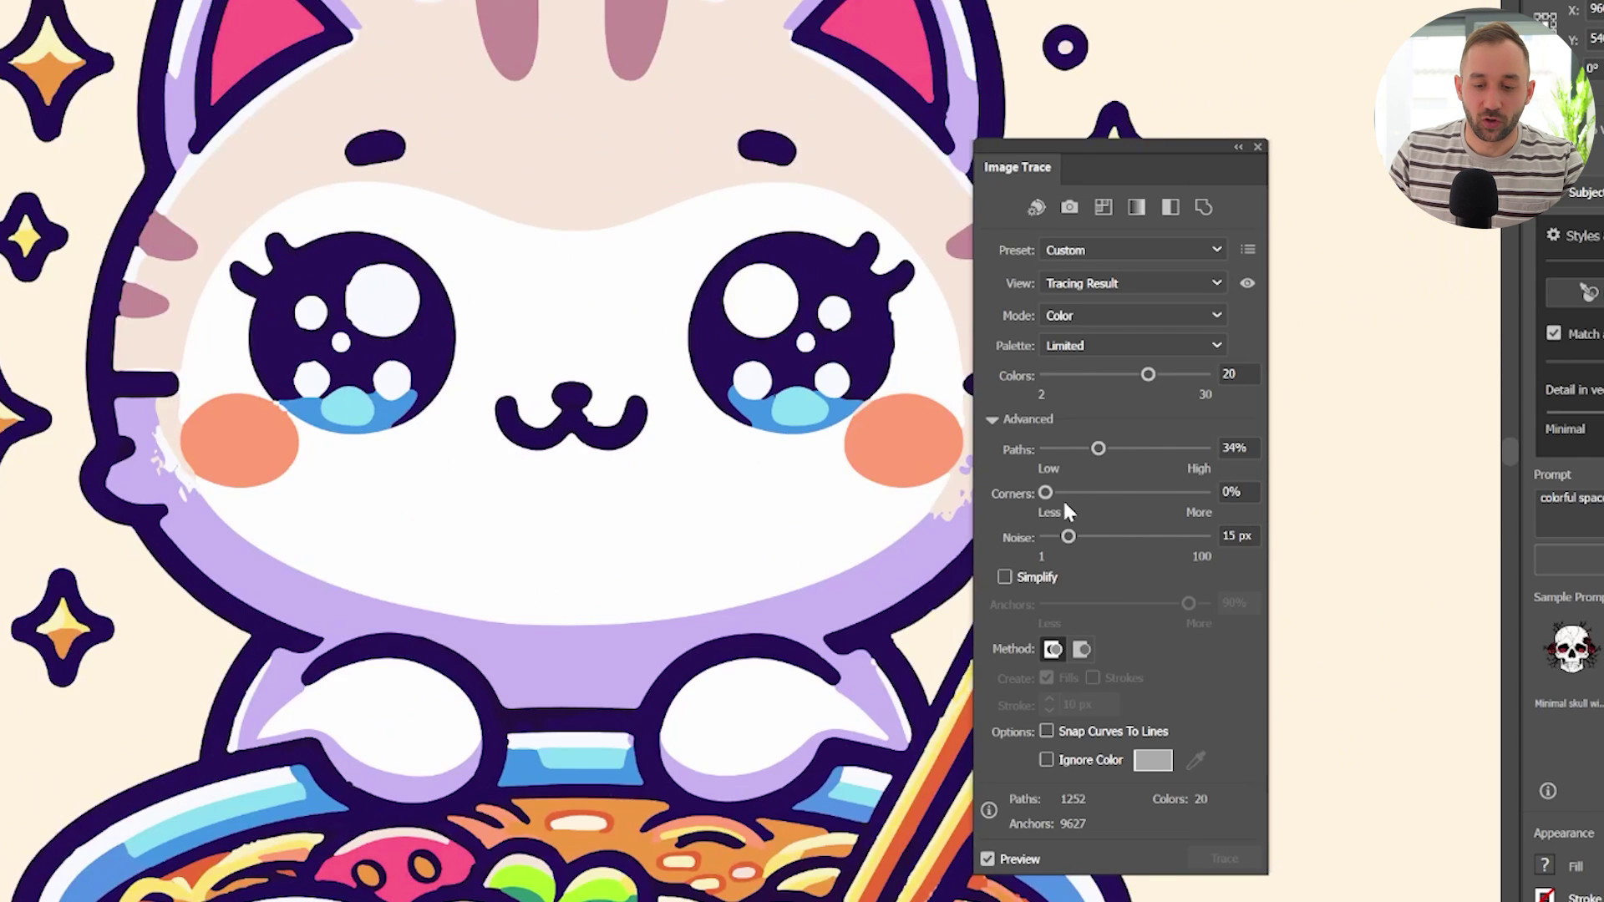
{"action": "left_click", "coordinate": [1117, 497]}
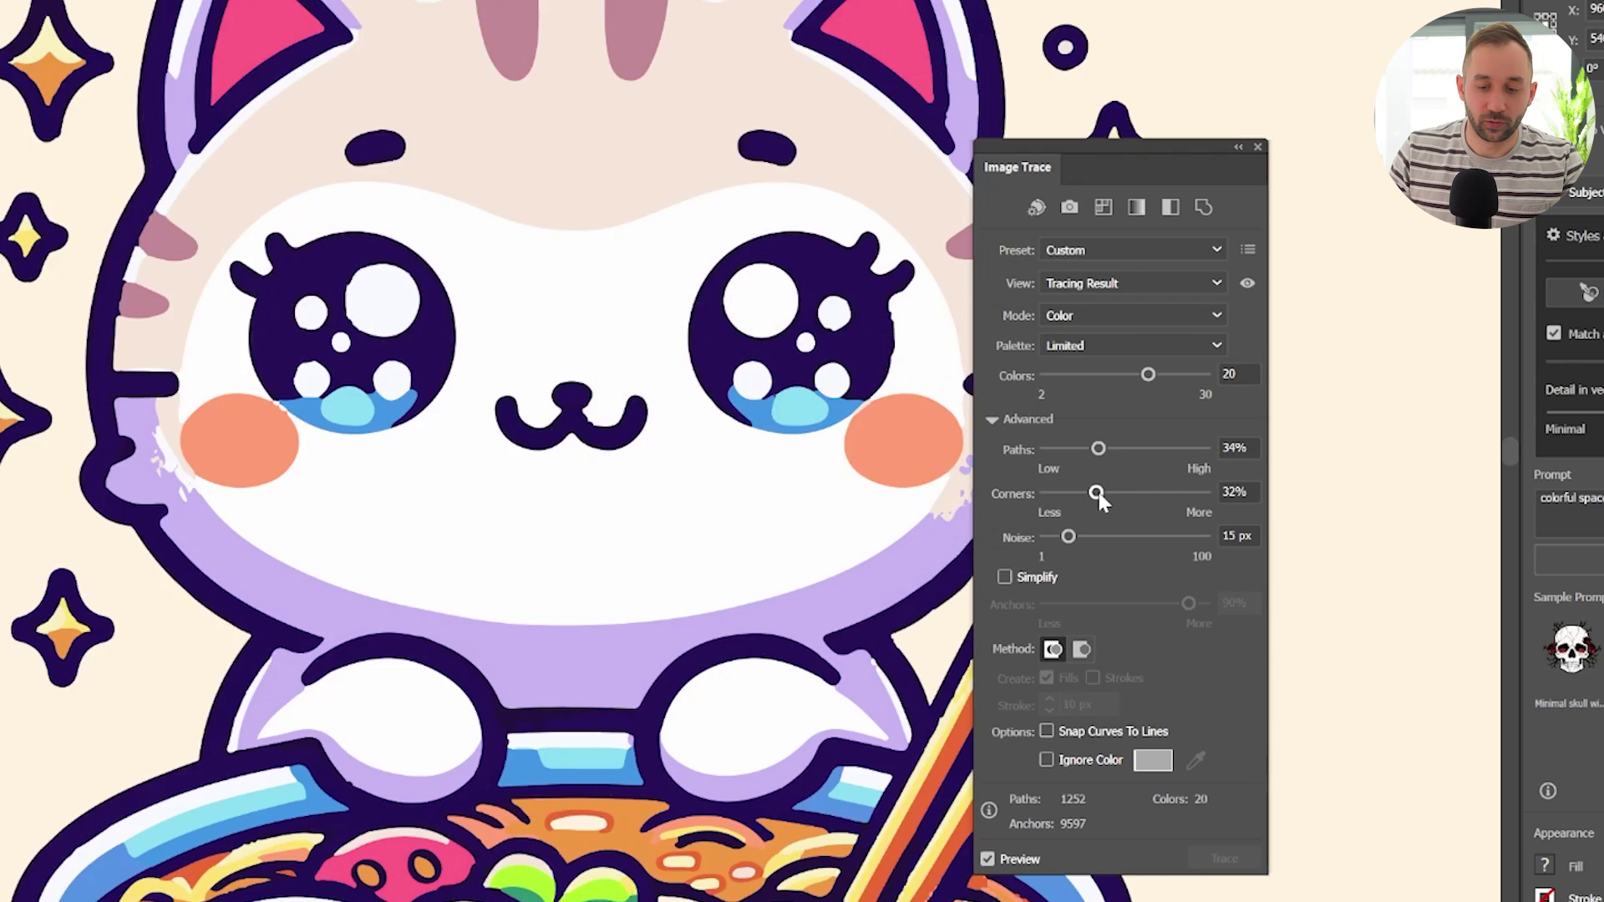
{"action": "scroll", "coordinate": [865, 673], "scroll_direction": "up", "scroll_amount": 4}
{"action": "scroll", "coordinate": [865, 673], "scroll_direction": "down", "scroll_amount": 4}
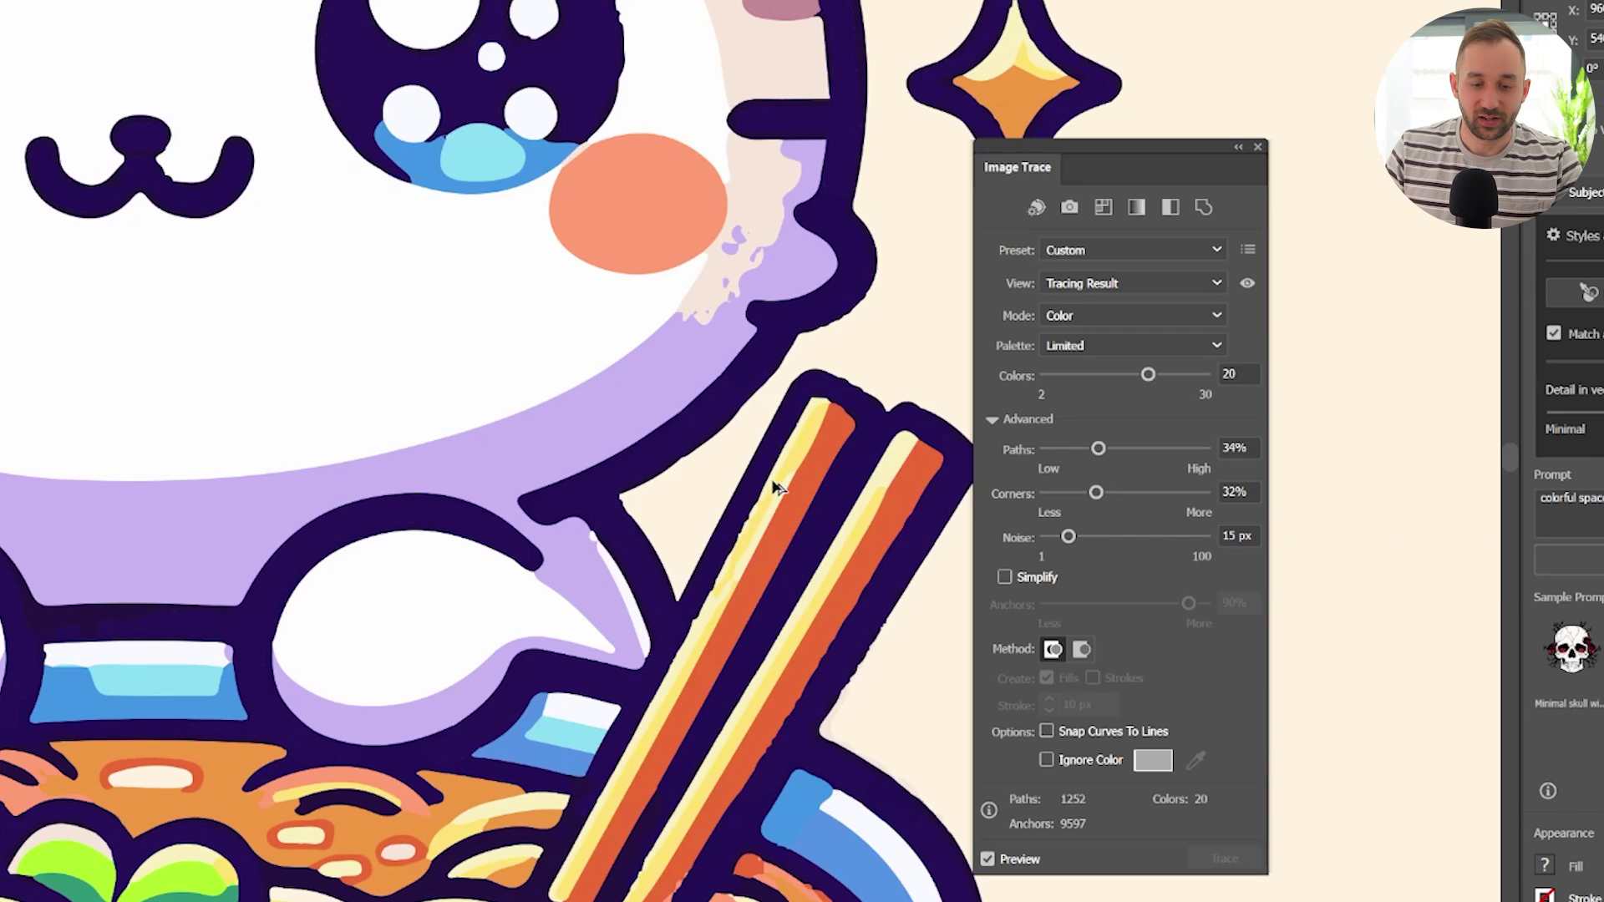
Examine the yellow edge of the chopsticks and the stray shapes beside the cat's orange cheek up close
{"action": "scroll", "coordinate": [752, 555], "scroll_direction": "up", "scroll_amount": 5}
{"action": "scroll", "coordinate": [604, 602], "scroll_direction": "up", "scroll_amount": 3}
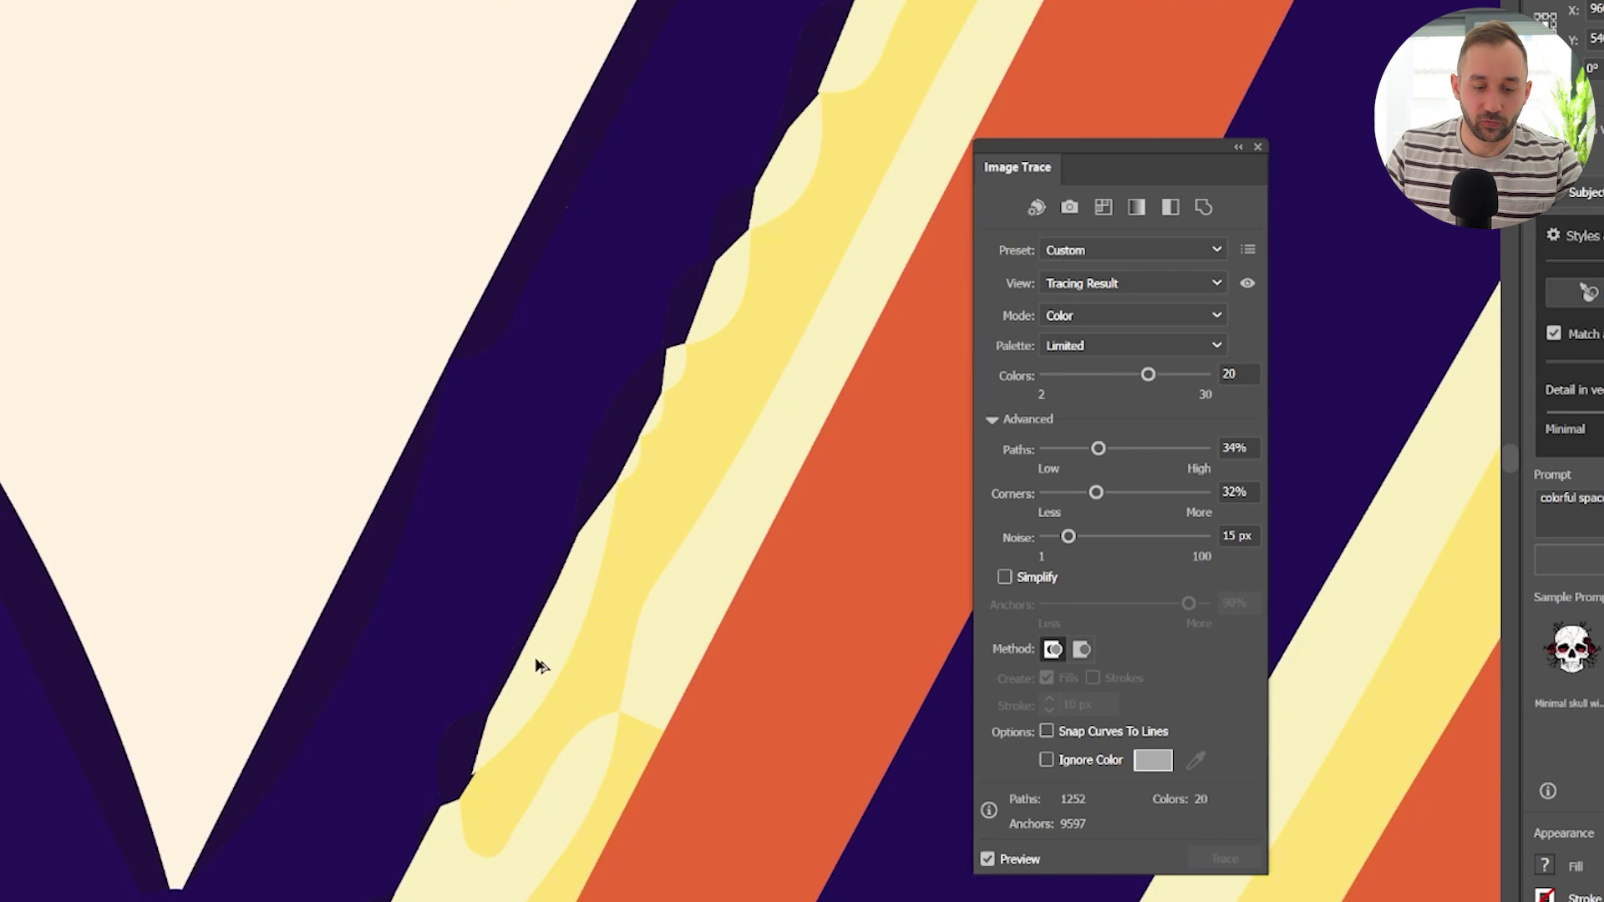
{"action": "scroll", "coordinate": [761, 215], "scroll_direction": "down", "scroll_amount": 2}
{"action": "left_click_drag", "start_coordinate": [835, 149], "coordinate": [781, 306]}
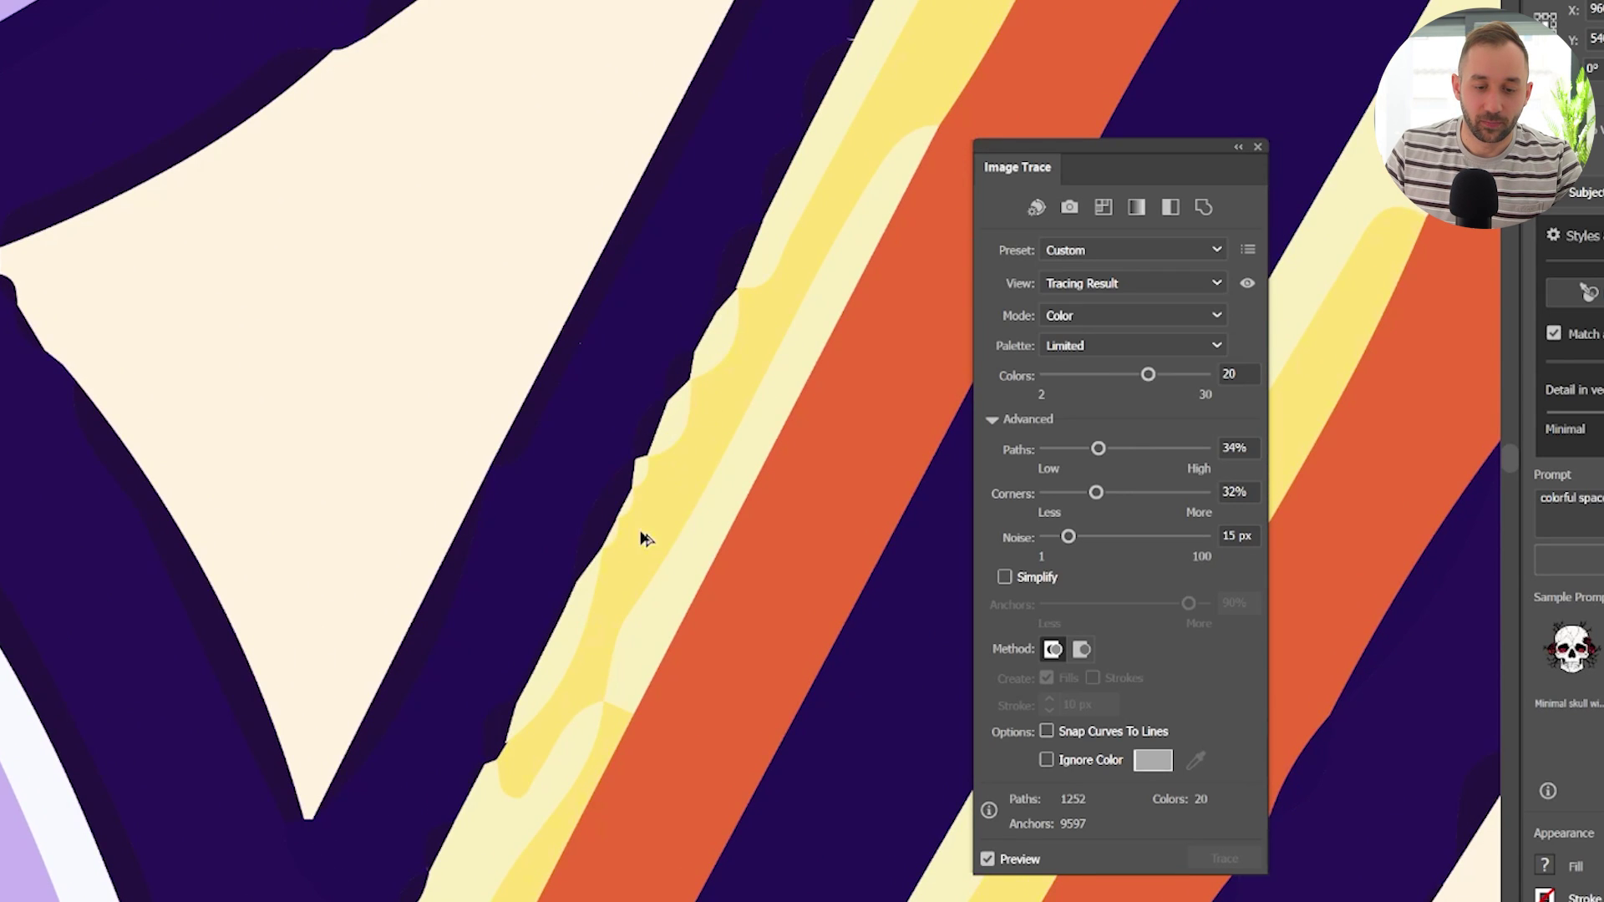
{"action": "scroll", "coordinate": [323, 347], "scroll_direction": "down", "scroll_amount": 5}
{"action": "scroll", "coordinate": [240, 454], "scroll_direction": "up", "scroll_amount": 6}
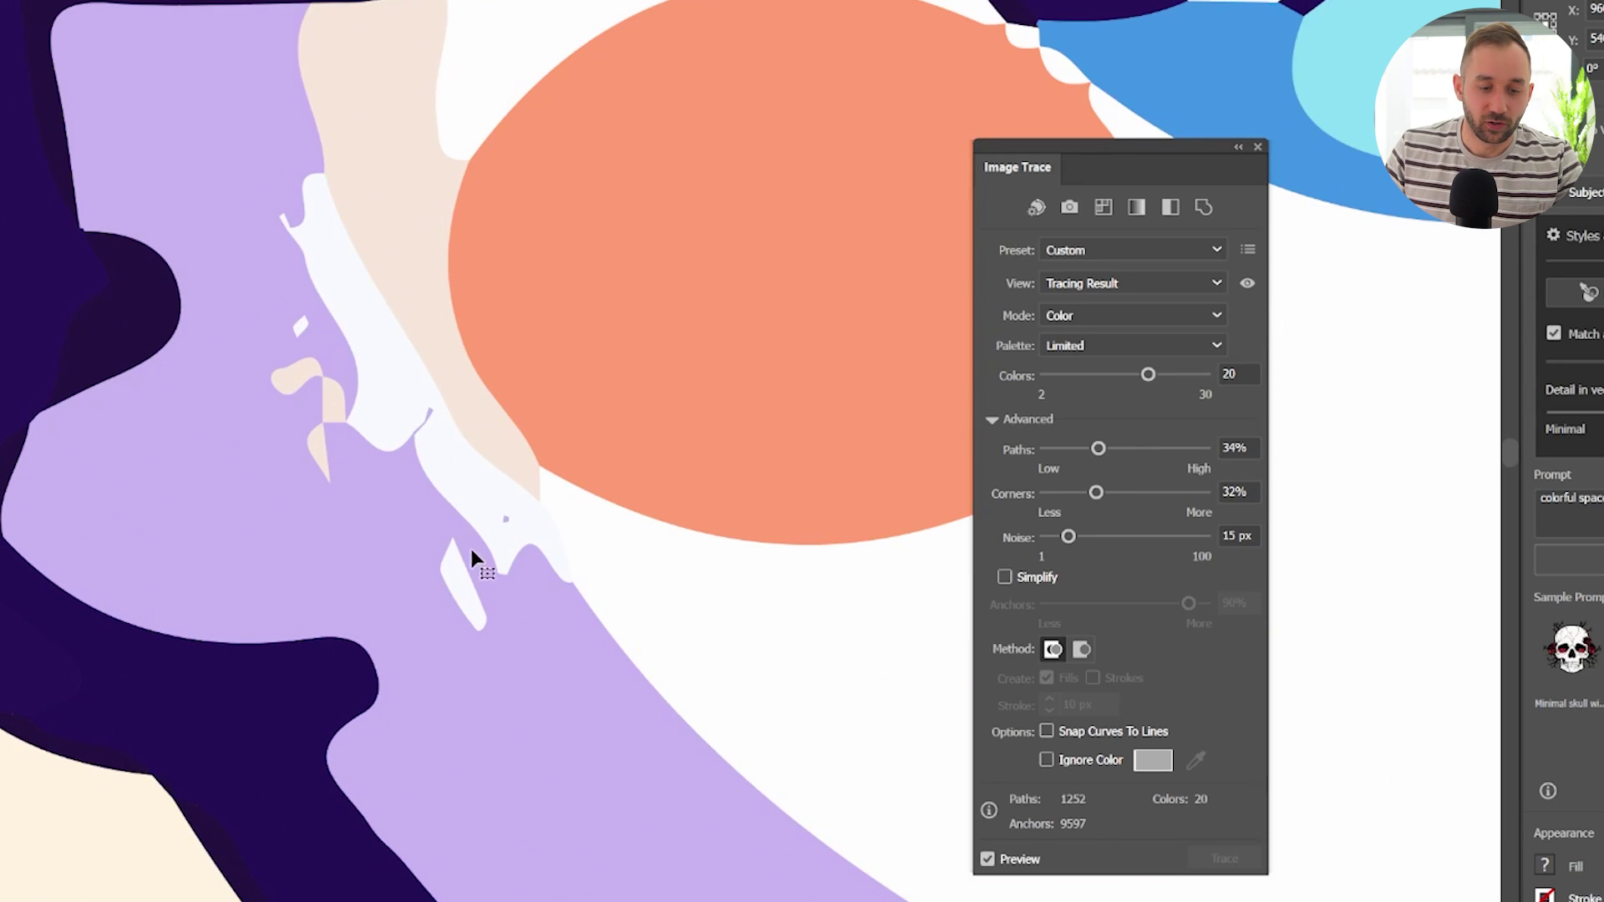
{"action": "scroll", "coordinate": [414, 494], "scroll_direction": "down", "scroll_amount": 4}
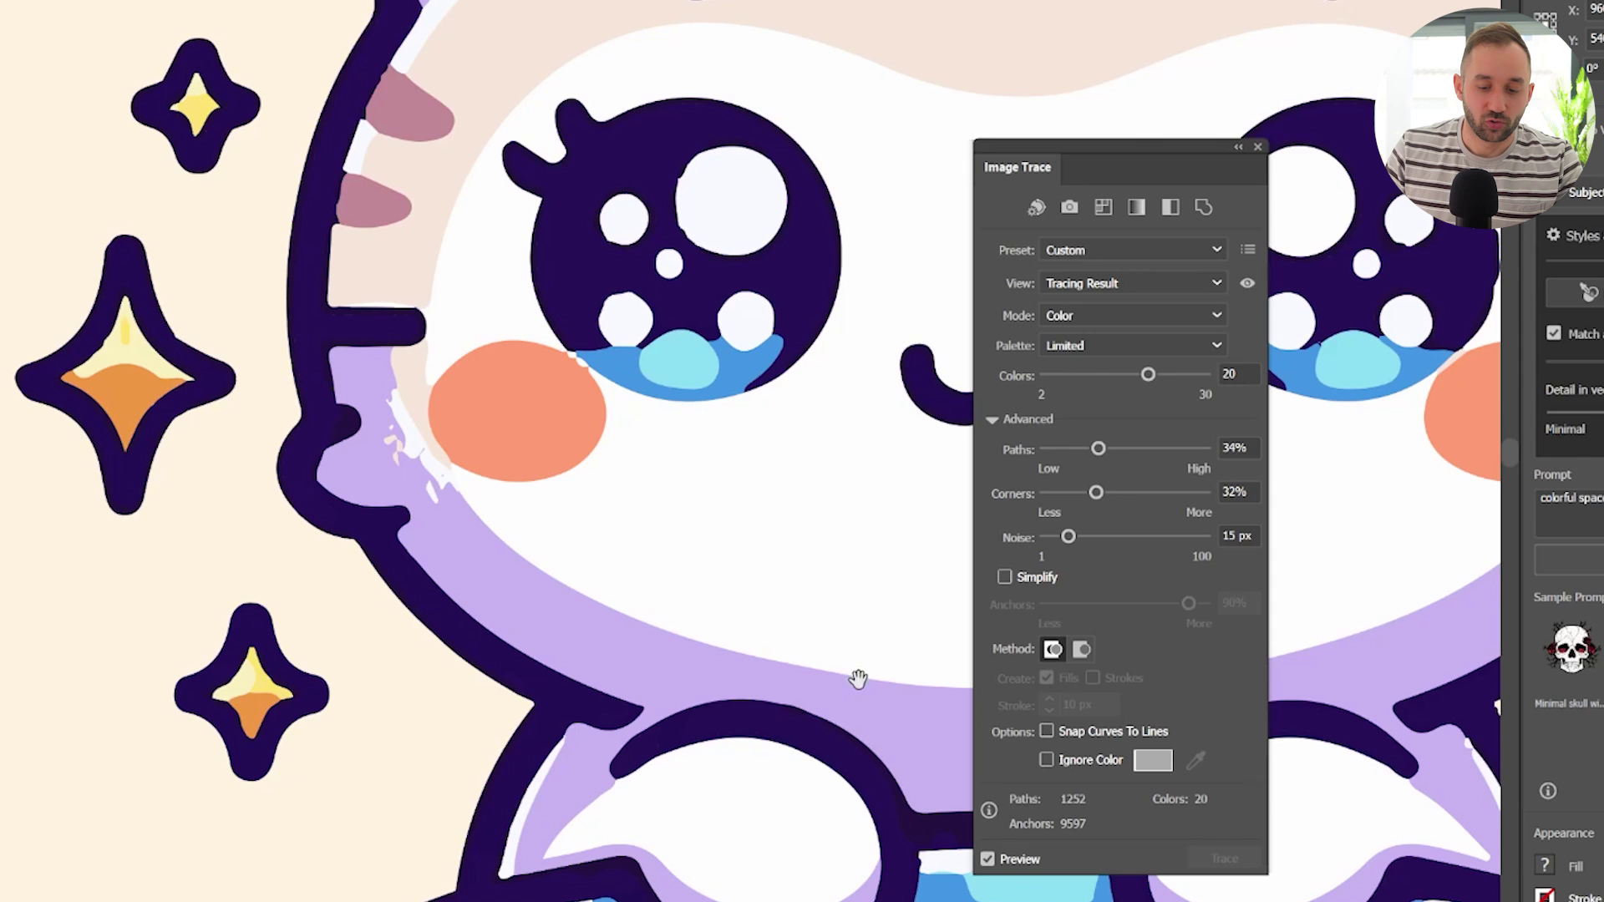
{"action": "scroll", "coordinate": [508, 544], "scroll_direction": "down", "scroll_amount": 1}
{"action": "scroll", "coordinate": [429, 543], "scroll_direction": "up", "scroll_amount": 5}
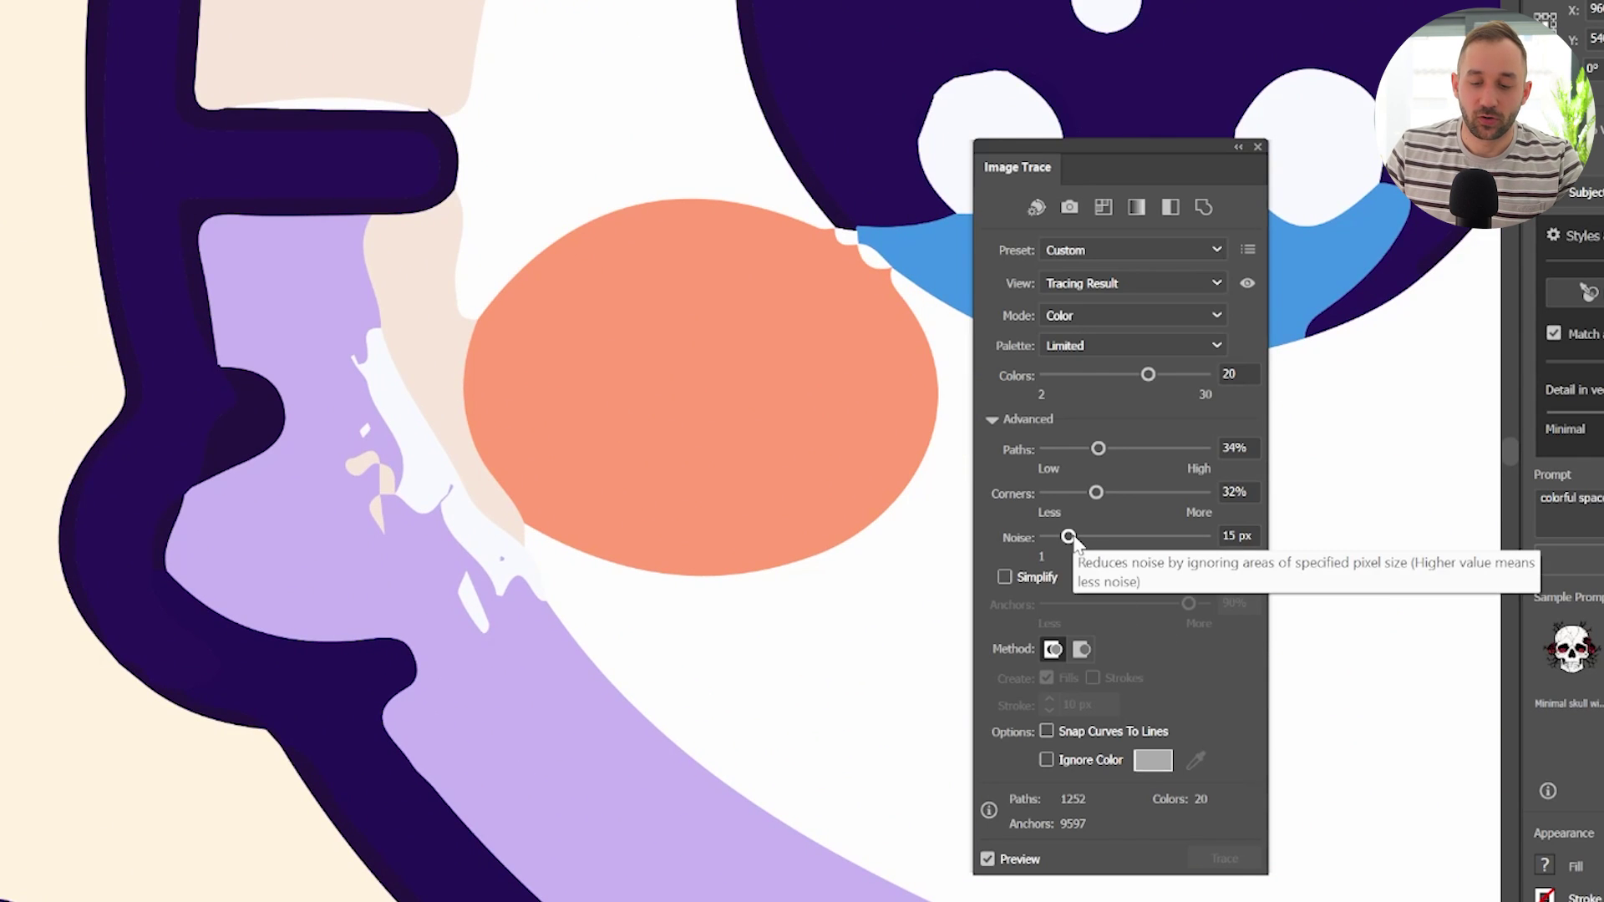
Try a Noise value of 98 px and check the cheek shading and the chopsticks
{"action": "left_click_drag", "start_coordinate": [1073, 539], "coordinate": [1206, 540]}
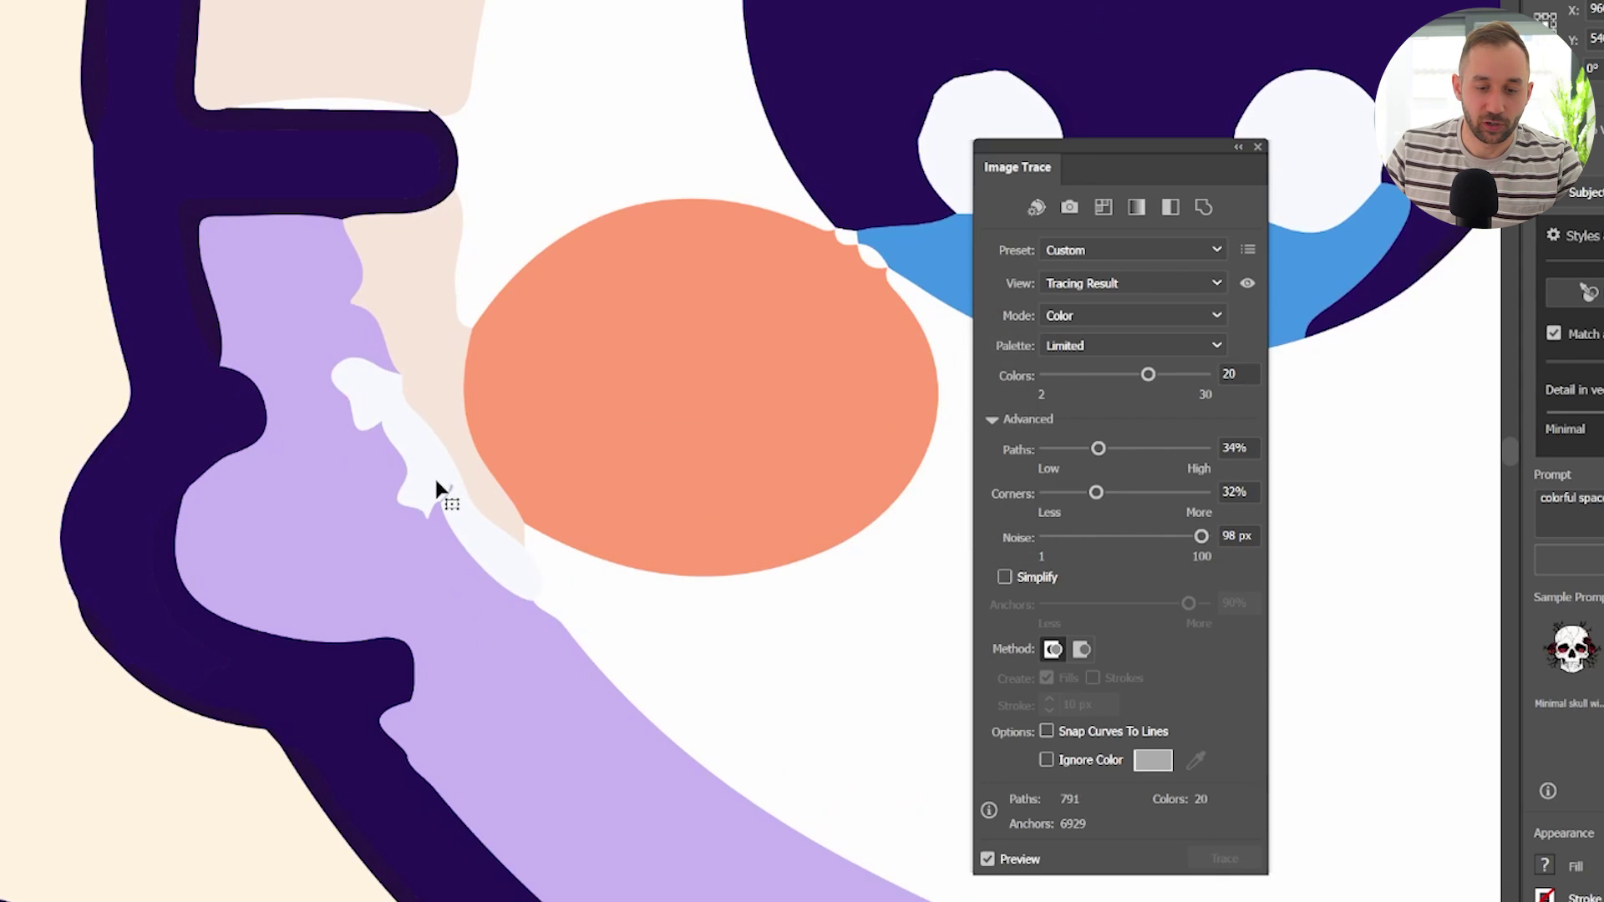
{"action": "scroll", "coordinate": [438, 483], "scroll_direction": "down", "scroll_amount": 4}
{"action": "left_click_drag", "start_coordinate": [732, 523], "coordinate": [225, 405]}
{"action": "scroll", "coordinate": [739, 556], "scroll_direction": "up", "scroll_amount": 2}
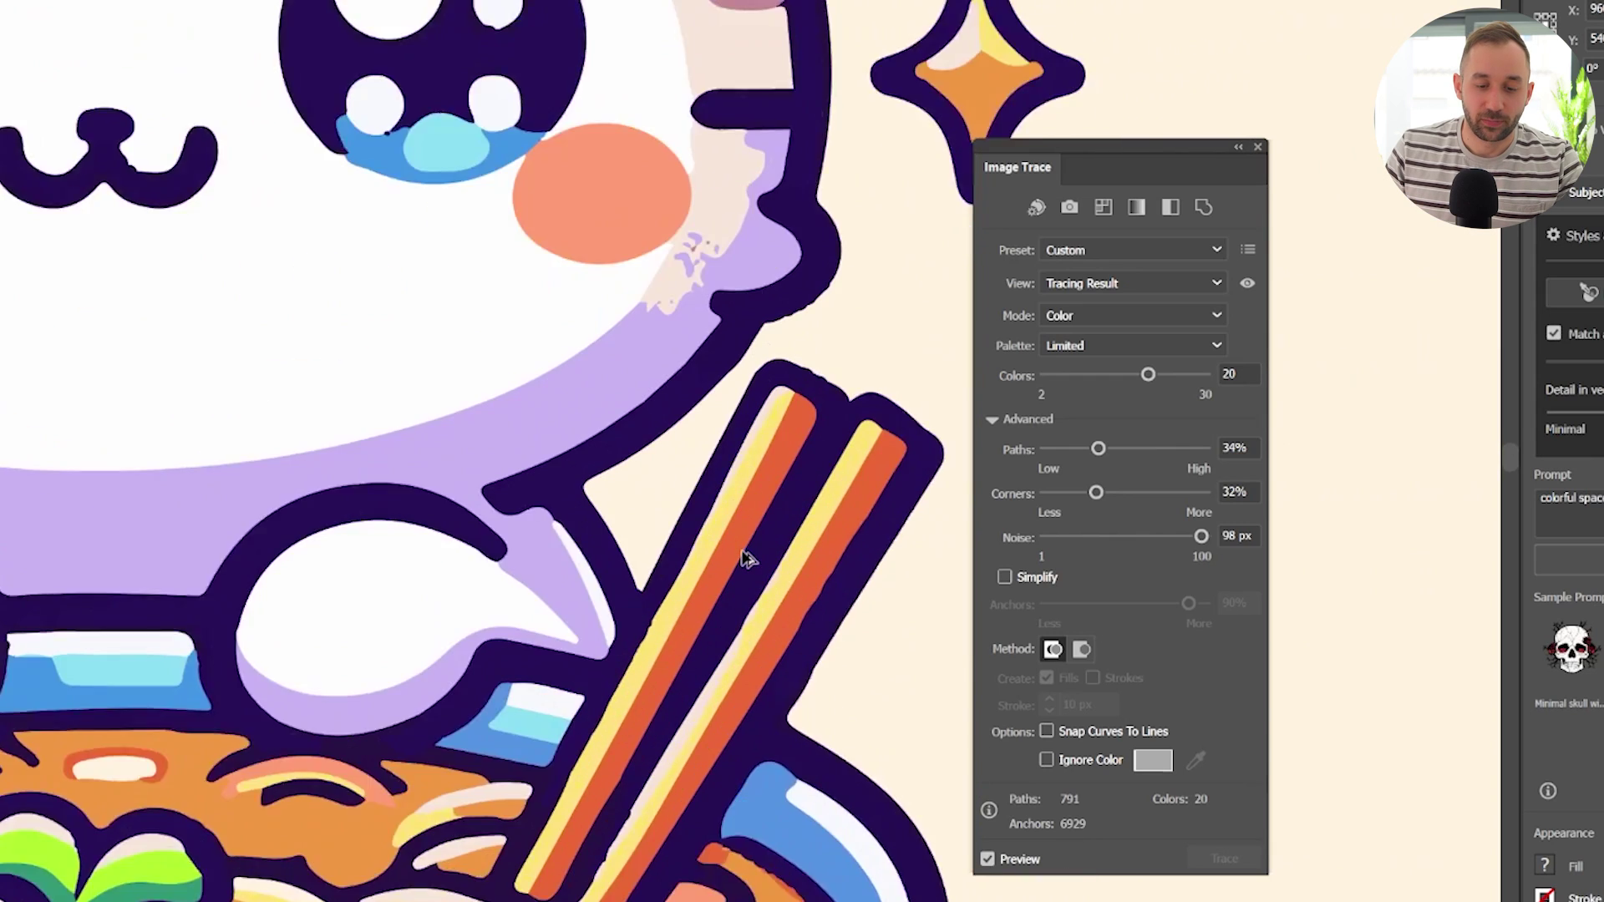
Set the trace's Noise value to 4 px and check the chopstick edges up close
{"action": "scroll", "coordinate": [660, 573], "scroll_direction": "up", "scroll_amount": 4}
{"action": "mouse_move", "coordinate": [853, 241]}
{"action": "left_mouse_down"}
{"action": "mouse_move", "coordinate": [756, 165]}
{"action": "mouse_move", "coordinate": [762, 250]}
{"action": "left_mouse_up"}
{"action": "left_click_drag", "start_coordinate": [1201, 536], "coordinate": [1052, 539]}
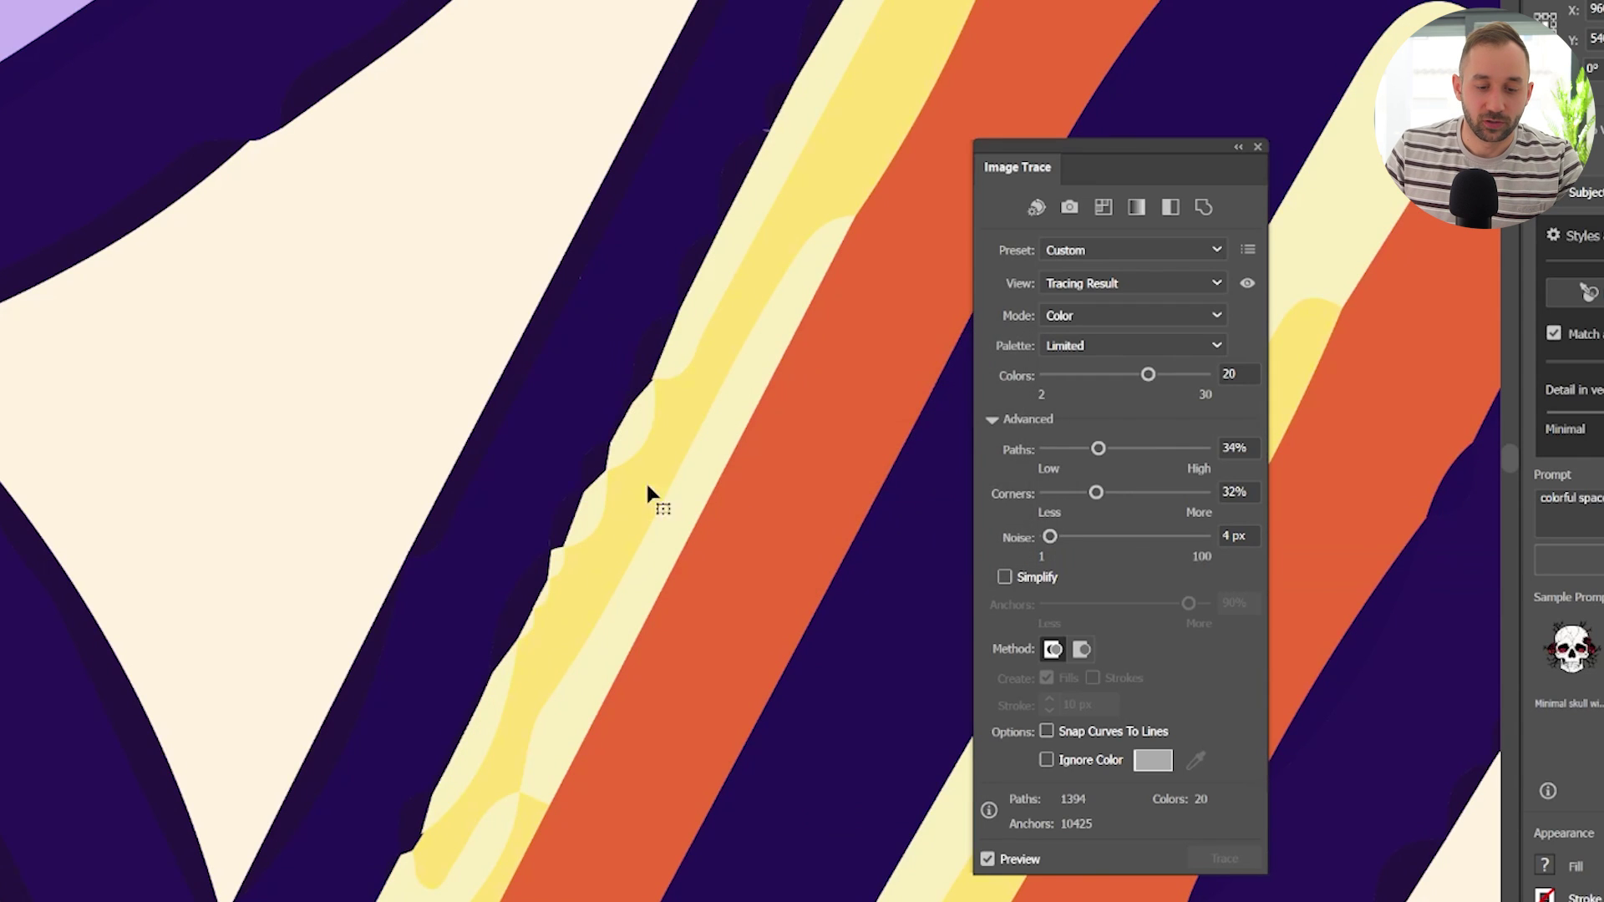
{"action": "scroll", "coordinate": [685, 480], "scroll_direction": "down", "scroll_amount": 2}
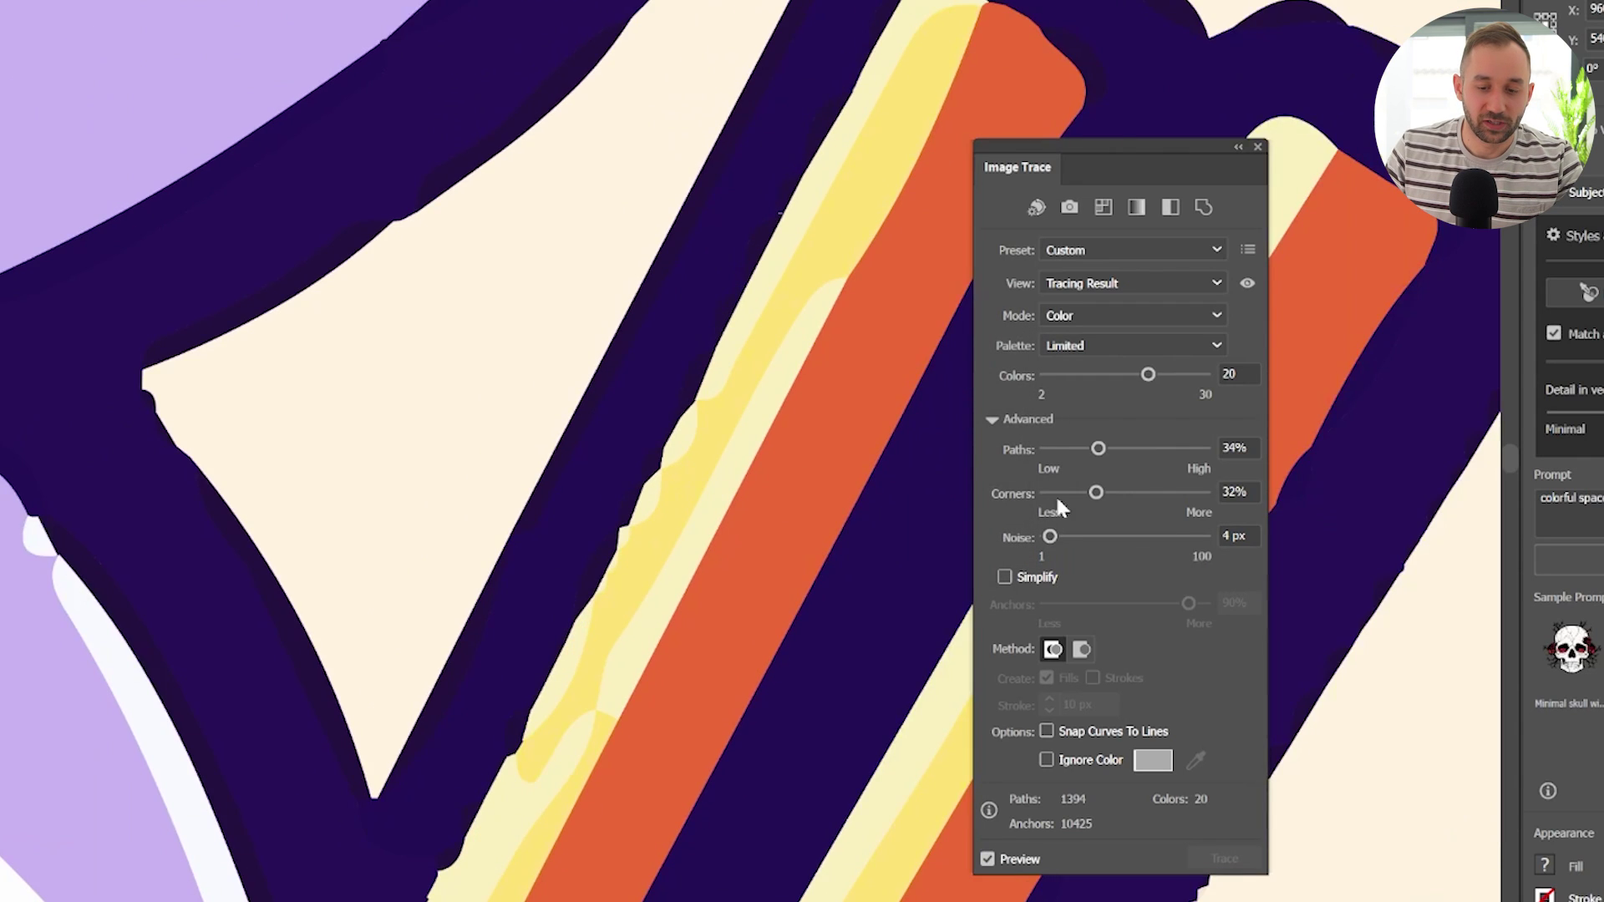
Try a Noise value of 95 px for the trace and check the chopsticks and the cat's face
{"action": "left_click", "coordinate": [1196, 536]}
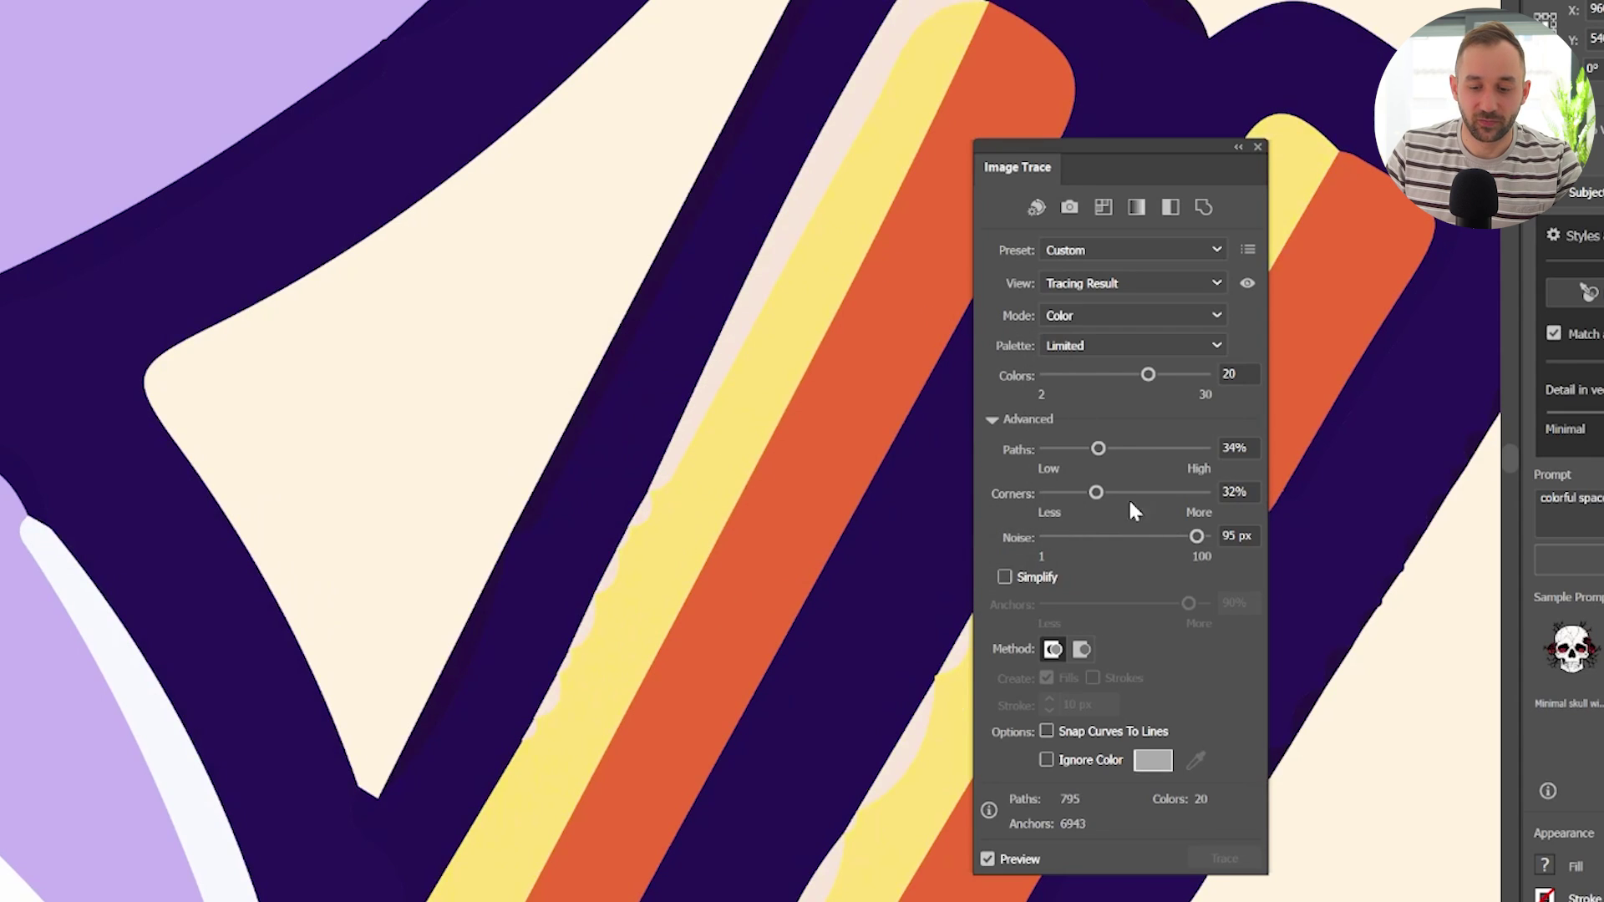
{"action": "scroll", "coordinate": [869, 280], "scroll_direction": "down", "scroll_amount": 4}
{"action": "scroll", "coordinate": [733, 315], "scroll_direction": "down", "scroll_amount": 1}
{"action": "scroll", "coordinate": [766, 433], "scroll_direction": "up", "scroll_amount": 4}
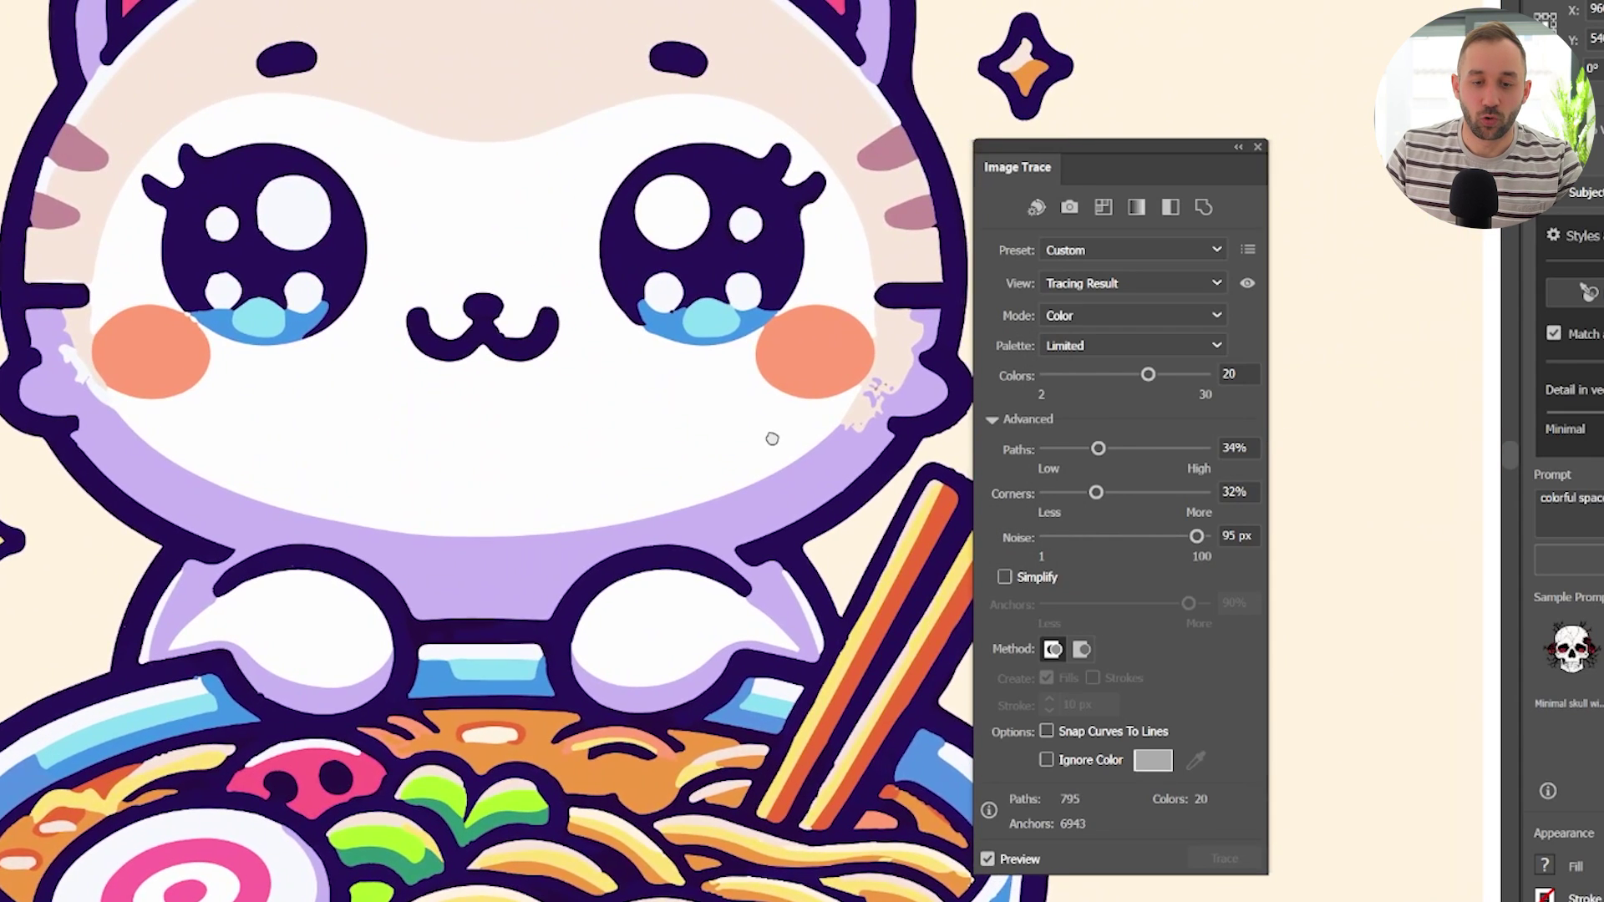
{"action": "scroll", "coordinate": [688, 360], "scroll_direction": "down", "scroll_amount": 3}
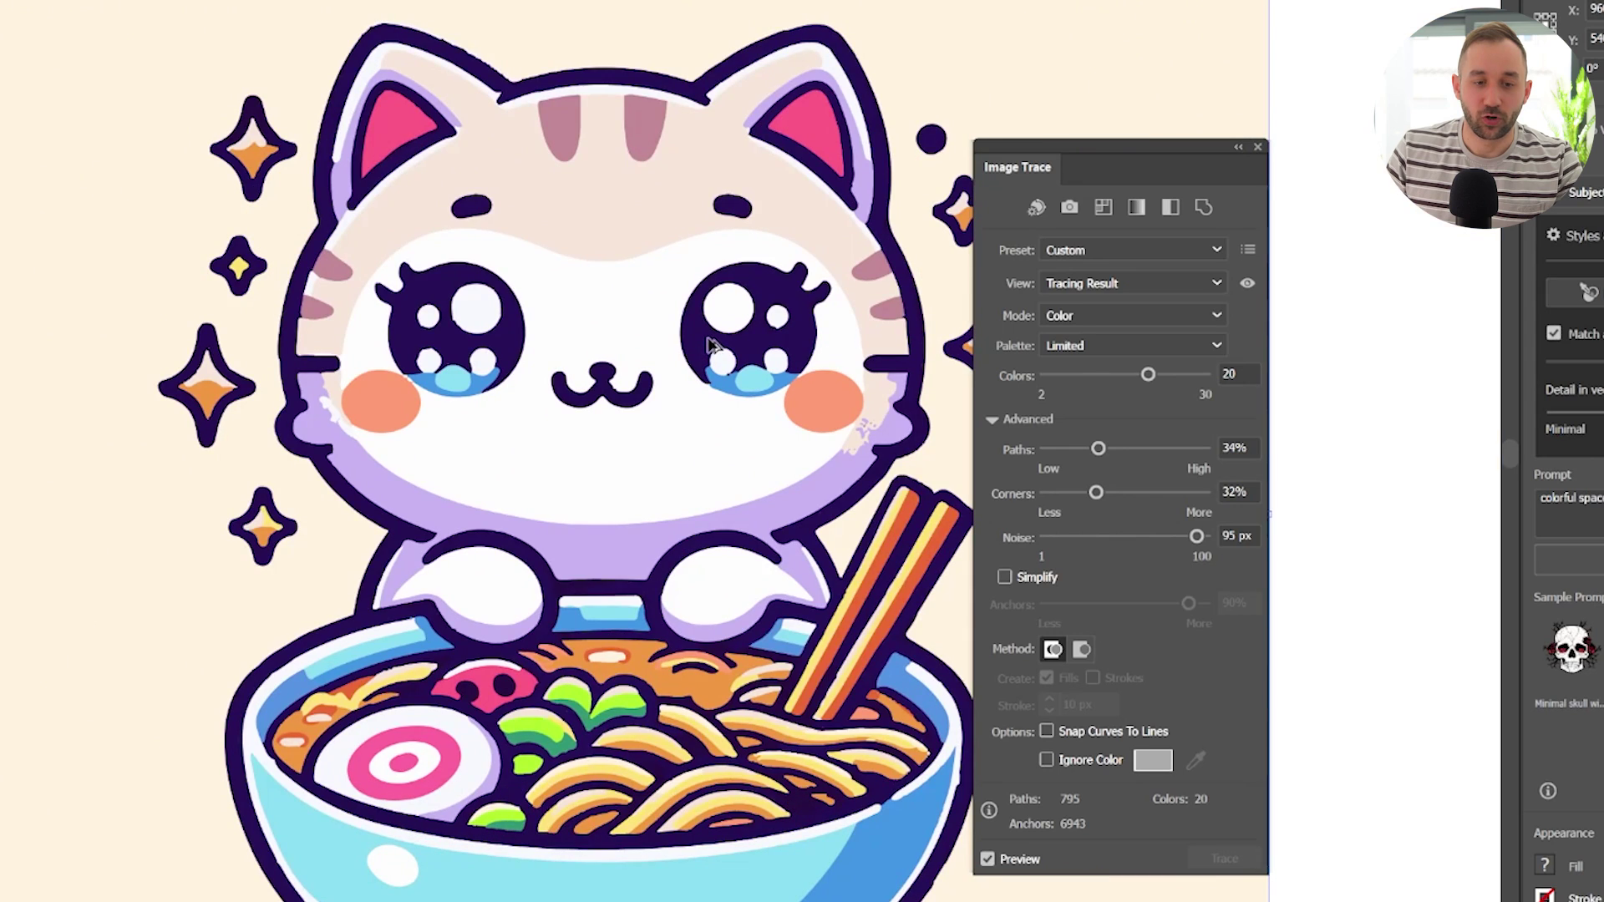
{"action": "scroll", "coordinate": [612, 359], "scroll_direction": "up", "scroll_amount": 2}
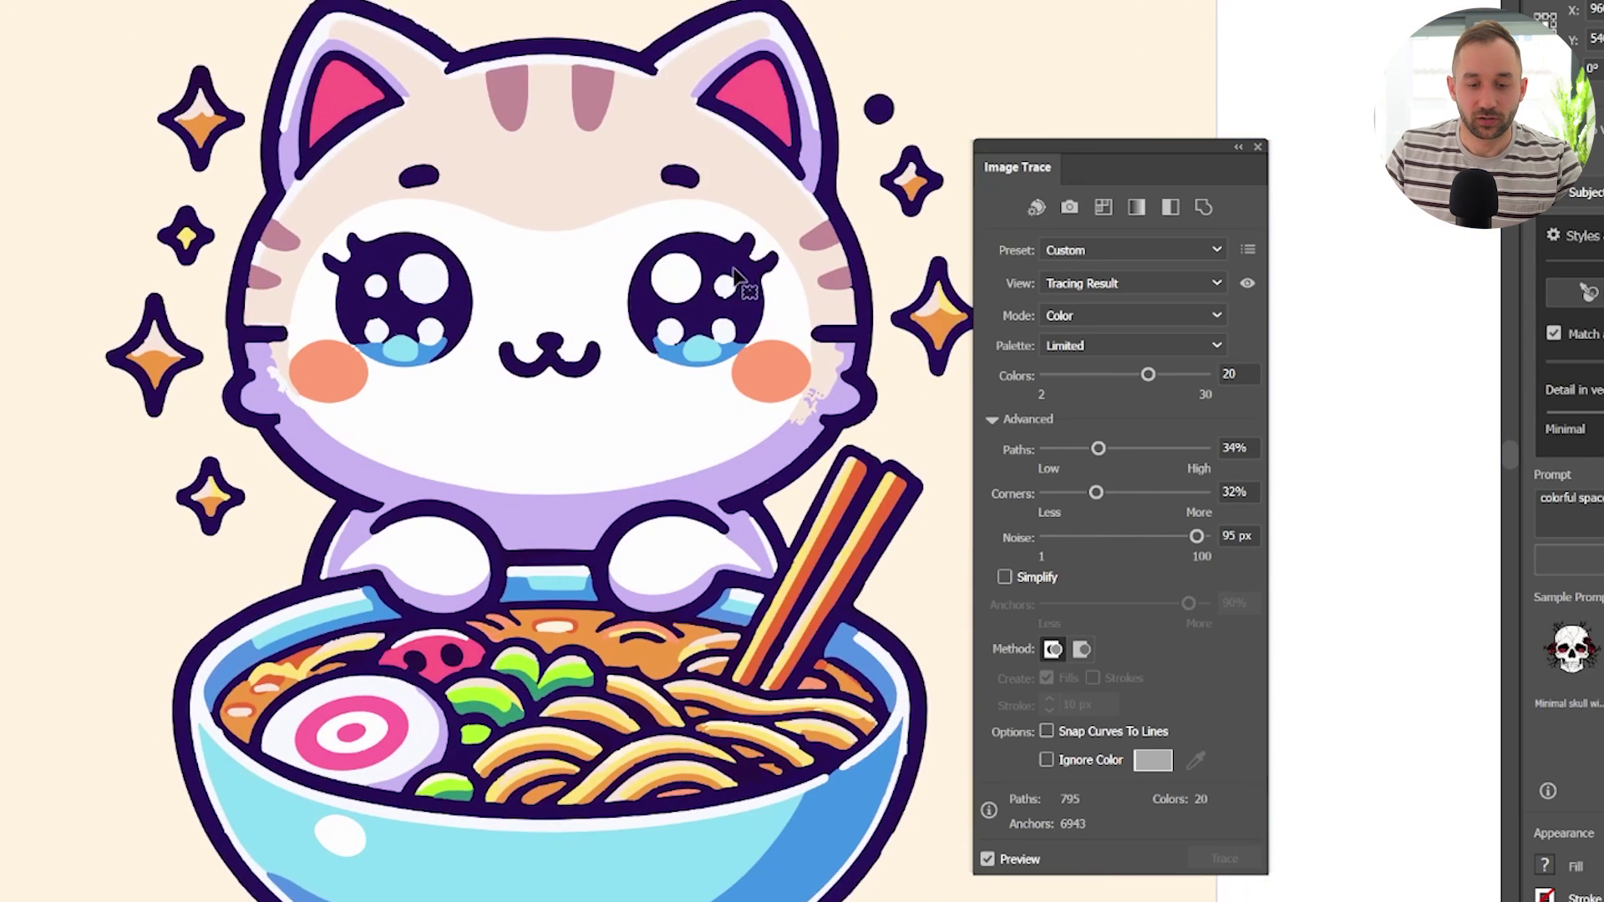
Try Noise values of 48 px and 68 px for the trace, checking the small highlights in the eyes
{"action": "left_click", "coordinate": [1120, 537]}
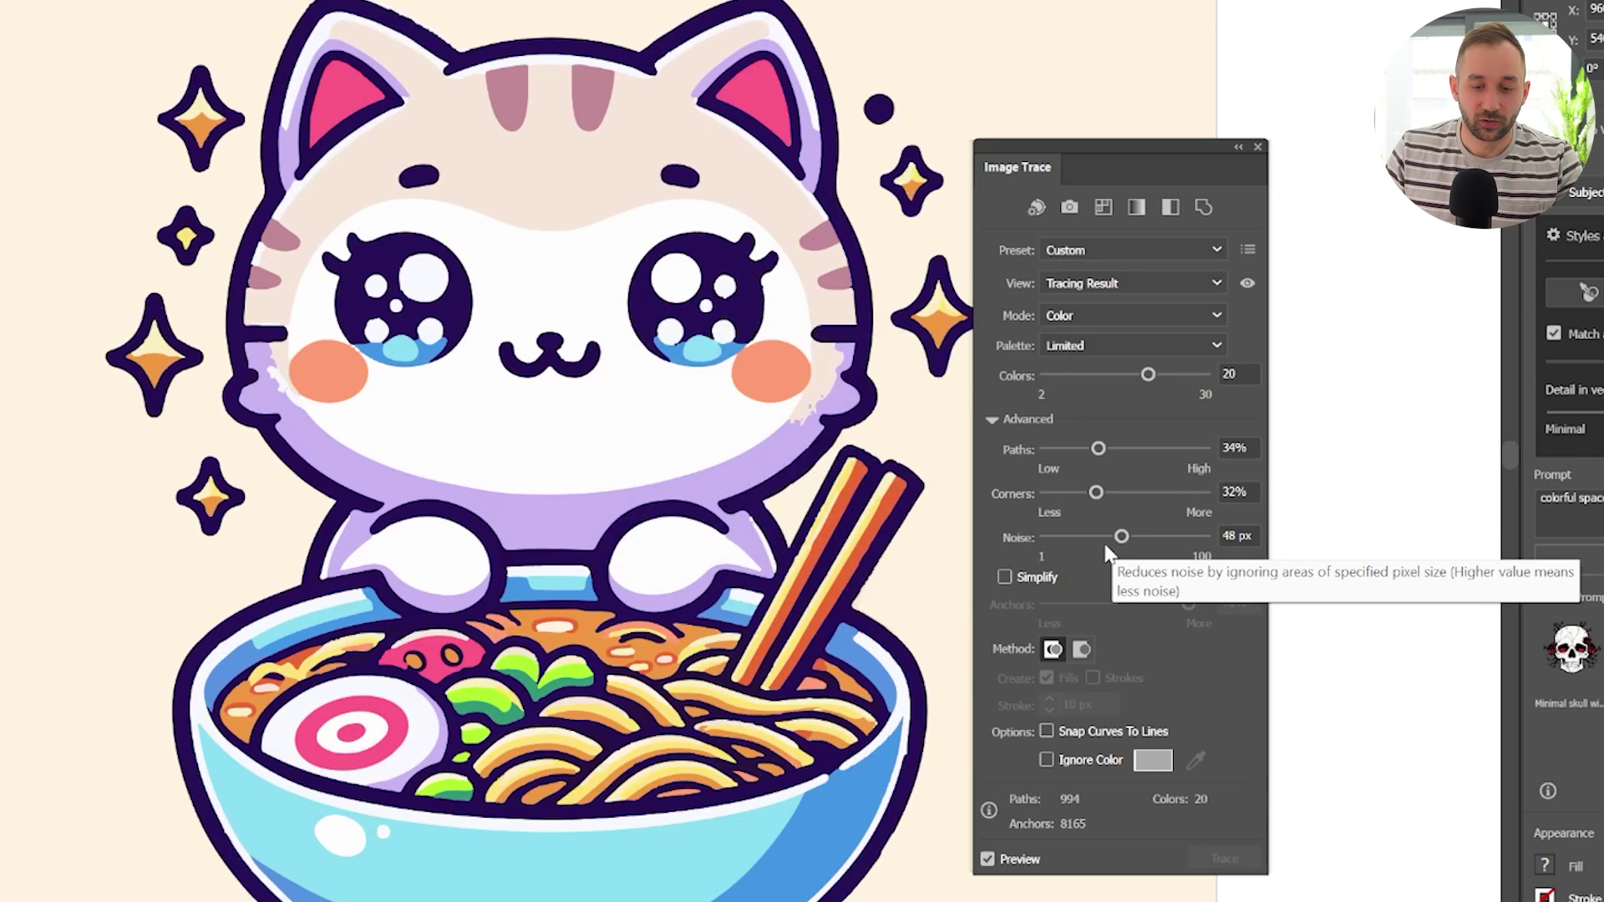
{"action": "scroll", "coordinate": [694, 297], "scroll_direction": "up", "scroll_amount": 5}
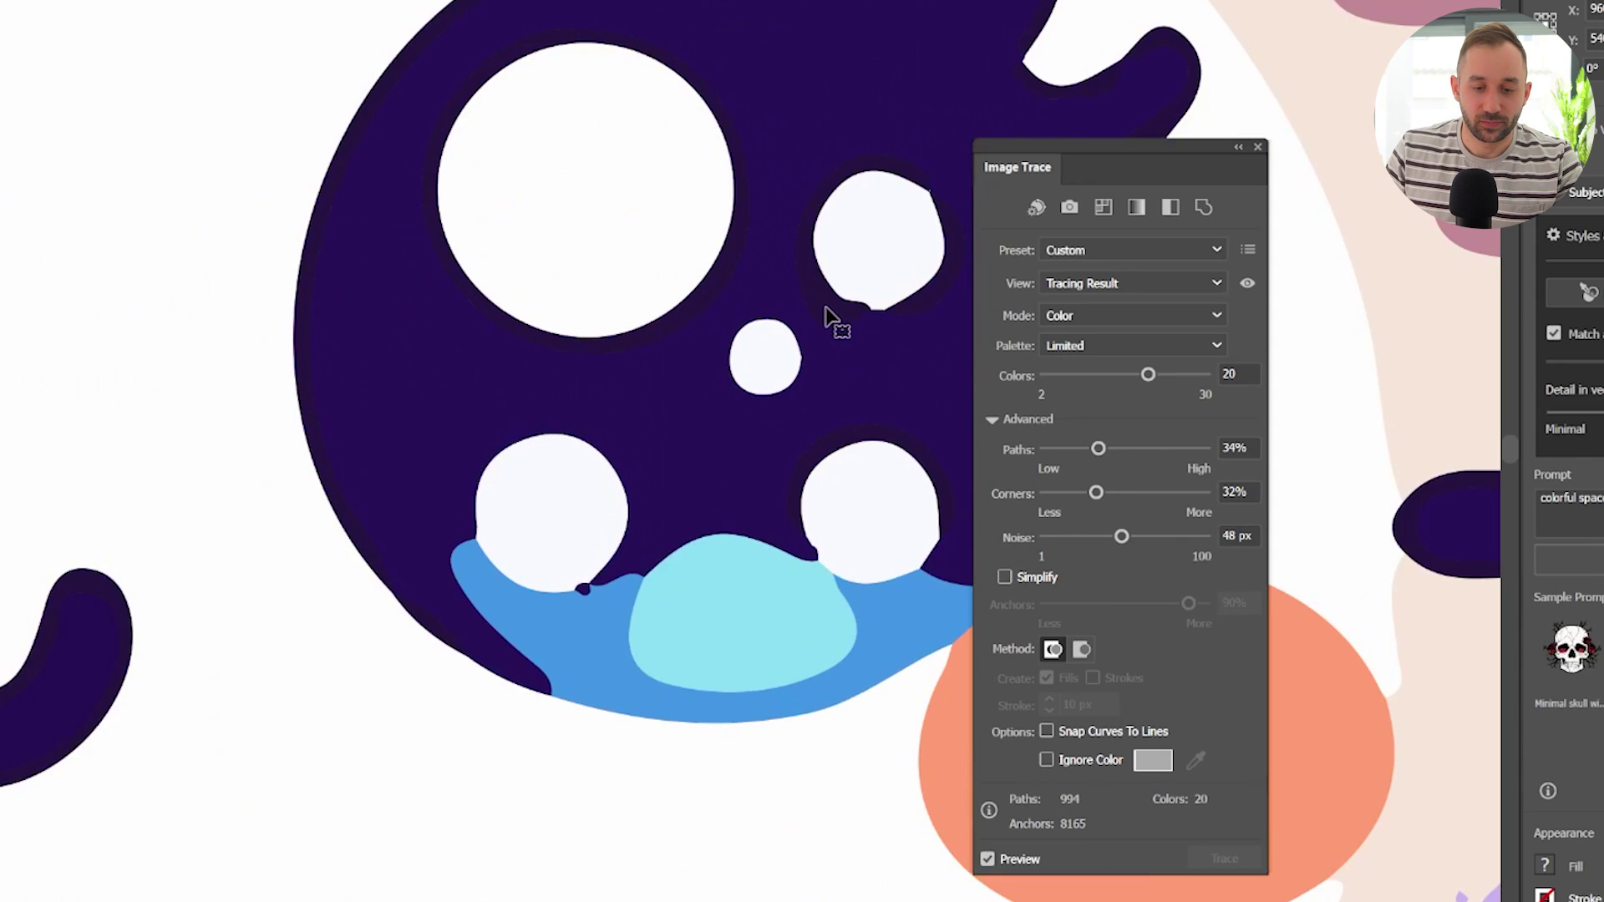
{"action": "key", "text": "ctrl+0"}
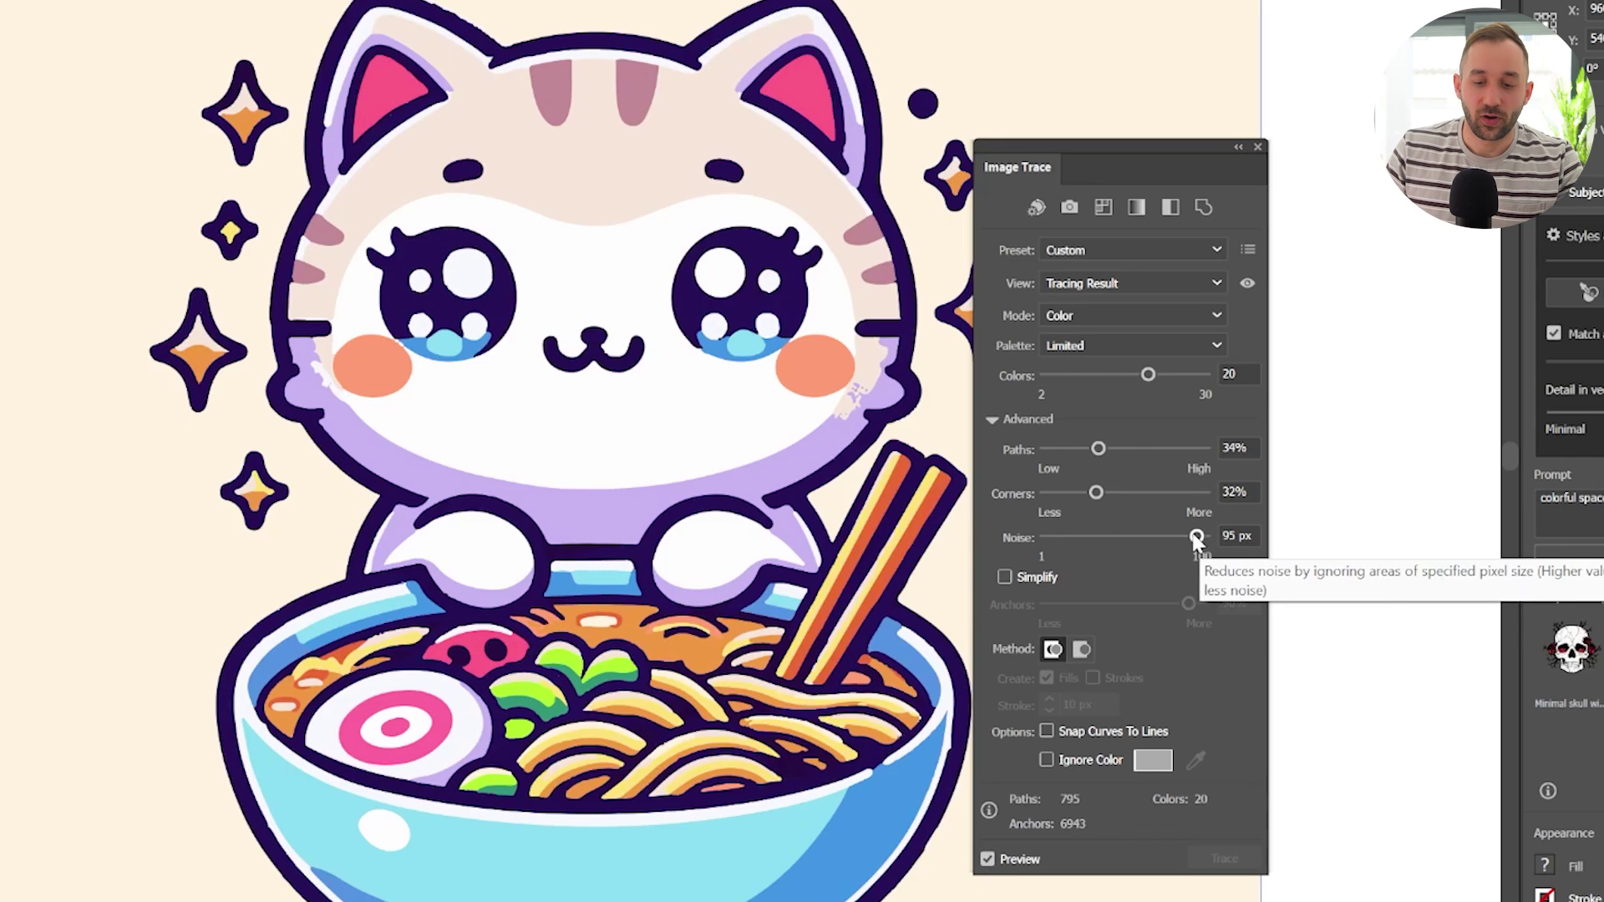
{"action": "left_click", "coordinate": [1158, 536]}
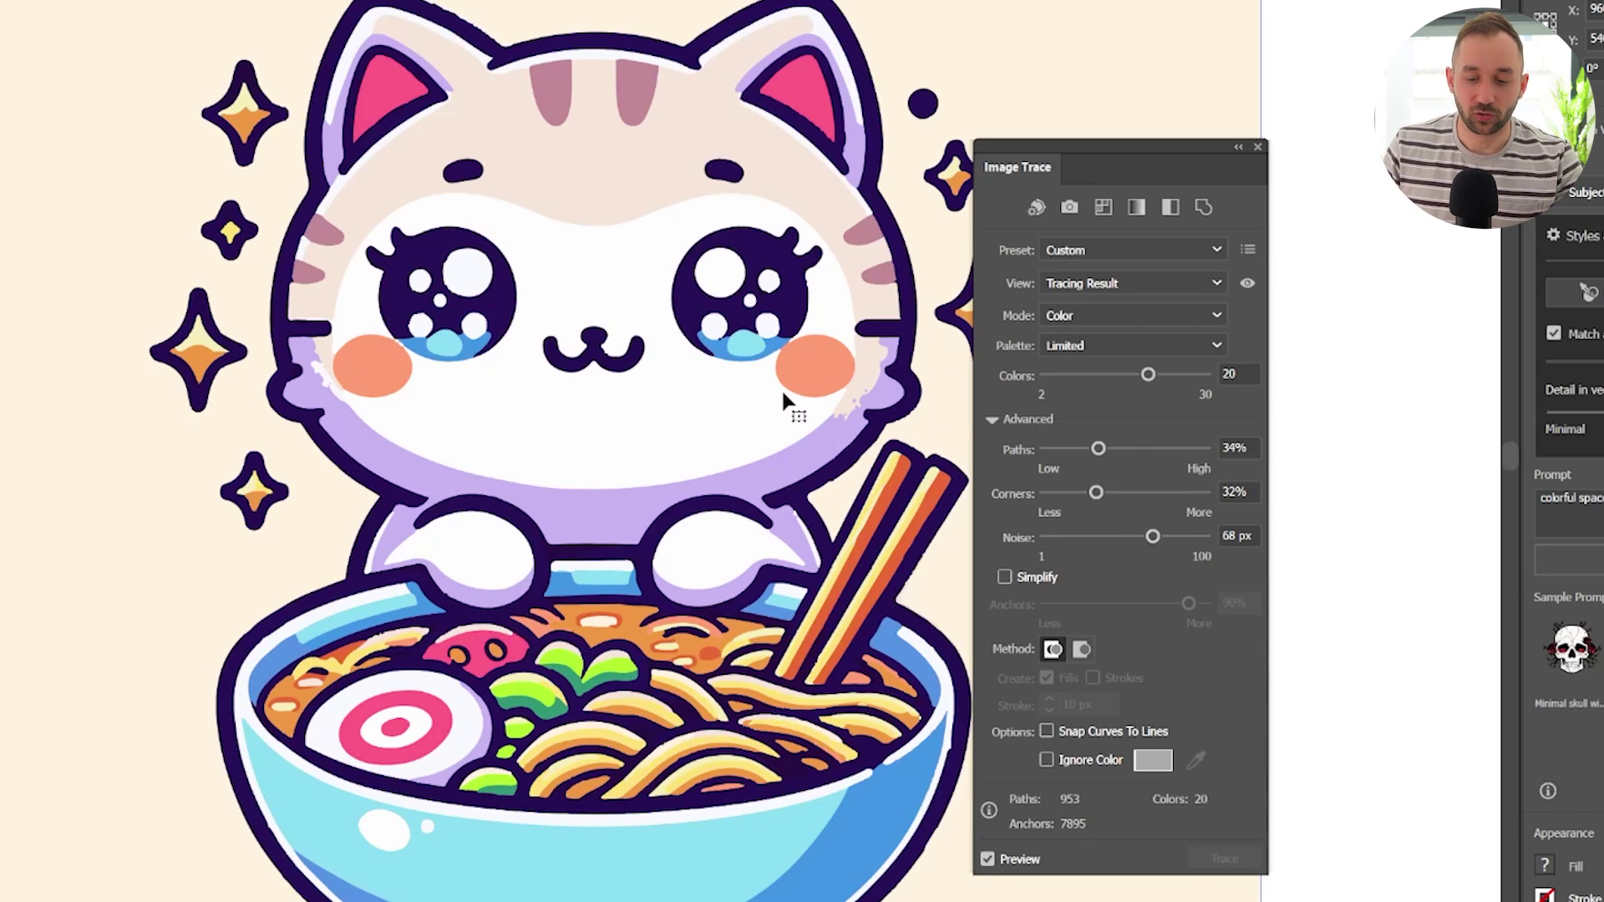
Turn on Simplify for the trace and try Anchors values of 0% and 18%, checking the shapes up close
{"action": "left_click", "coordinate": [1024, 583]}
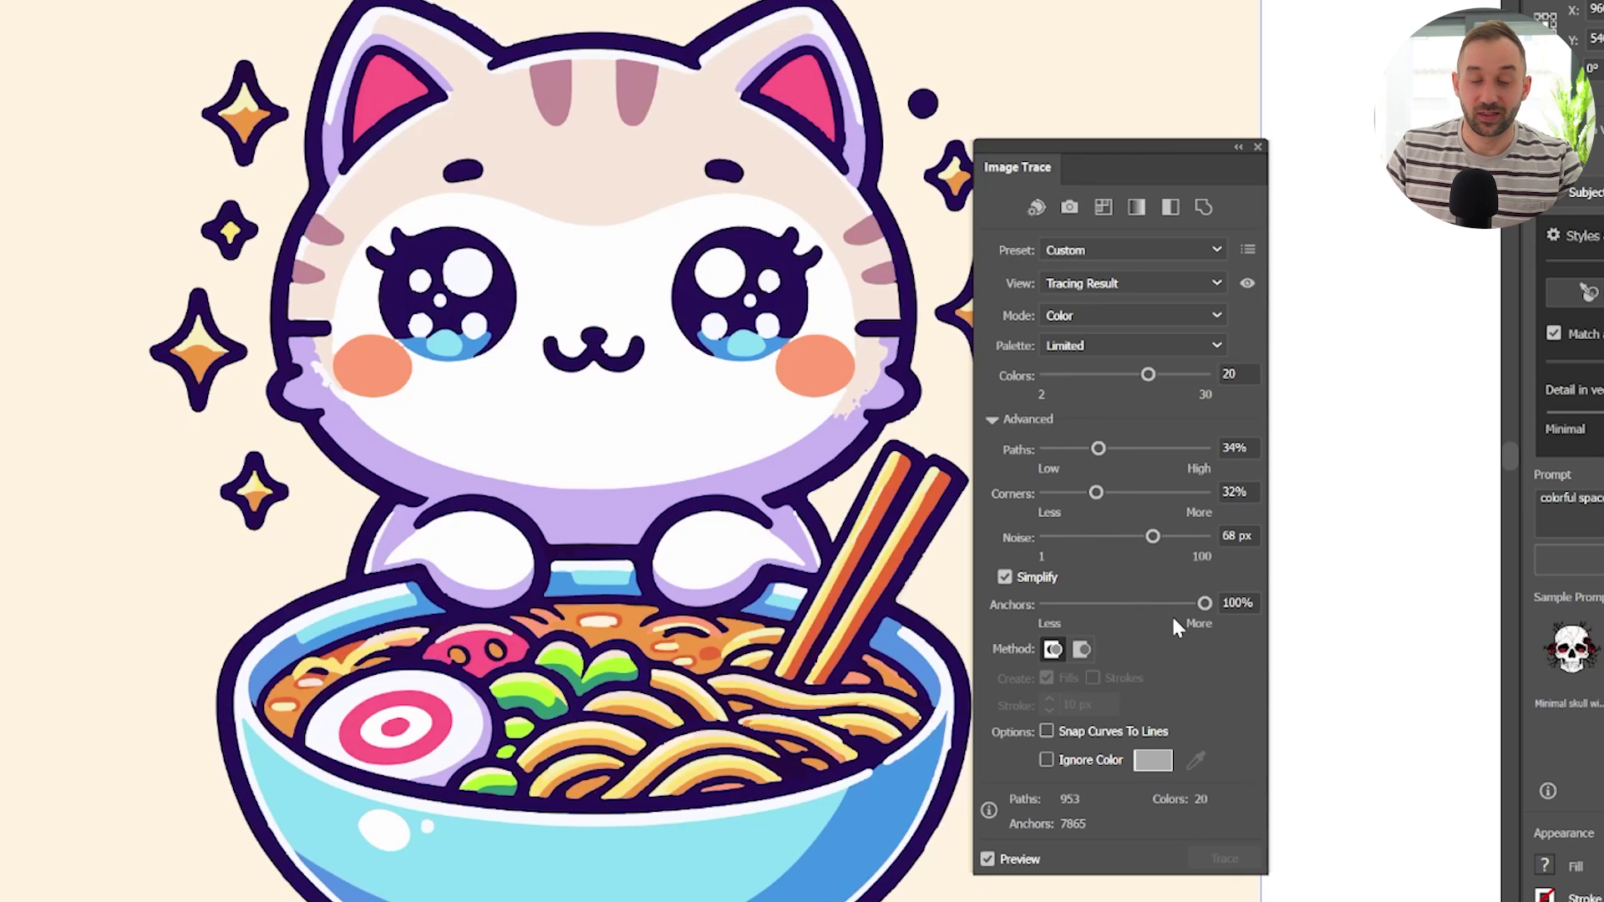
{"action": "left_click_drag", "start_coordinate": [1205, 605], "coordinate": [1046, 607]}
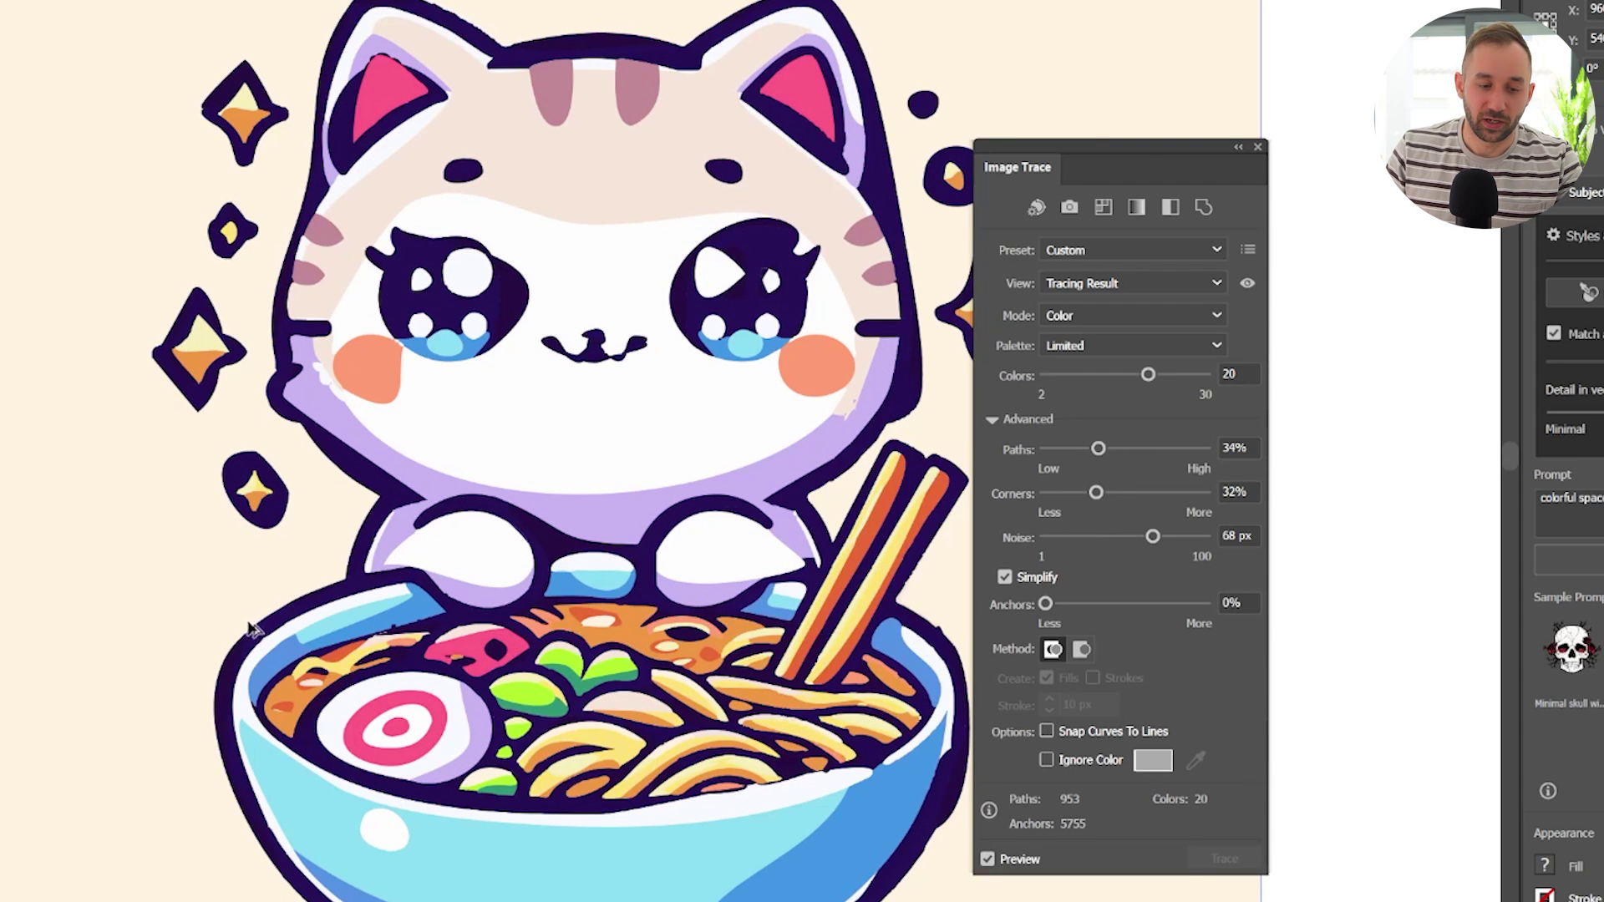
{"action": "scroll", "coordinate": [248, 625], "scroll_direction": "up", "scroll_amount": 3}
{"action": "scroll", "coordinate": [211, 177], "scroll_direction": "up", "scroll_amount": 5}
{"action": "scroll", "coordinate": [594, 348], "scroll_direction": "down", "scroll_amount": 6}
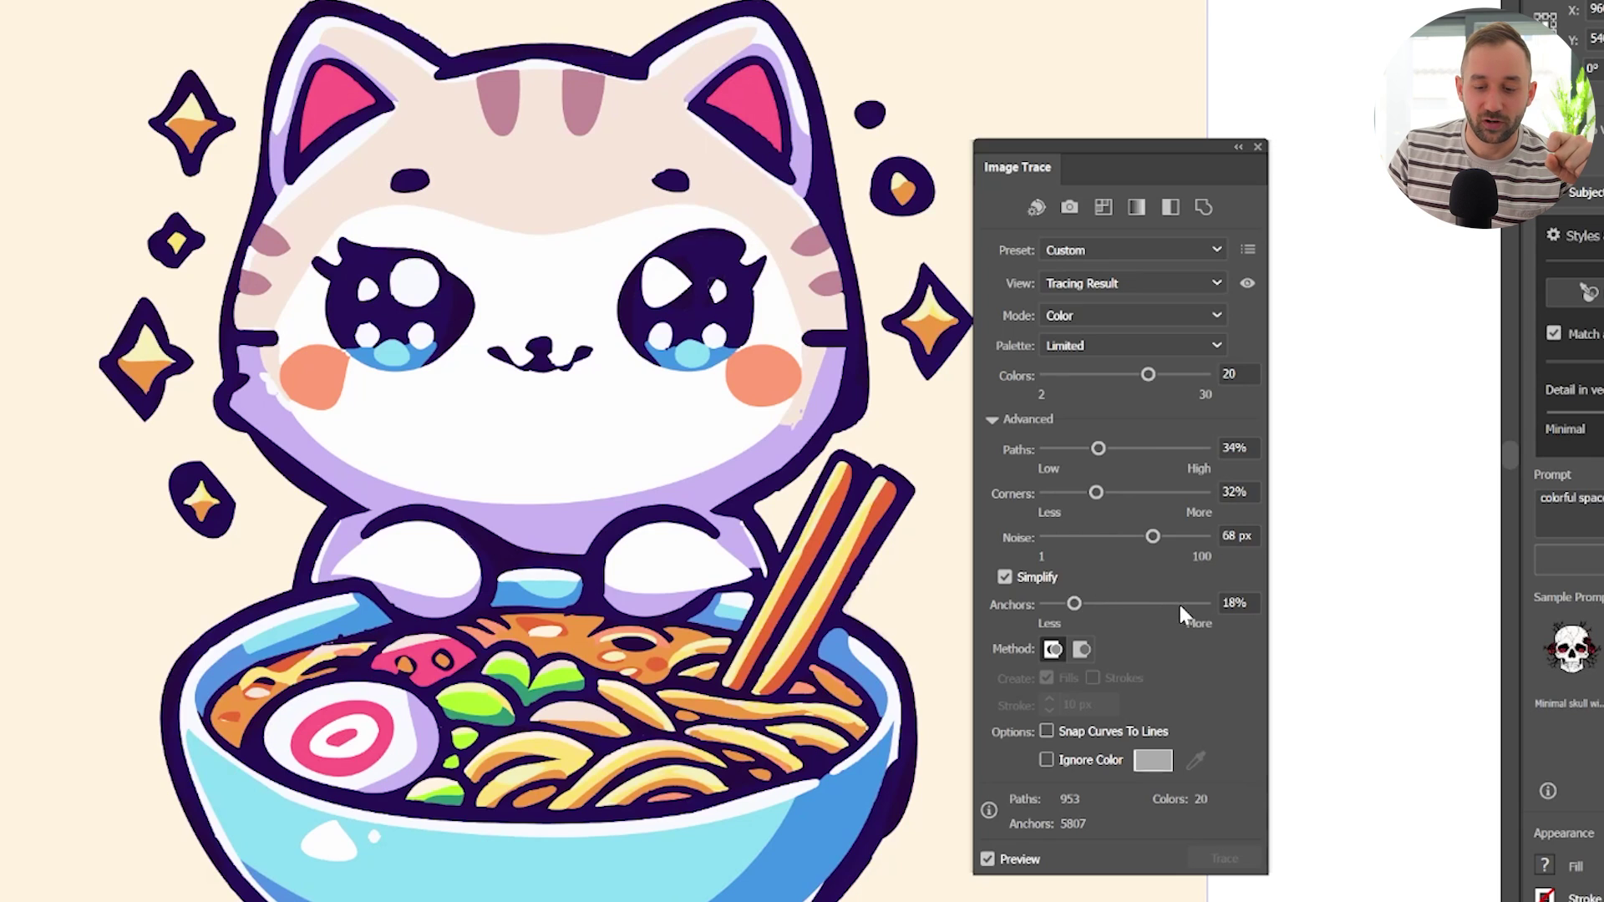
Set the trace's Anchors value to 90% and check the cheek, chopsticks and whole illustration
{"action": "left_click", "coordinate": [1185, 604]}
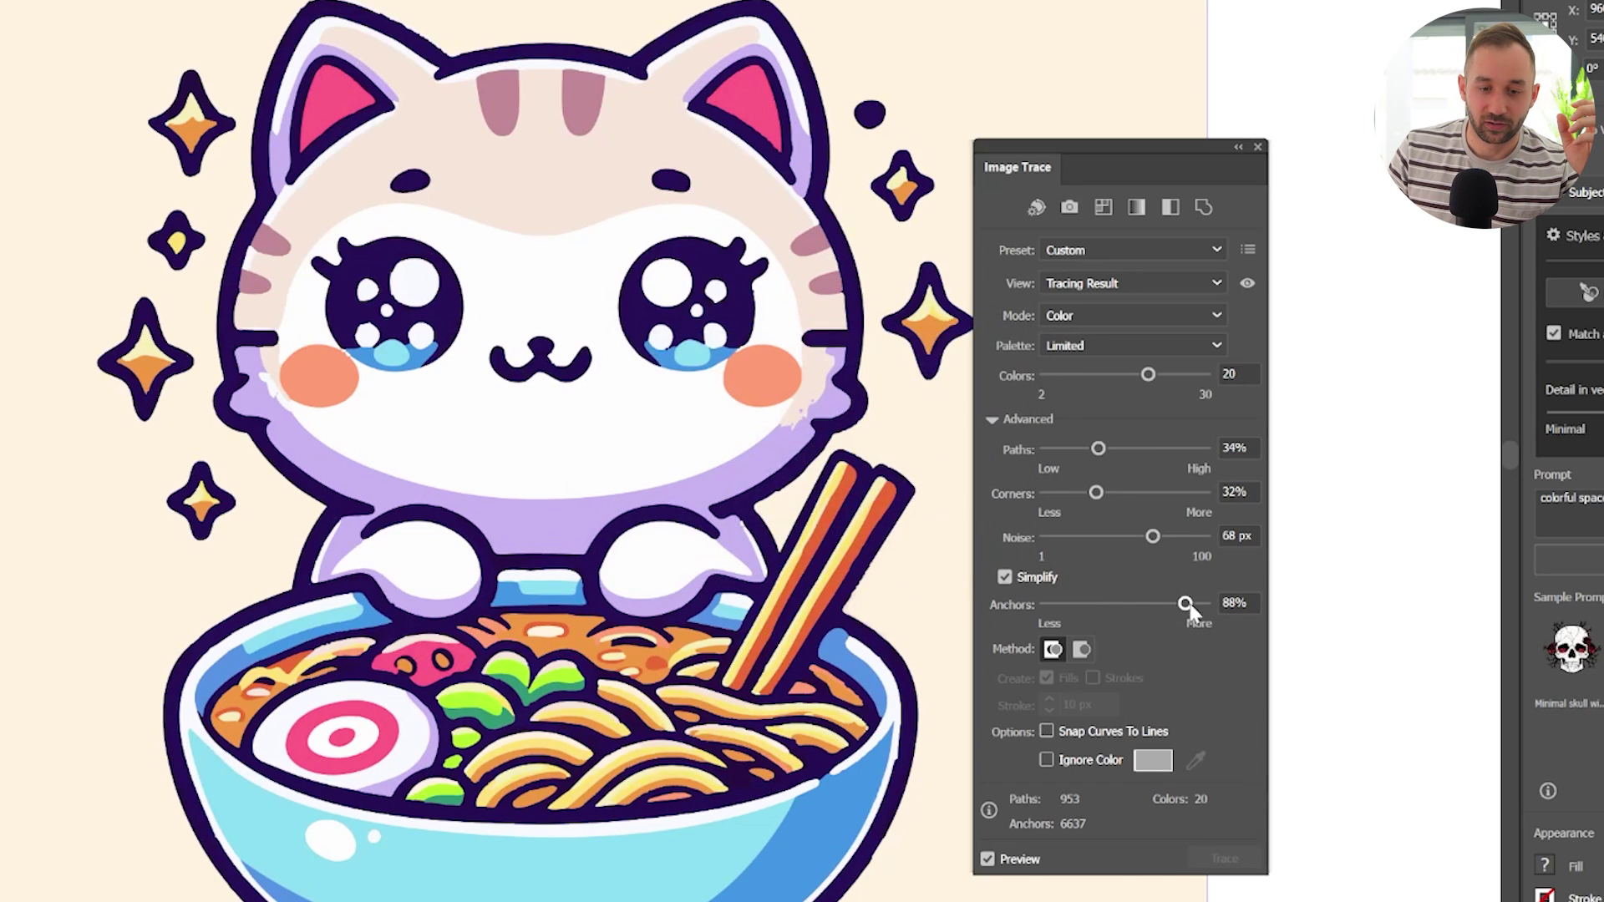
{"action": "left_click", "coordinate": [1189, 604]}
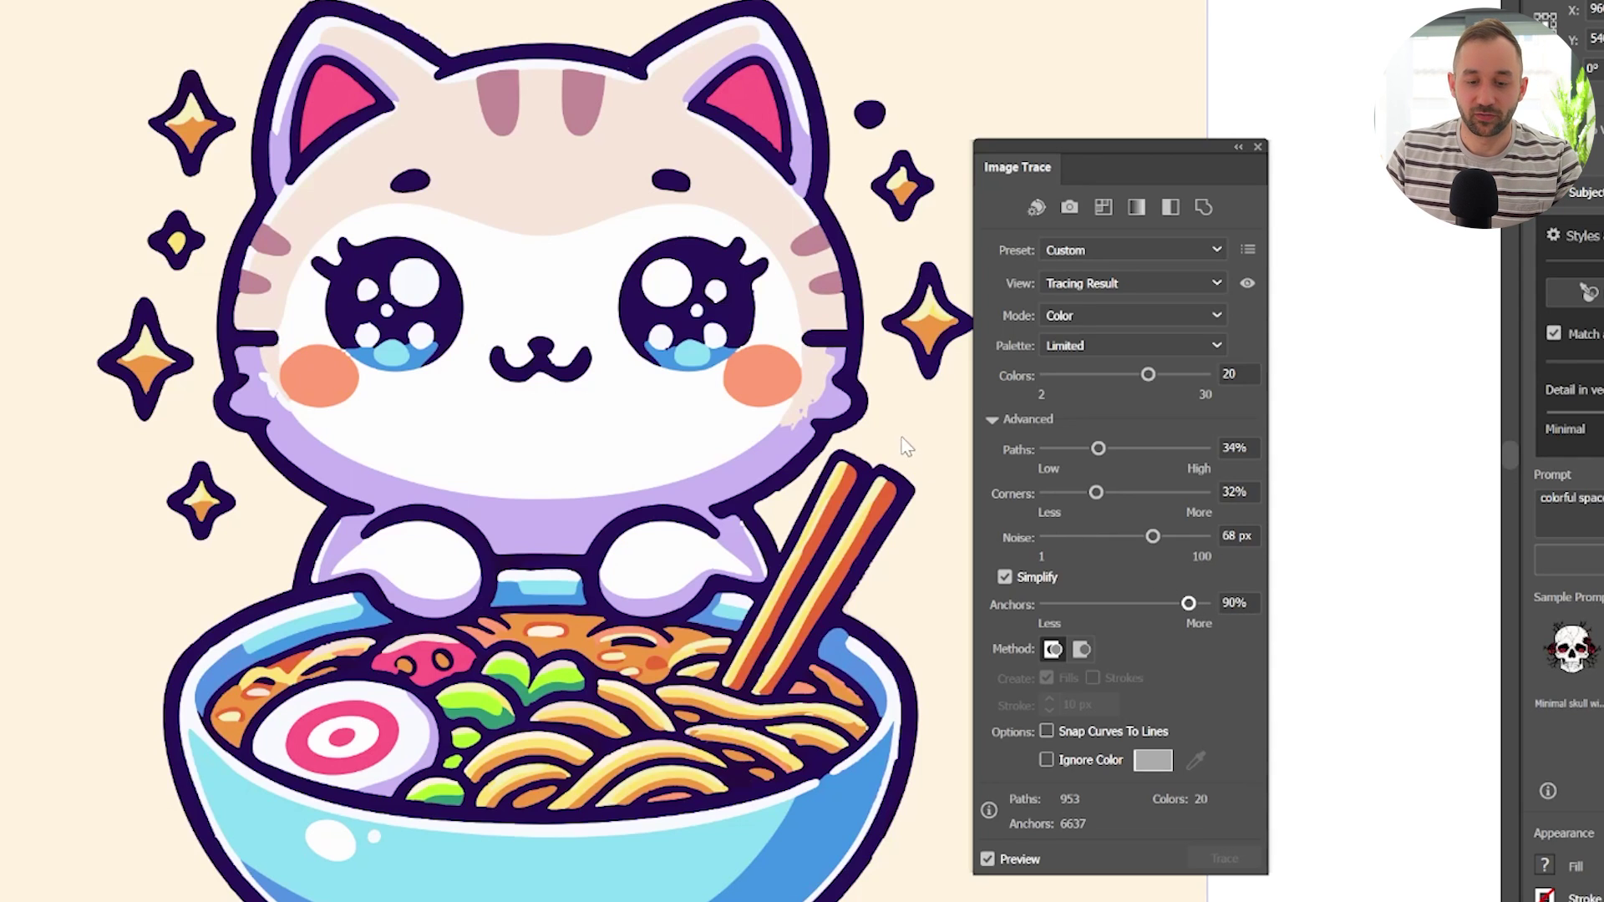
{"action": "scroll", "coordinate": [865, 405], "scroll_direction": "up", "scroll_amount": 5}
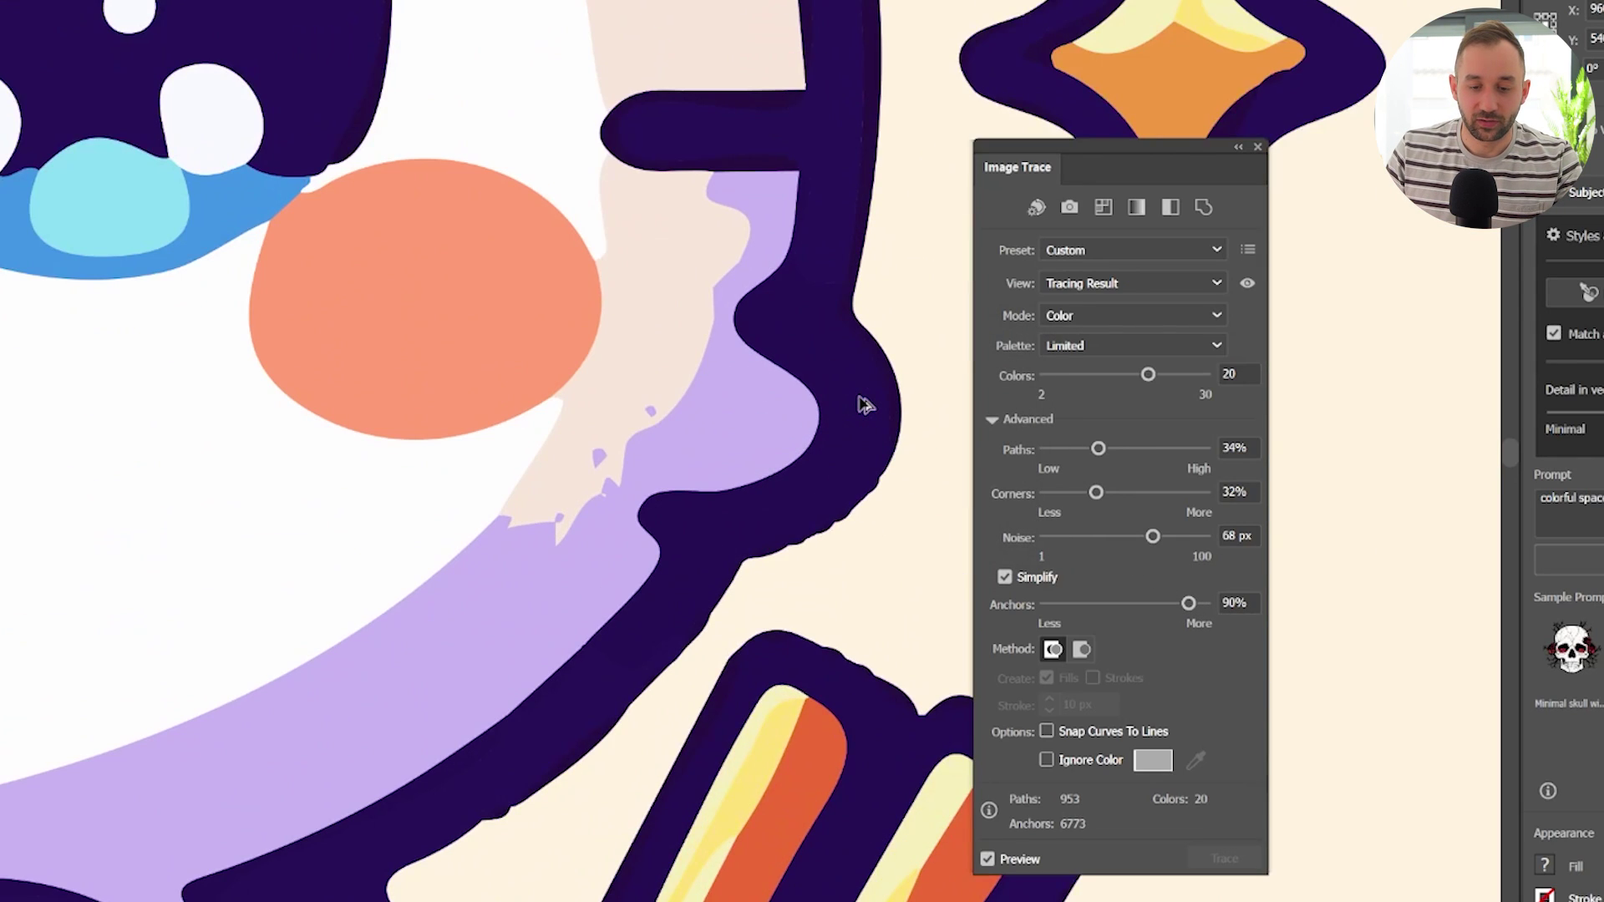
{"action": "left_click_drag", "start_coordinate": [842, 618], "coordinate": [830, 307]}
{"action": "scroll", "coordinate": [829, 306], "scroll_direction": "down", "scroll_amount": 2}
{"action": "left_click_drag", "start_coordinate": [641, 332], "coordinate": [803, 354]}
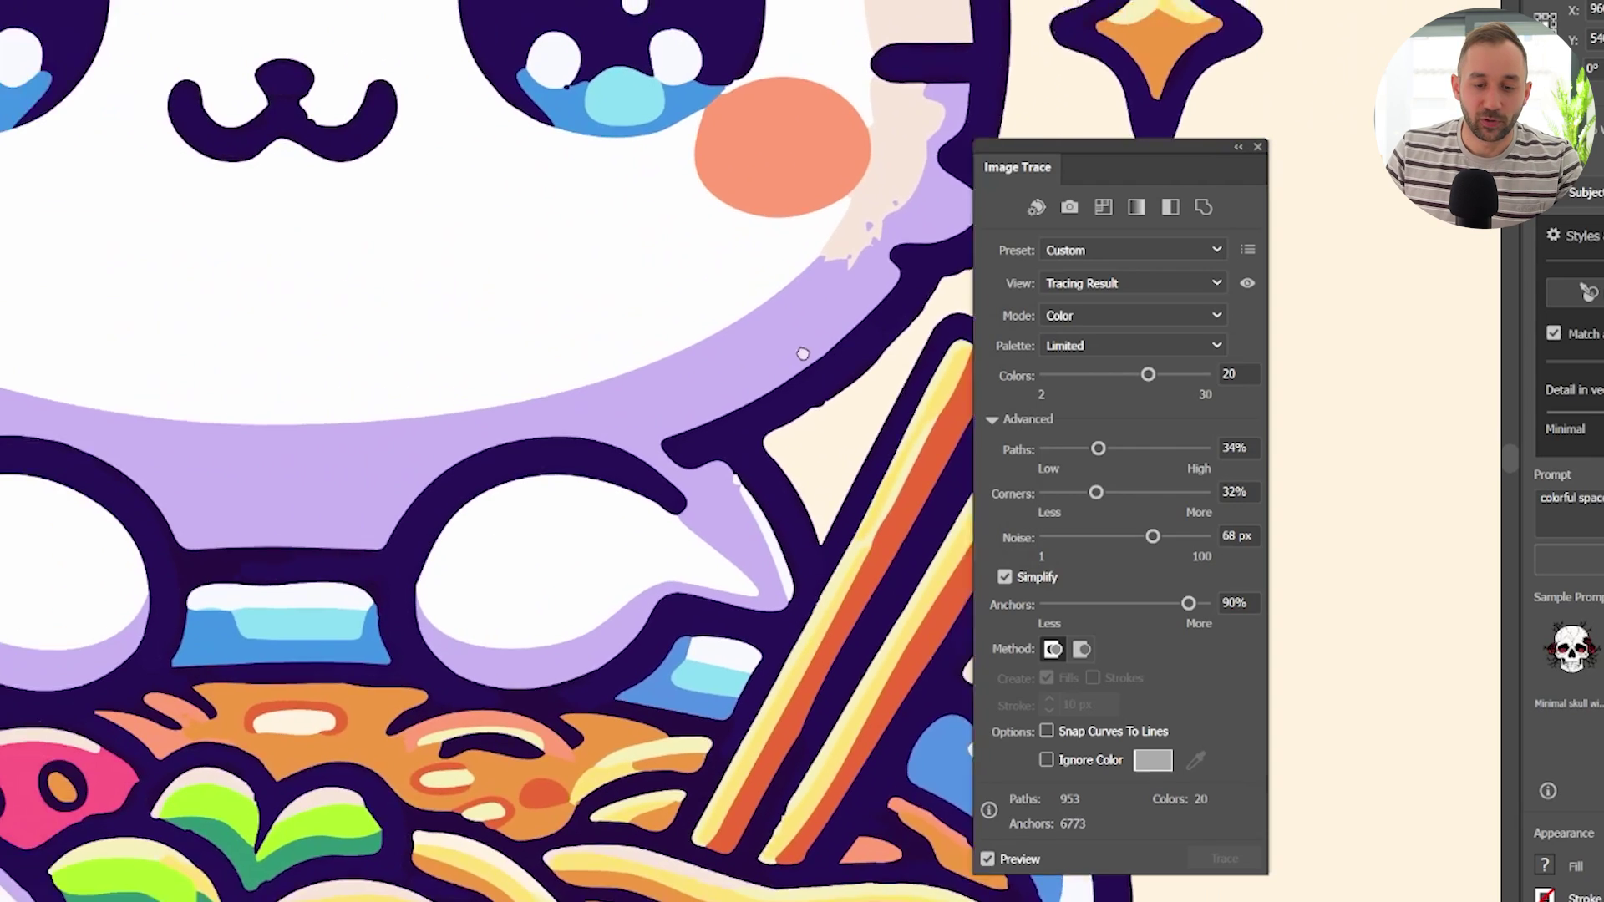
{"action": "scroll", "coordinate": [803, 355], "scroll_direction": "down", "scroll_amount": 6}
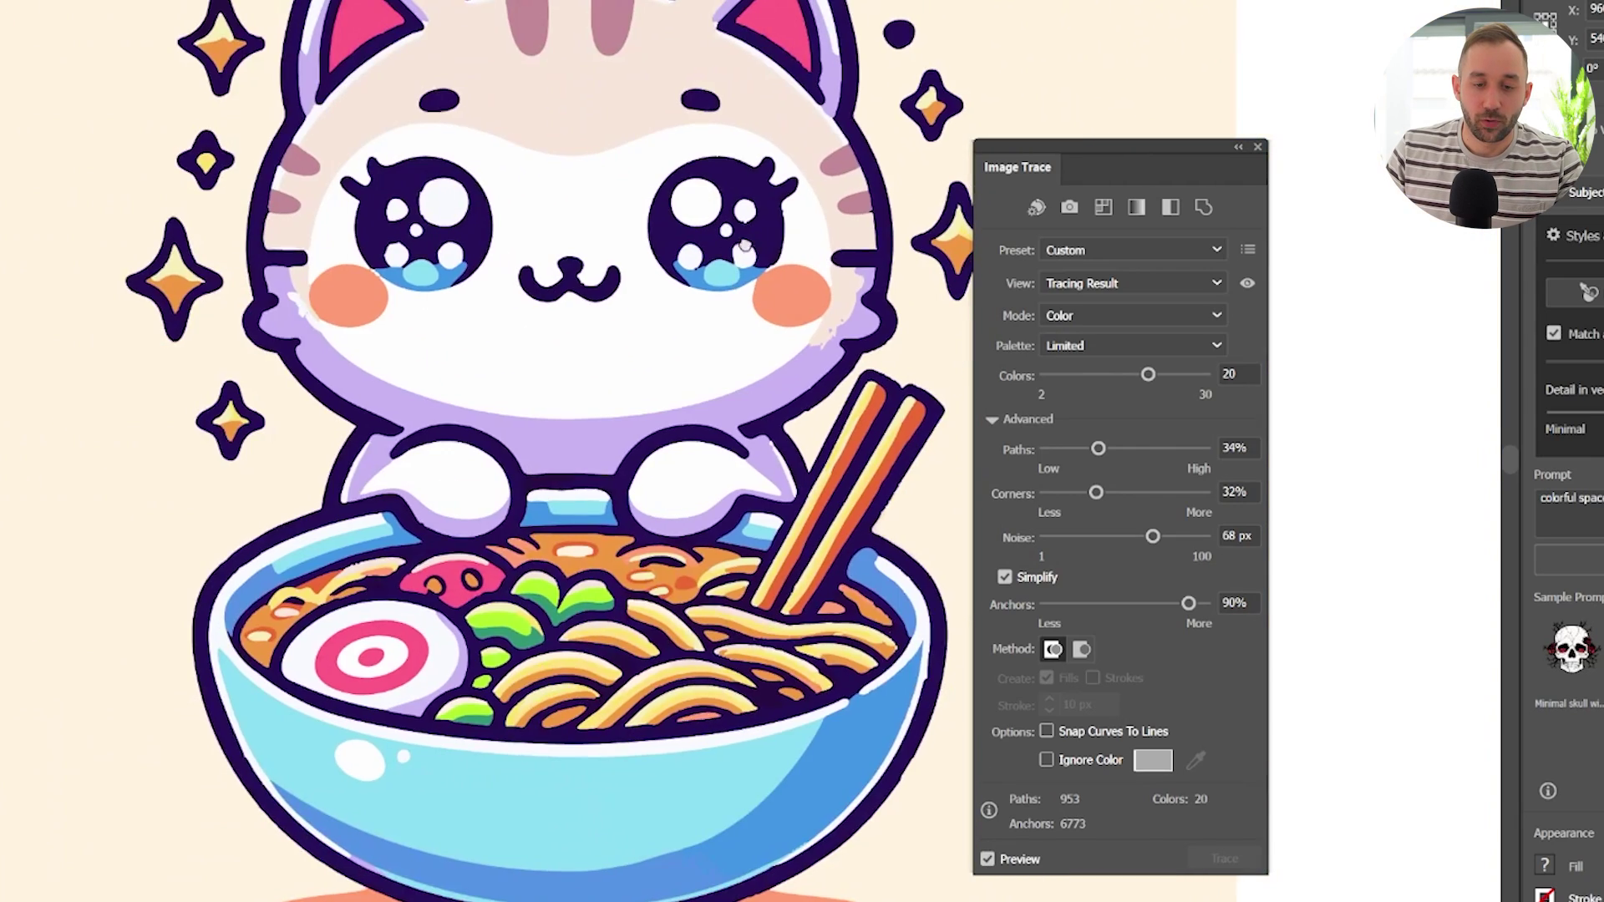
{"action": "scroll", "coordinate": [744, 247], "scroll_direction": "down", "scroll_amount": 3}
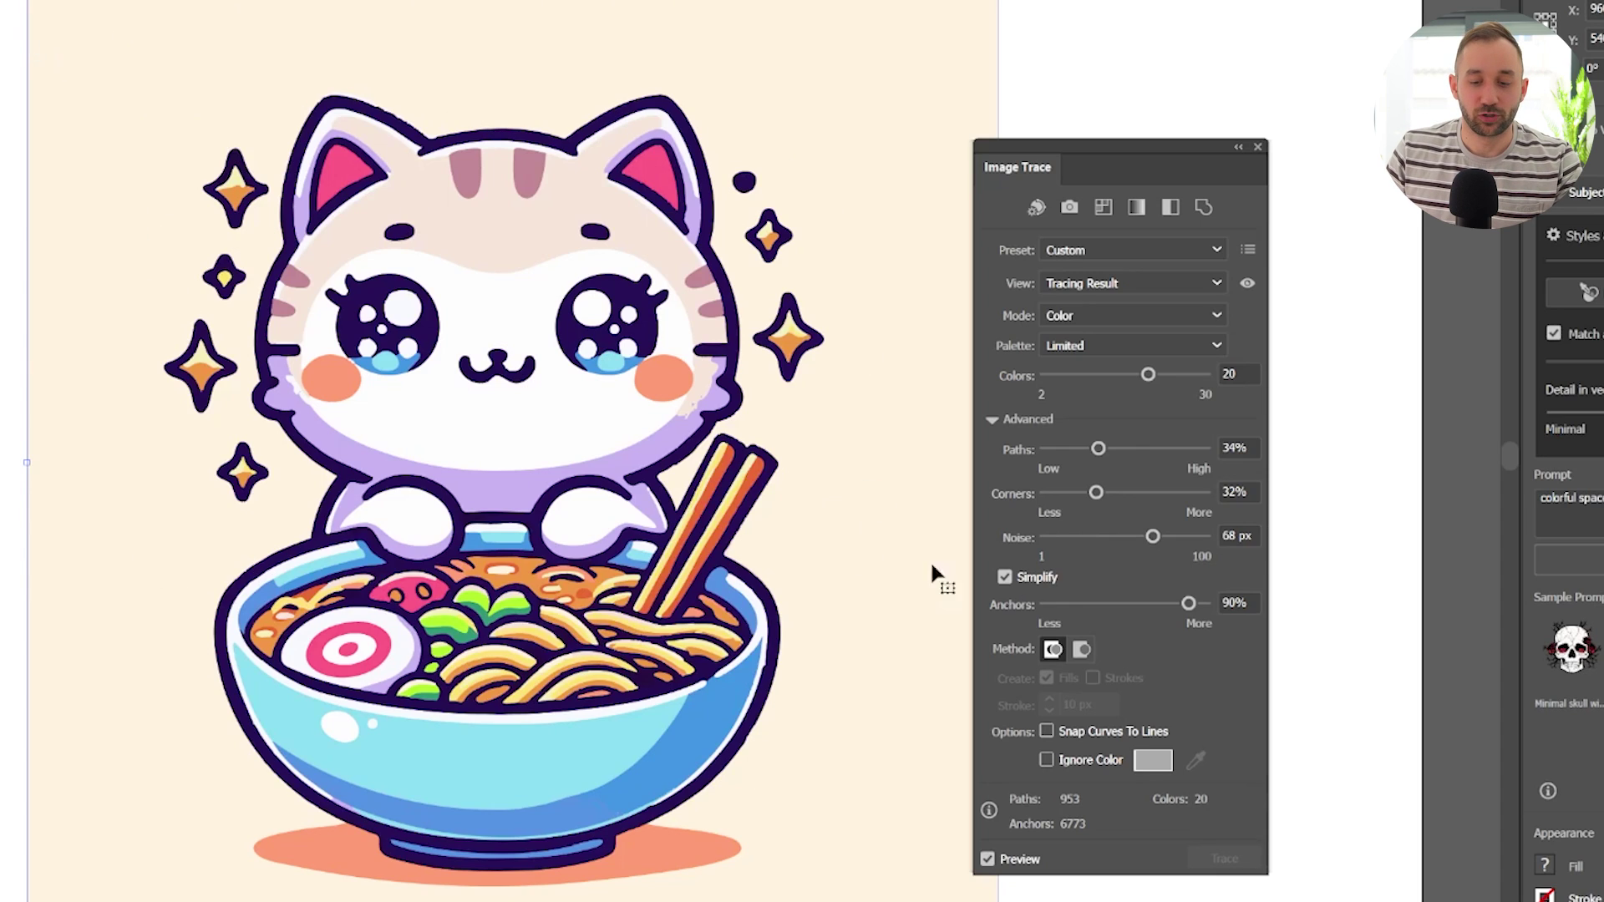
Ignore the cream background color in the trace by sampling it from the artwork, and reposition the artwork slightly on the artboard
{"action": "left_click", "coordinate": [1047, 760]}
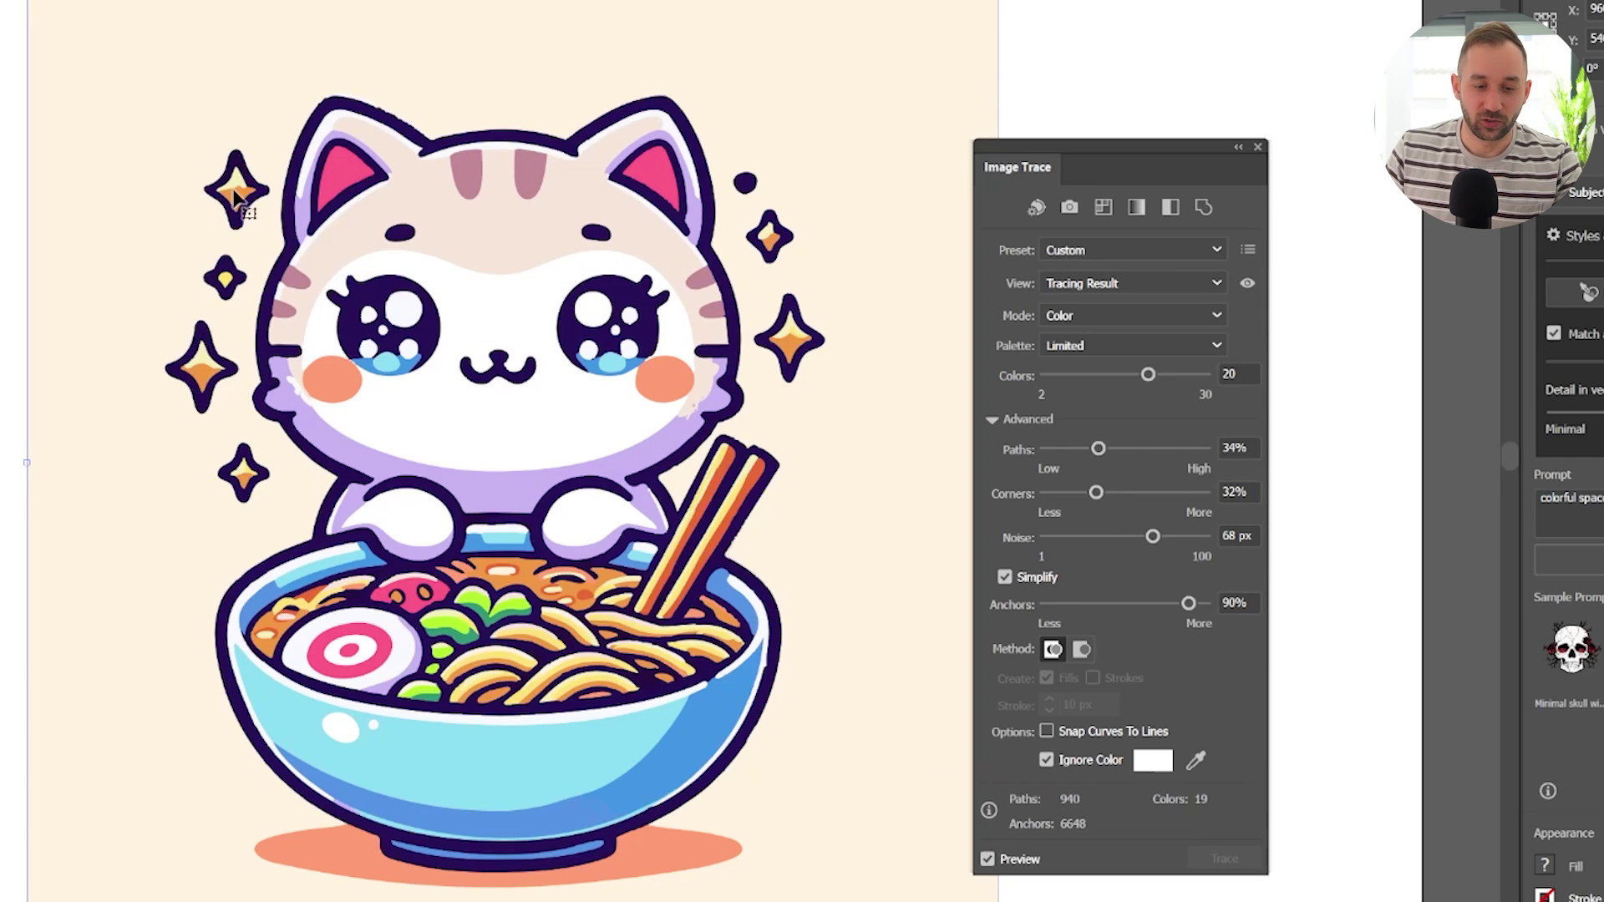
{"action": "left_click", "coordinate": [1194, 764]}
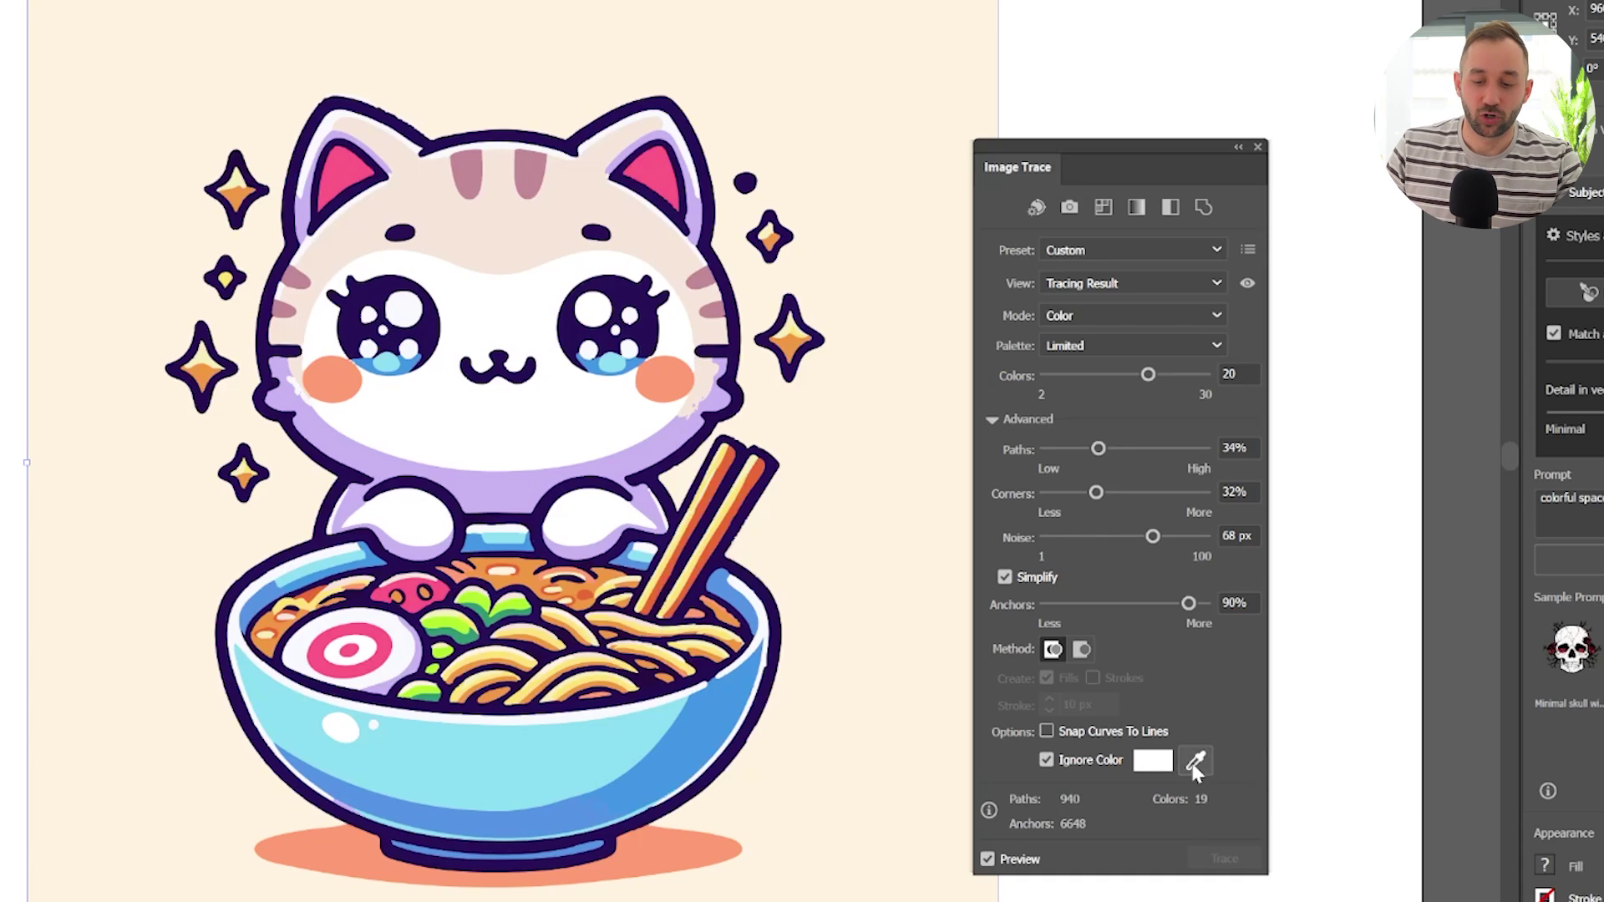
{"action": "left_click", "coordinate": [833, 423]}
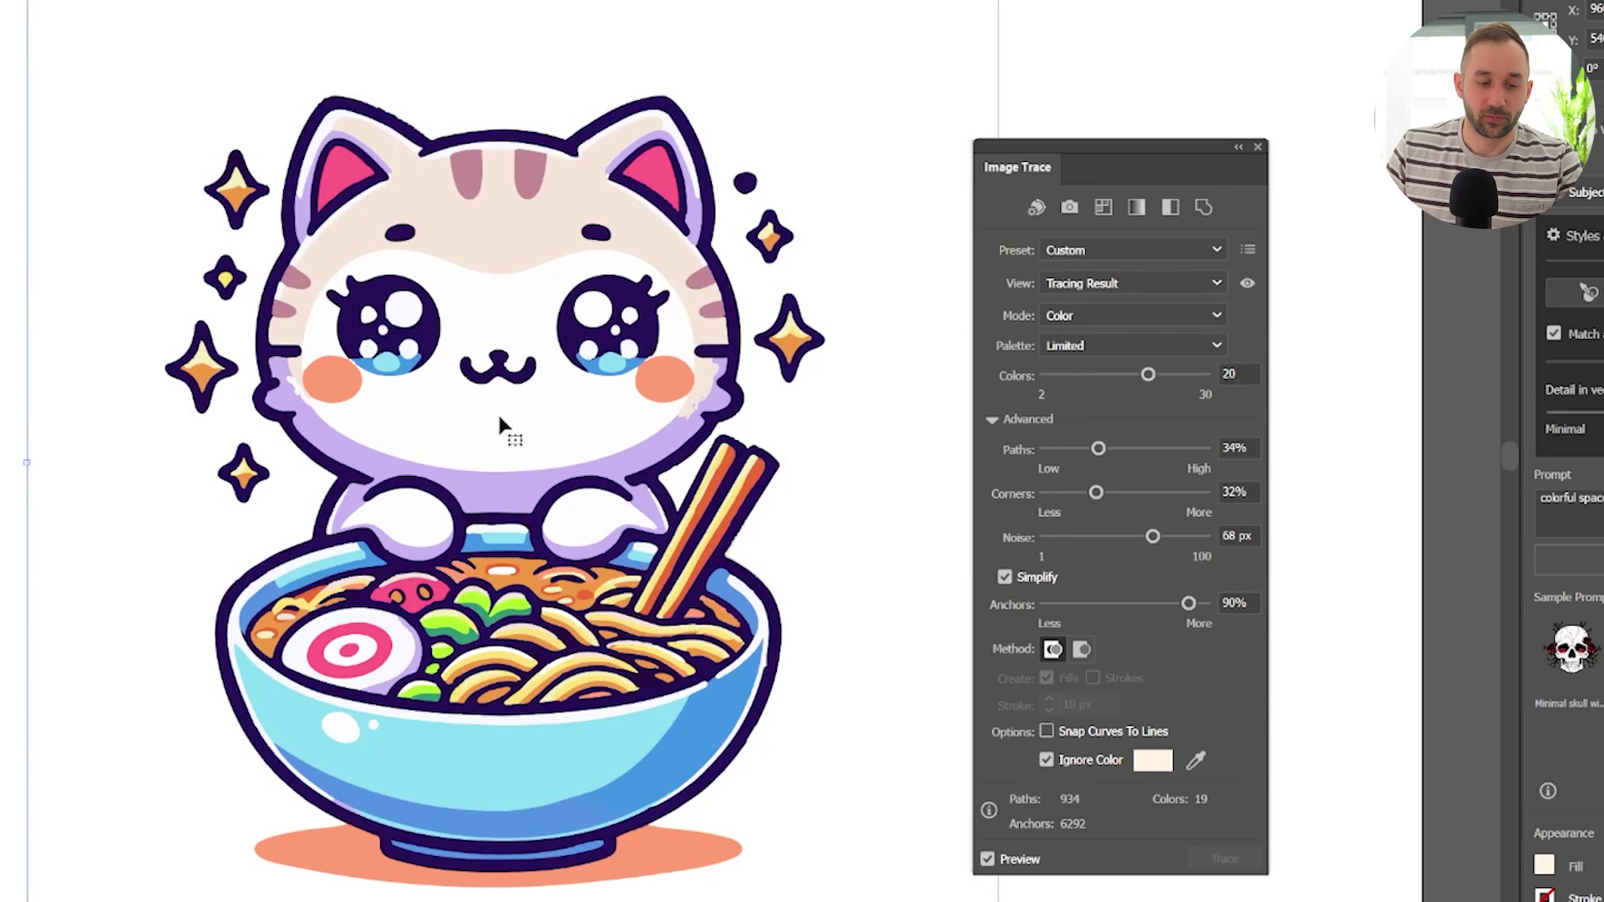
{"action": "scroll", "coordinate": [929, 162], "scroll_direction": "down", "scroll_amount": 2}
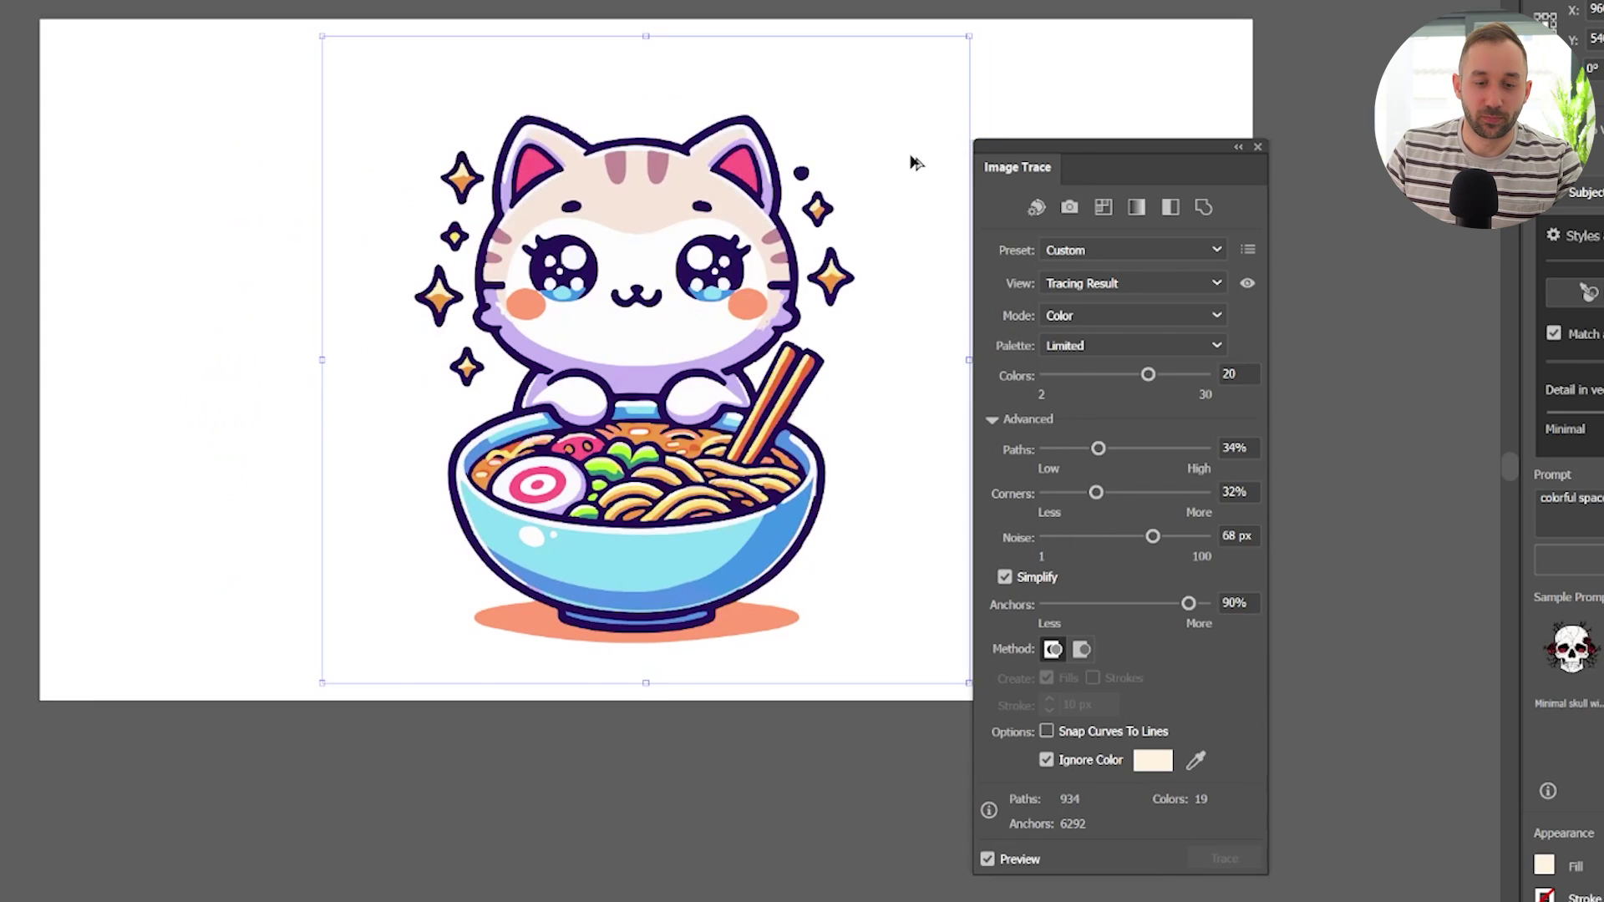
{"action": "mouse_move", "coordinate": [775, 190]}
{"action": "left_mouse_down"}
{"action": "mouse_move", "coordinate": [756, 339]}
{"action": "mouse_move", "coordinate": [585, 725]}
{"action": "mouse_move", "coordinate": [664, 634]}
{"action": "mouse_move", "coordinate": [642, 253]}
{"action": "mouse_move", "coordinate": [655, 289]}
{"action": "left_mouse_up"}
{"action": "scroll", "coordinate": [679, 278], "scroll_direction": "up", "scroll_amount": 2}
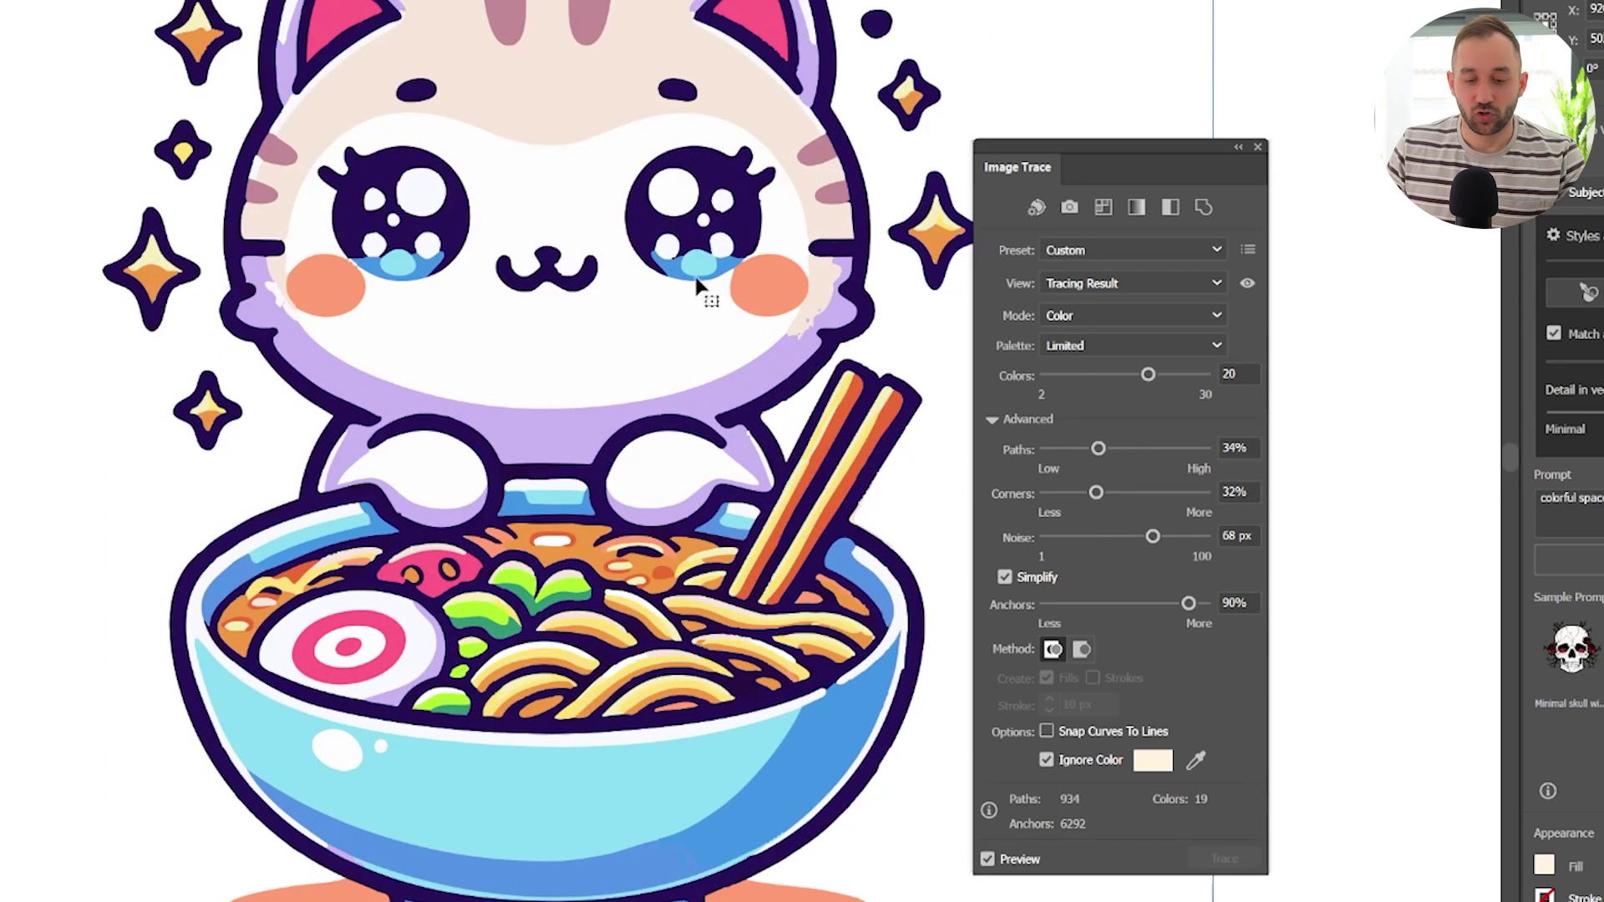
Set the trace's Noise to 45 px, Corners to 50% and Paths to 45%
{"action": "scroll", "coordinate": [760, 349], "scroll_direction": "down", "scroll_amount": 3}
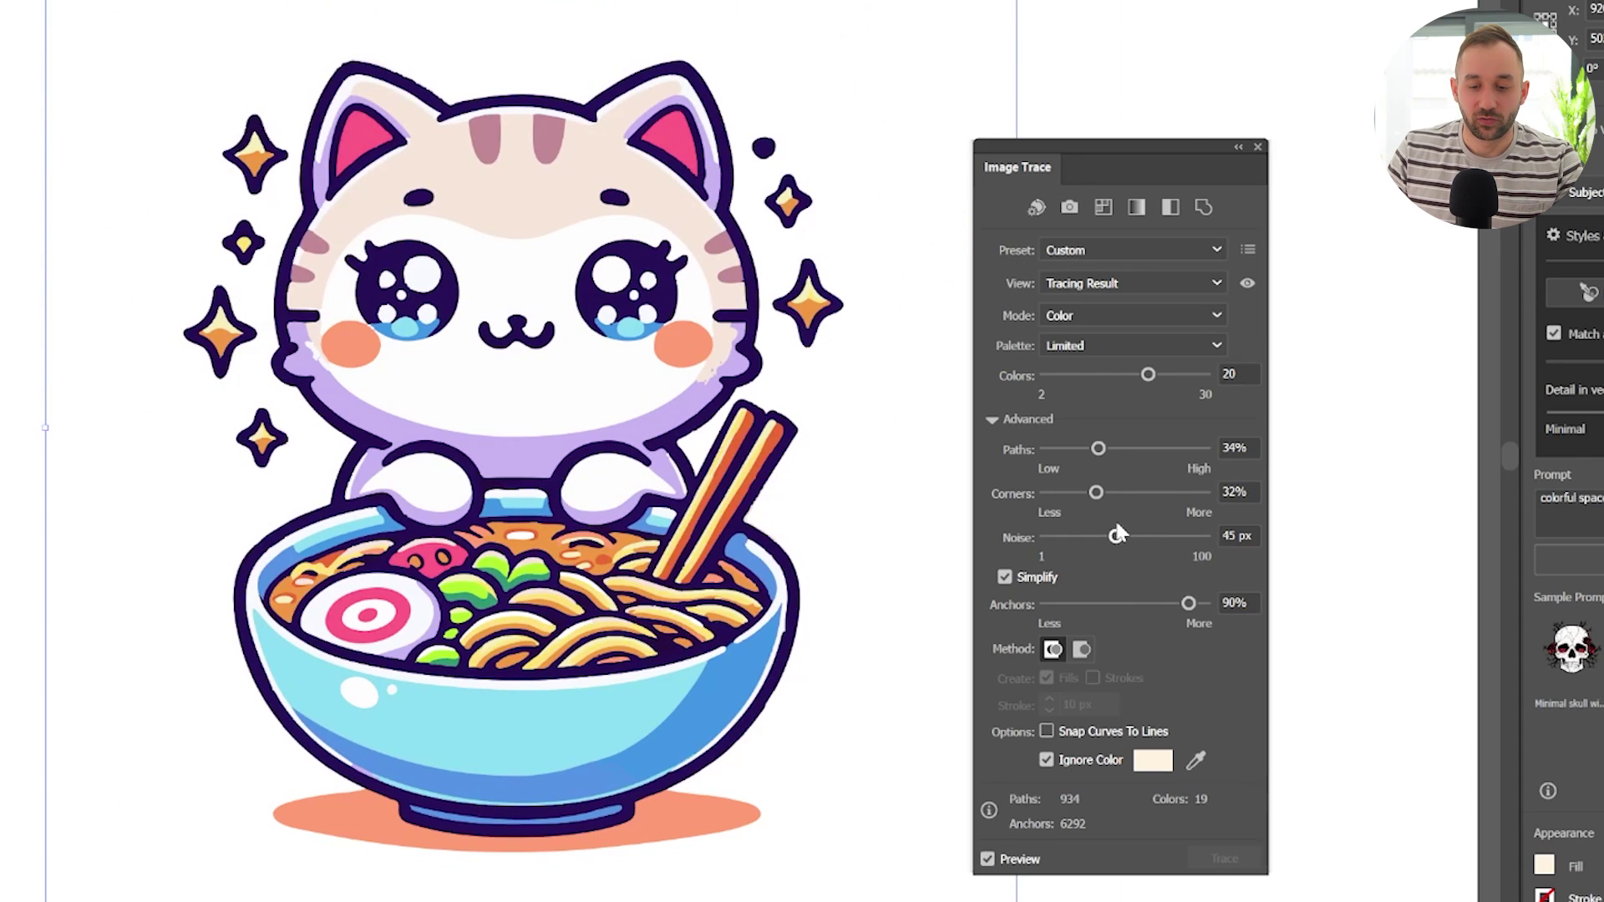
{"action": "left_click", "coordinate": [1124, 493]}
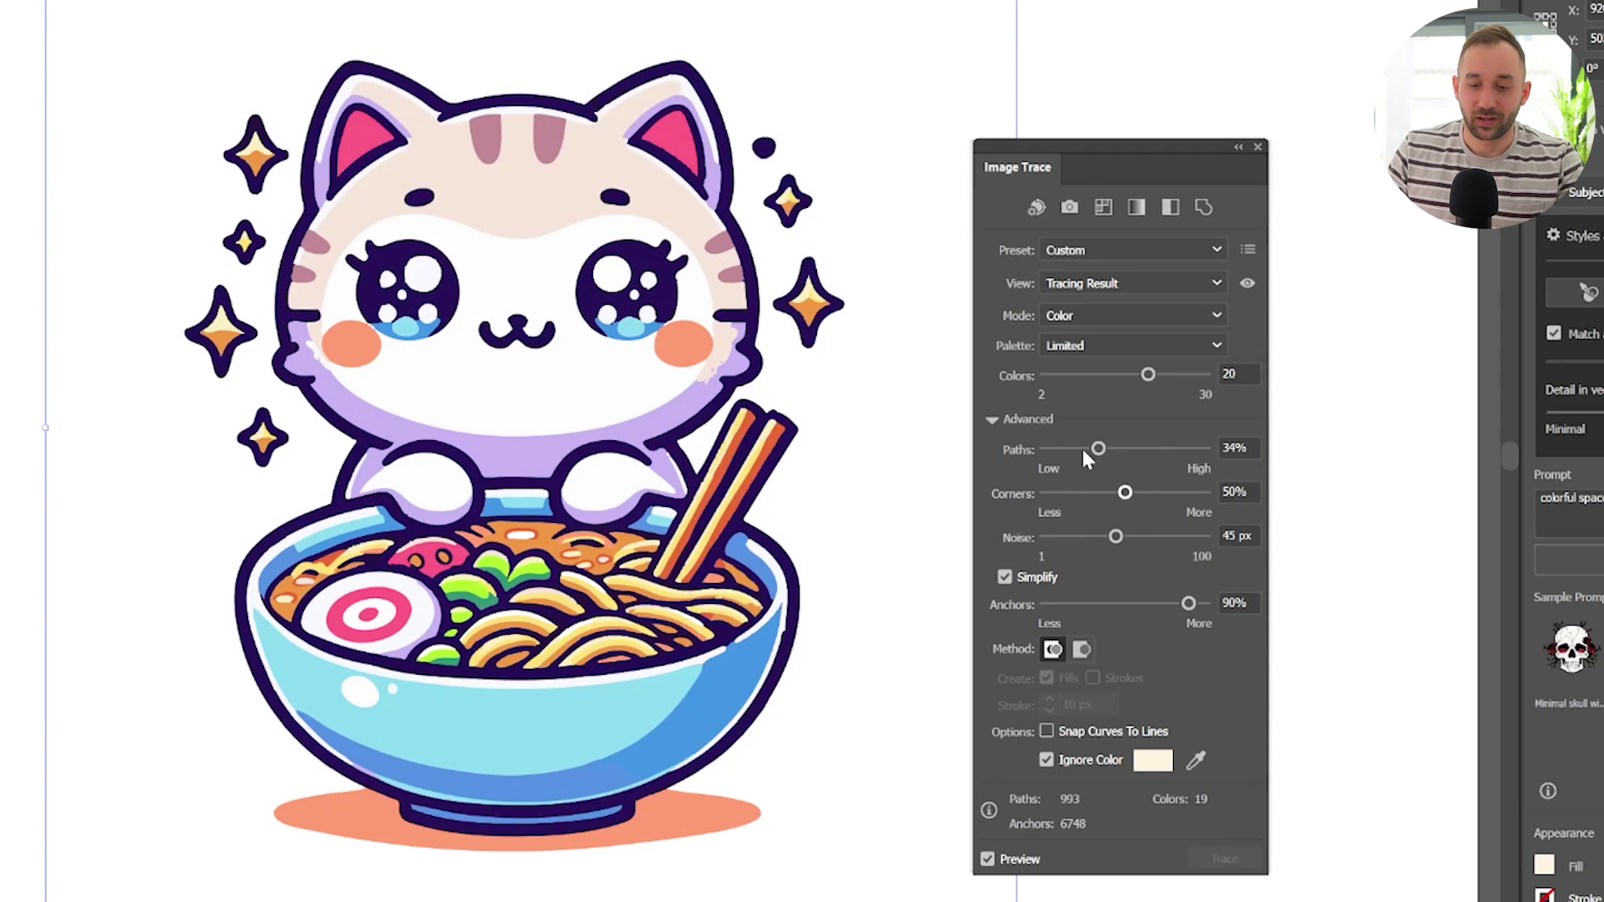
{"action": "left_click", "coordinate": [1083, 450]}
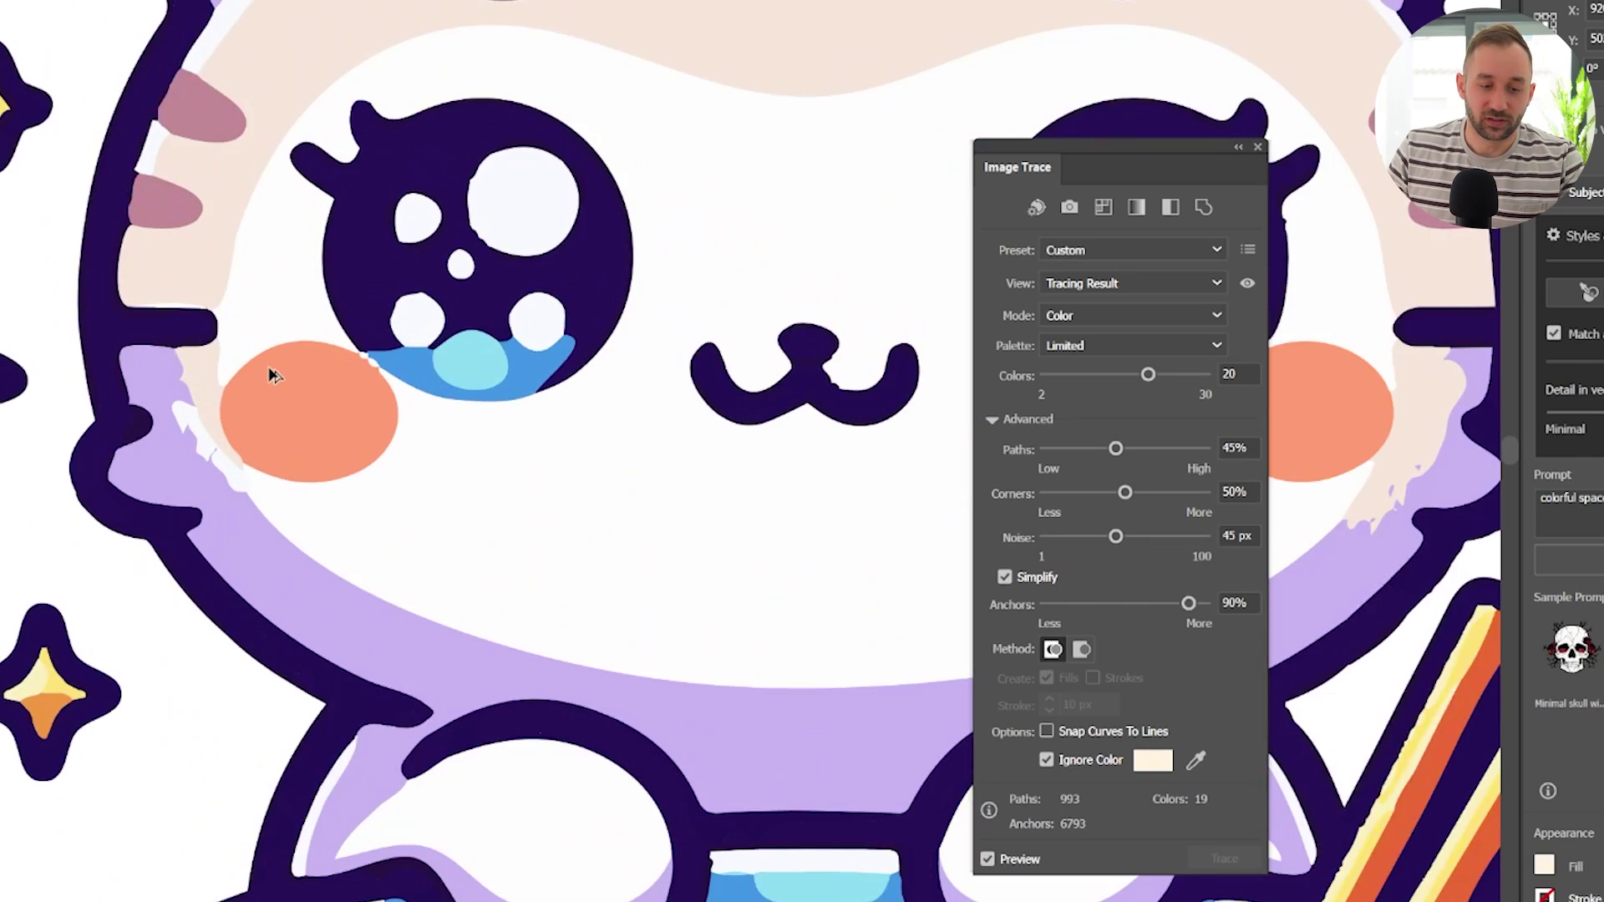
Examine the edge where the cat's orange cheek meets the blue tear up close, plus the overall trace
{"action": "scroll", "coordinate": [270, 376], "scroll_direction": "up", "scroll_amount": 2}
{"action": "scroll", "coordinate": [390, 365], "scroll_direction": "up", "scroll_amount": 3}
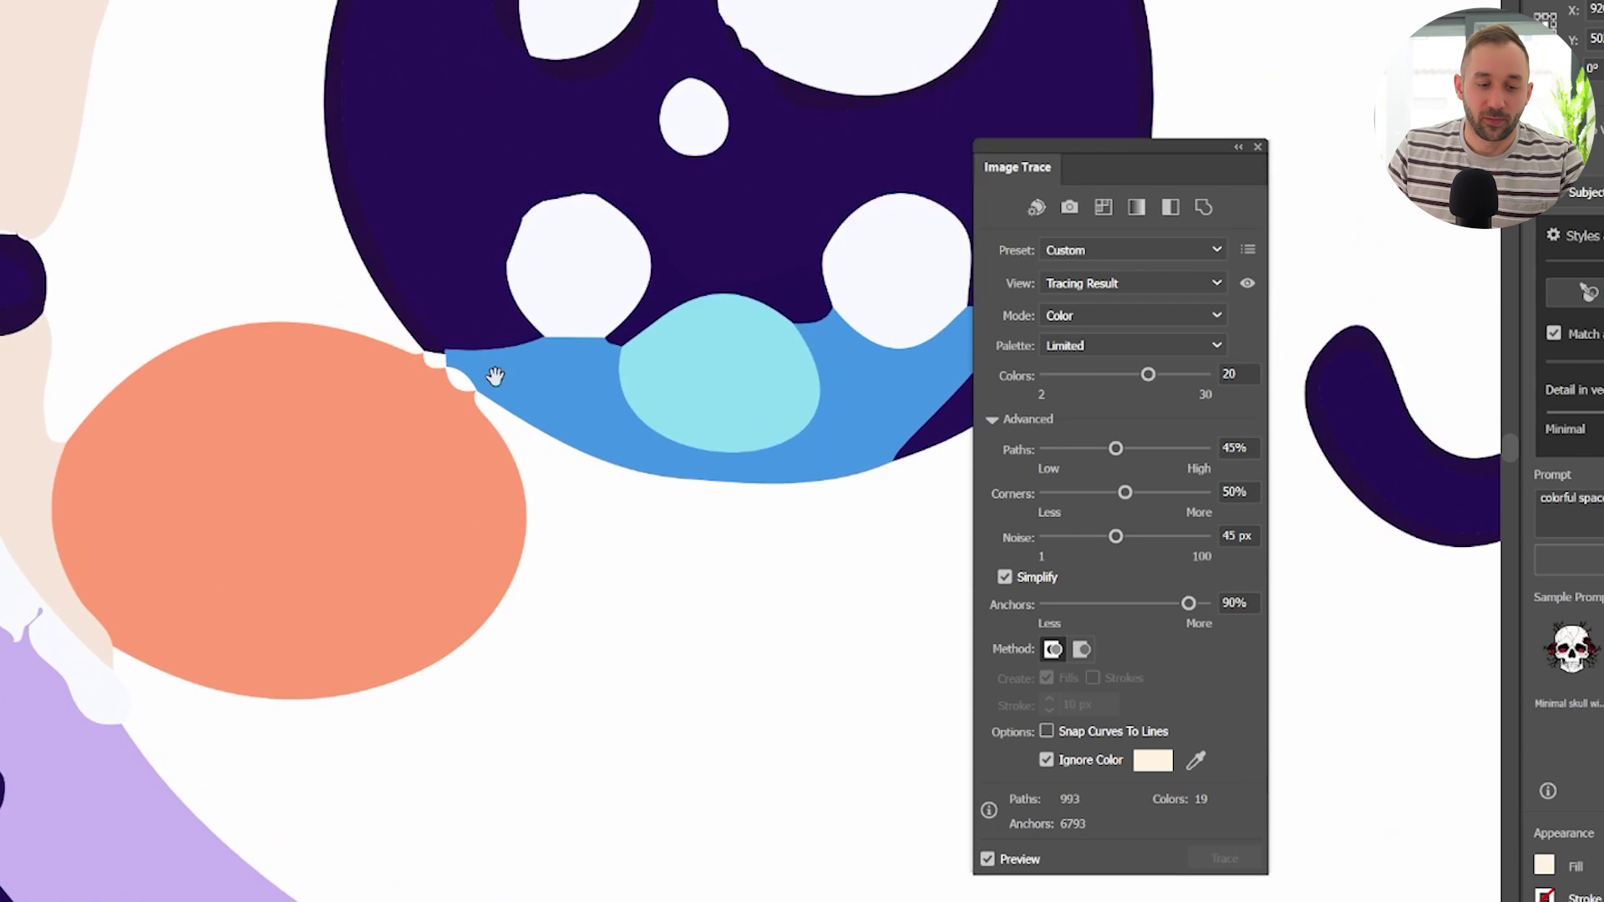
{"action": "scroll", "coordinate": [465, 376], "scroll_direction": "up", "scroll_amount": 2}
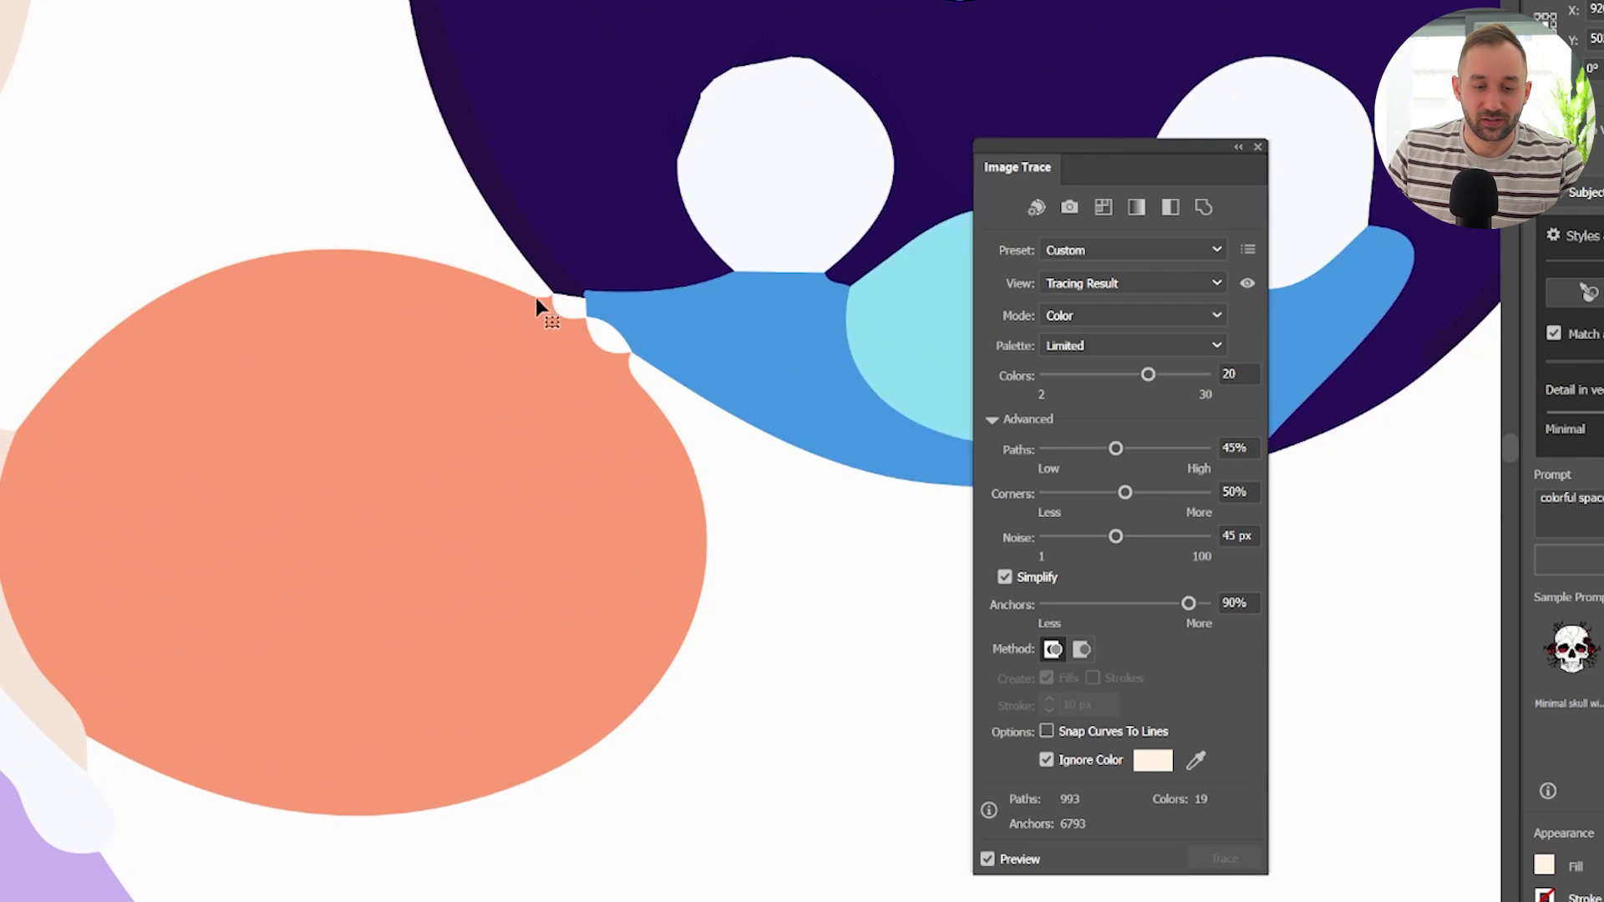
{"action": "scroll", "coordinate": [649, 448], "scroll_direction": "down", "scroll_amount": 4}
{"action": "scroll", "coordinate": [645, 454], "scroll_direction": "up", "scroll_amount": 2}
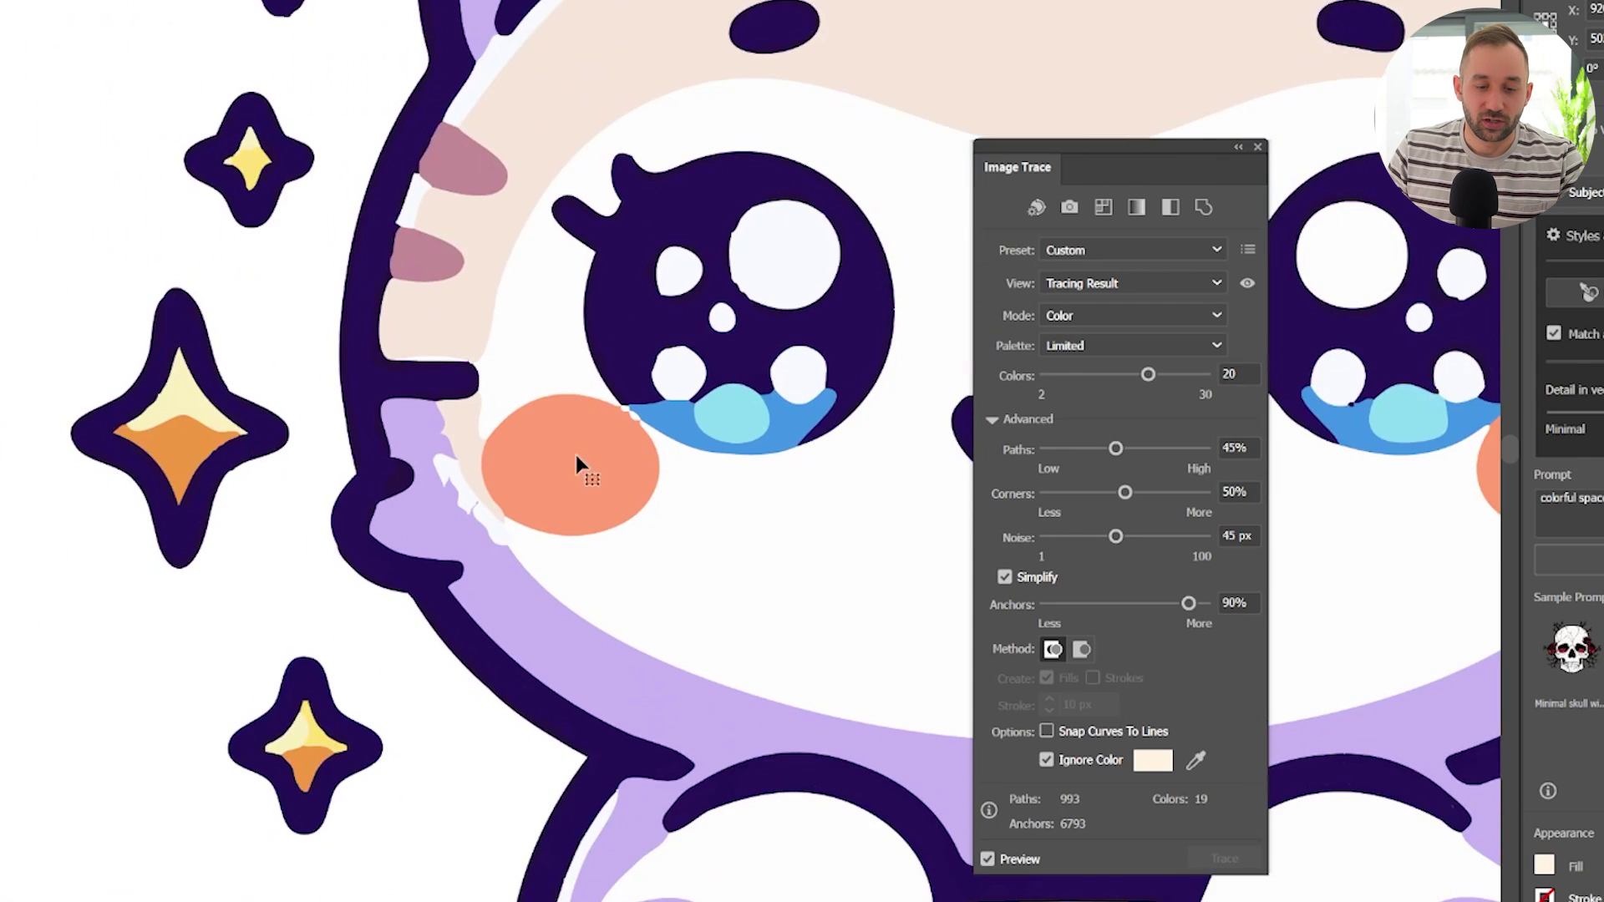
{"action": "scroll", "coordinate": [644, 443], "scroll_direction": "up", "scroll_amount": 4}
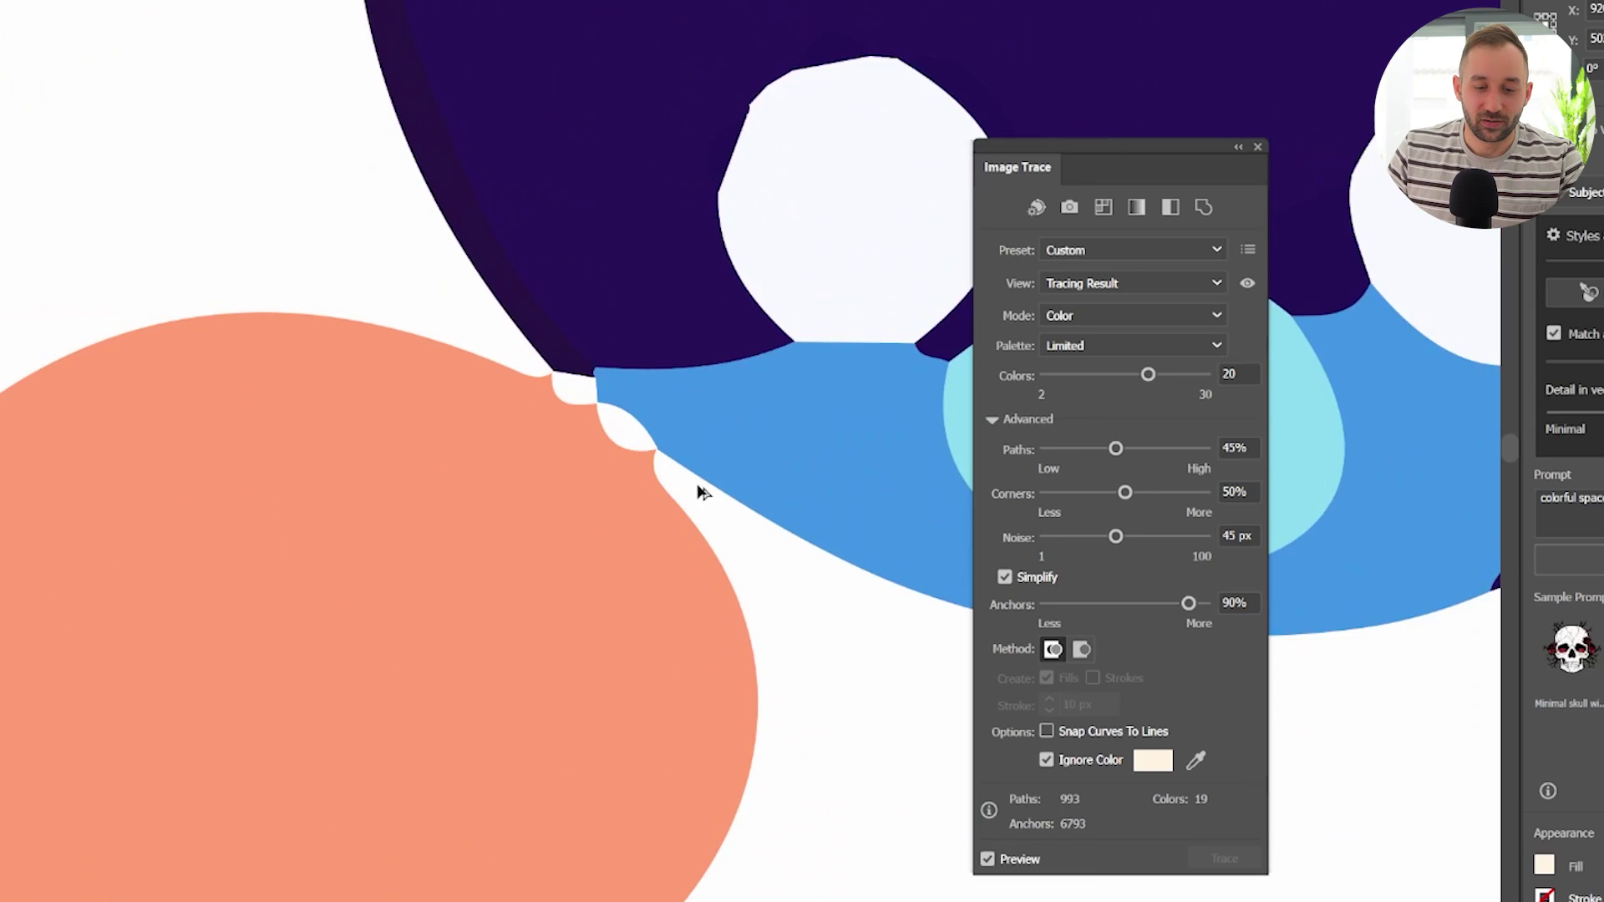
{"action": "scroll", "coordinate": [700, 491], "scroll_direction": "down", "scroll_amount": 8}
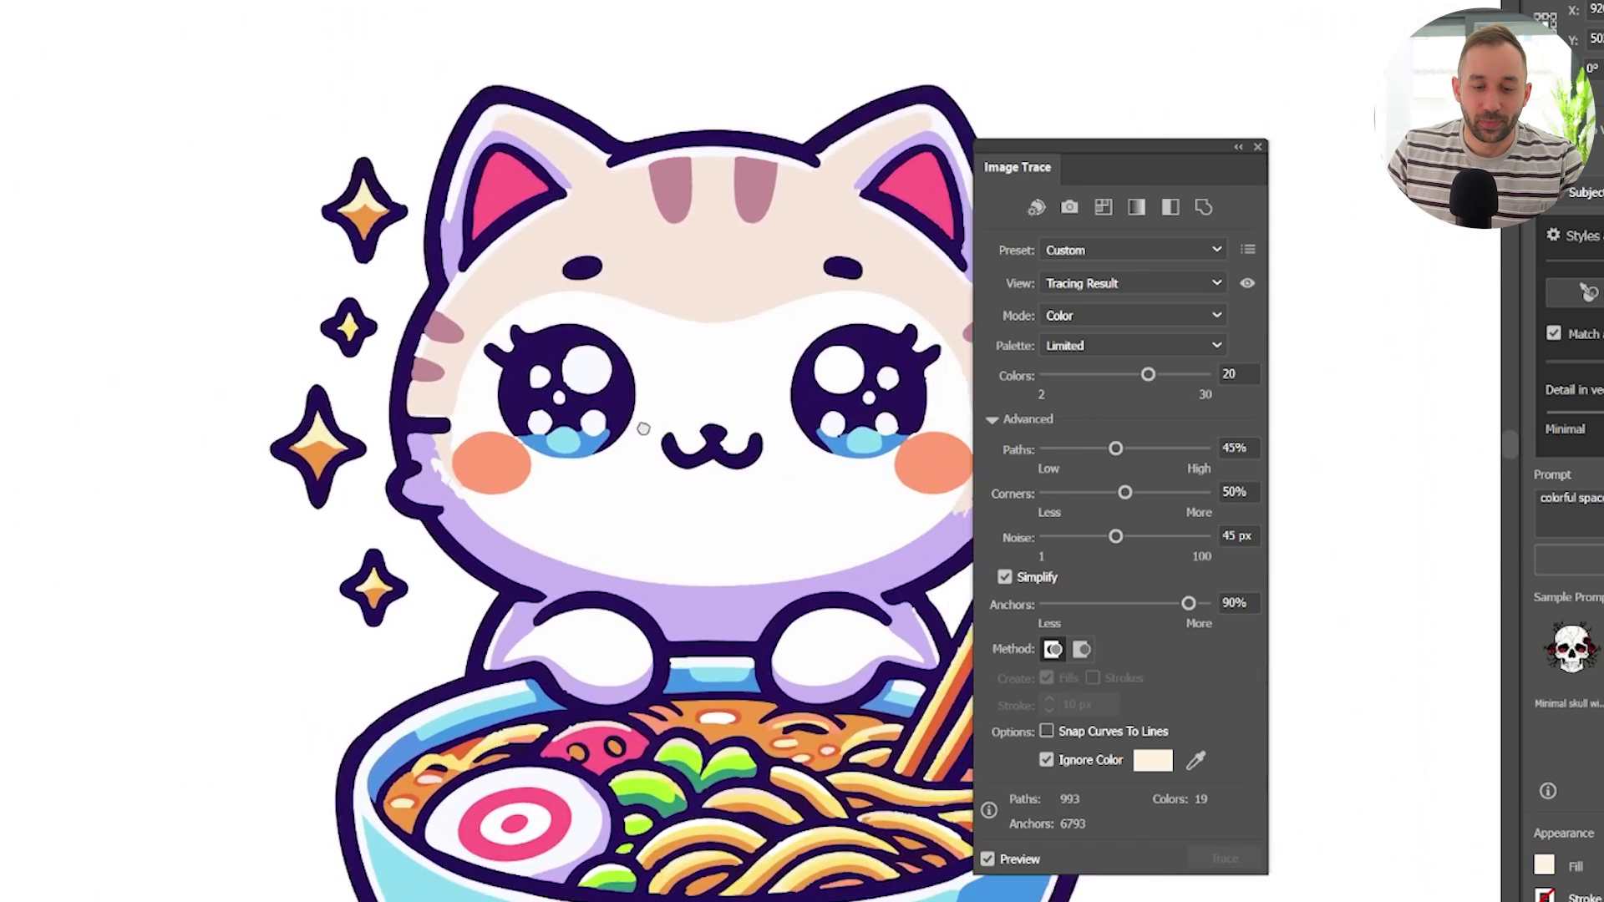
{"action": "left_click_drag", "start_coordinate": [644, 429], "coordinate": [562, 378]}
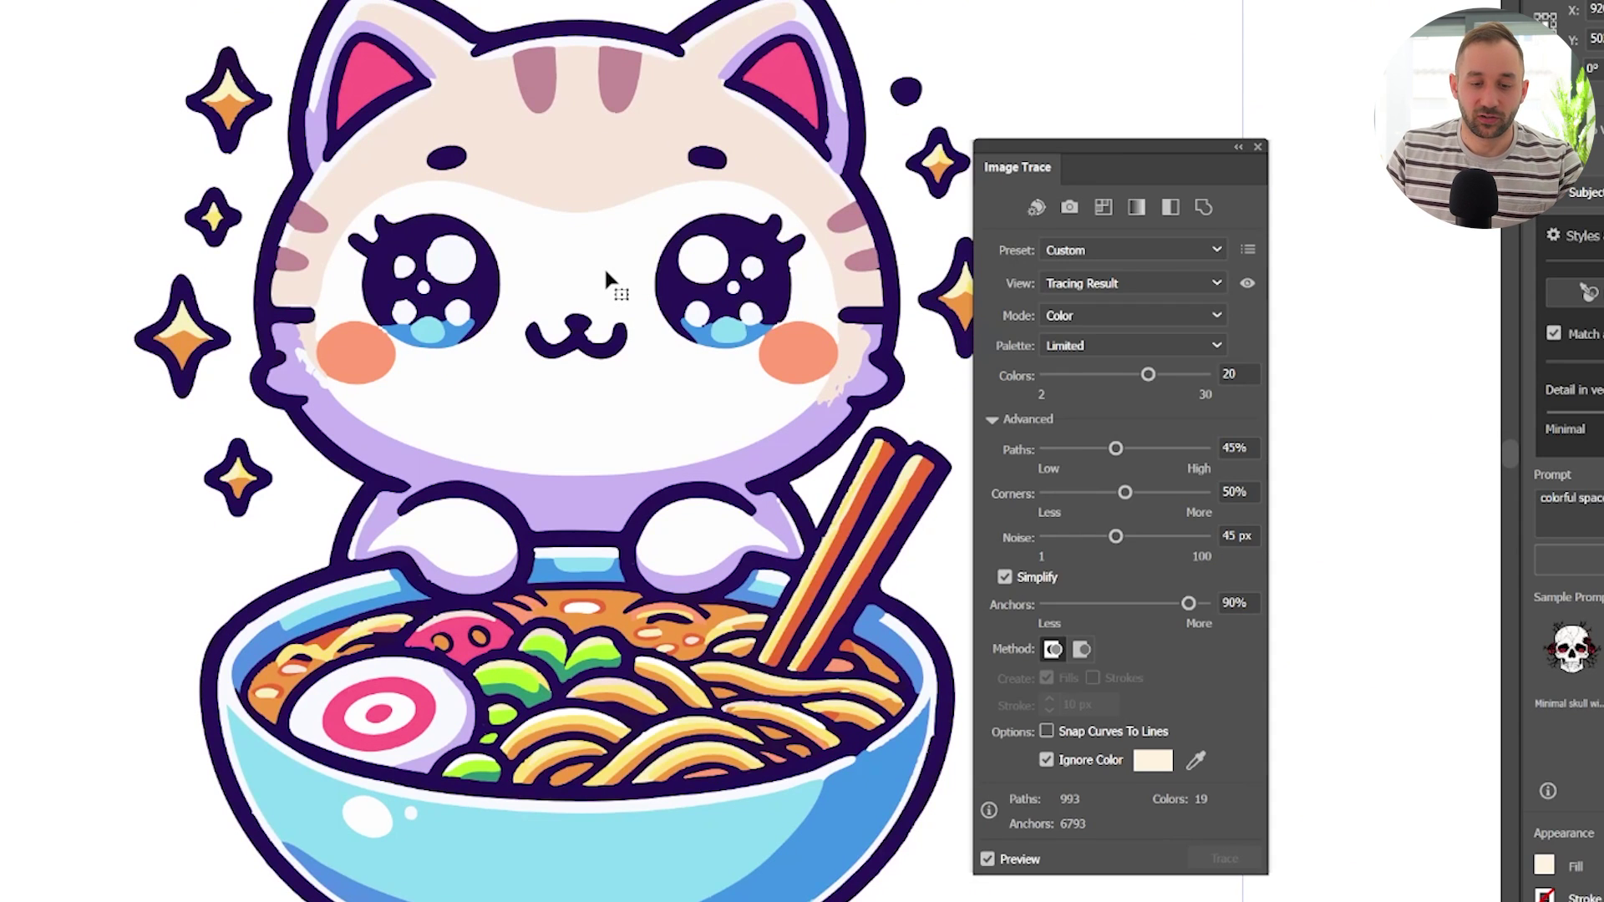
{"action": "left_click_drag", "start_coordinate": [746, 395], "coordinate": [710, 318]}
{"action": "left_click_drag", "start_coordinate": [606, 323], "coordinate": [595, 310]}
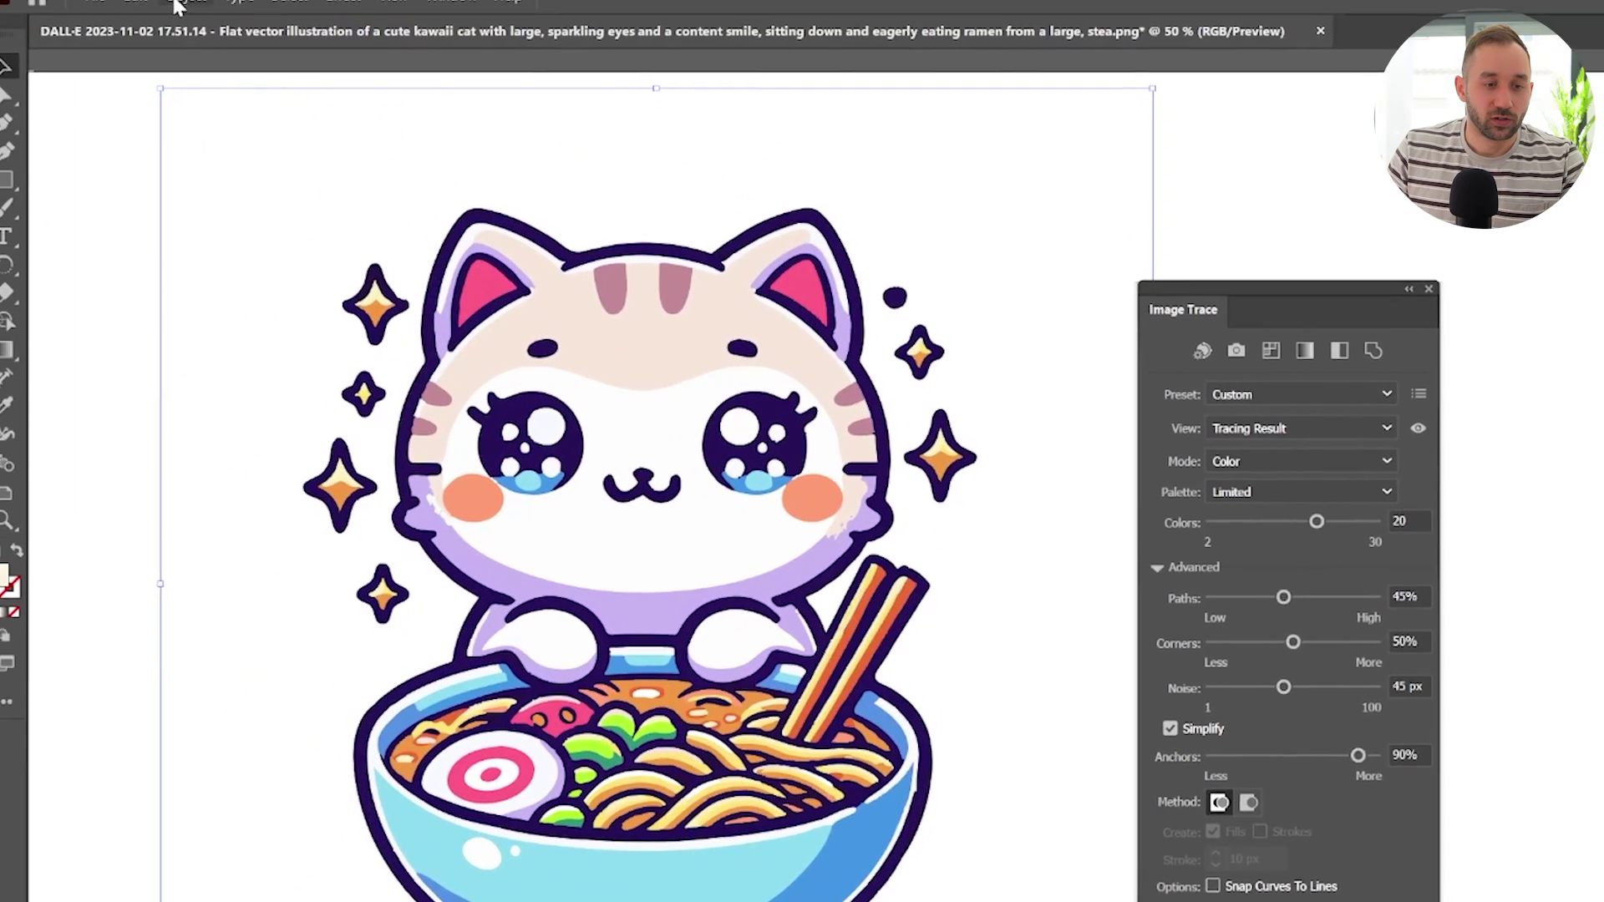
Expand the image trace into editable vector paths and view the whole artboard
{"action": "left_click", "coordinate": [202, 16]}
{"action": "mouse_move", "coordinate": [499, 878]}
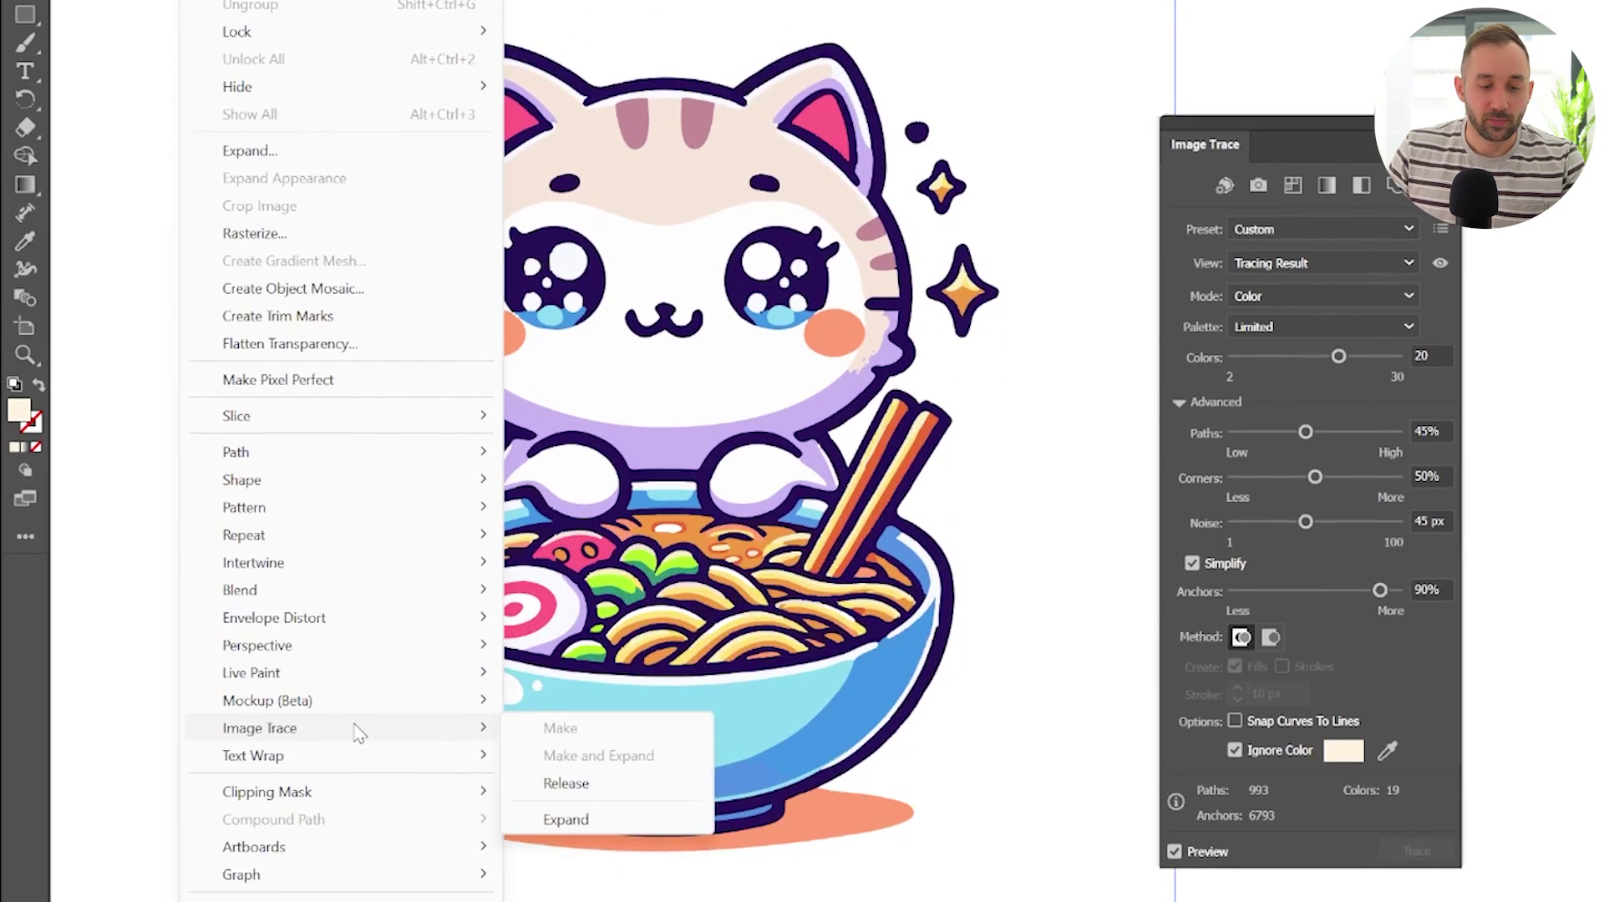
{"action": "left_click", "coordinate": [593, 805]}
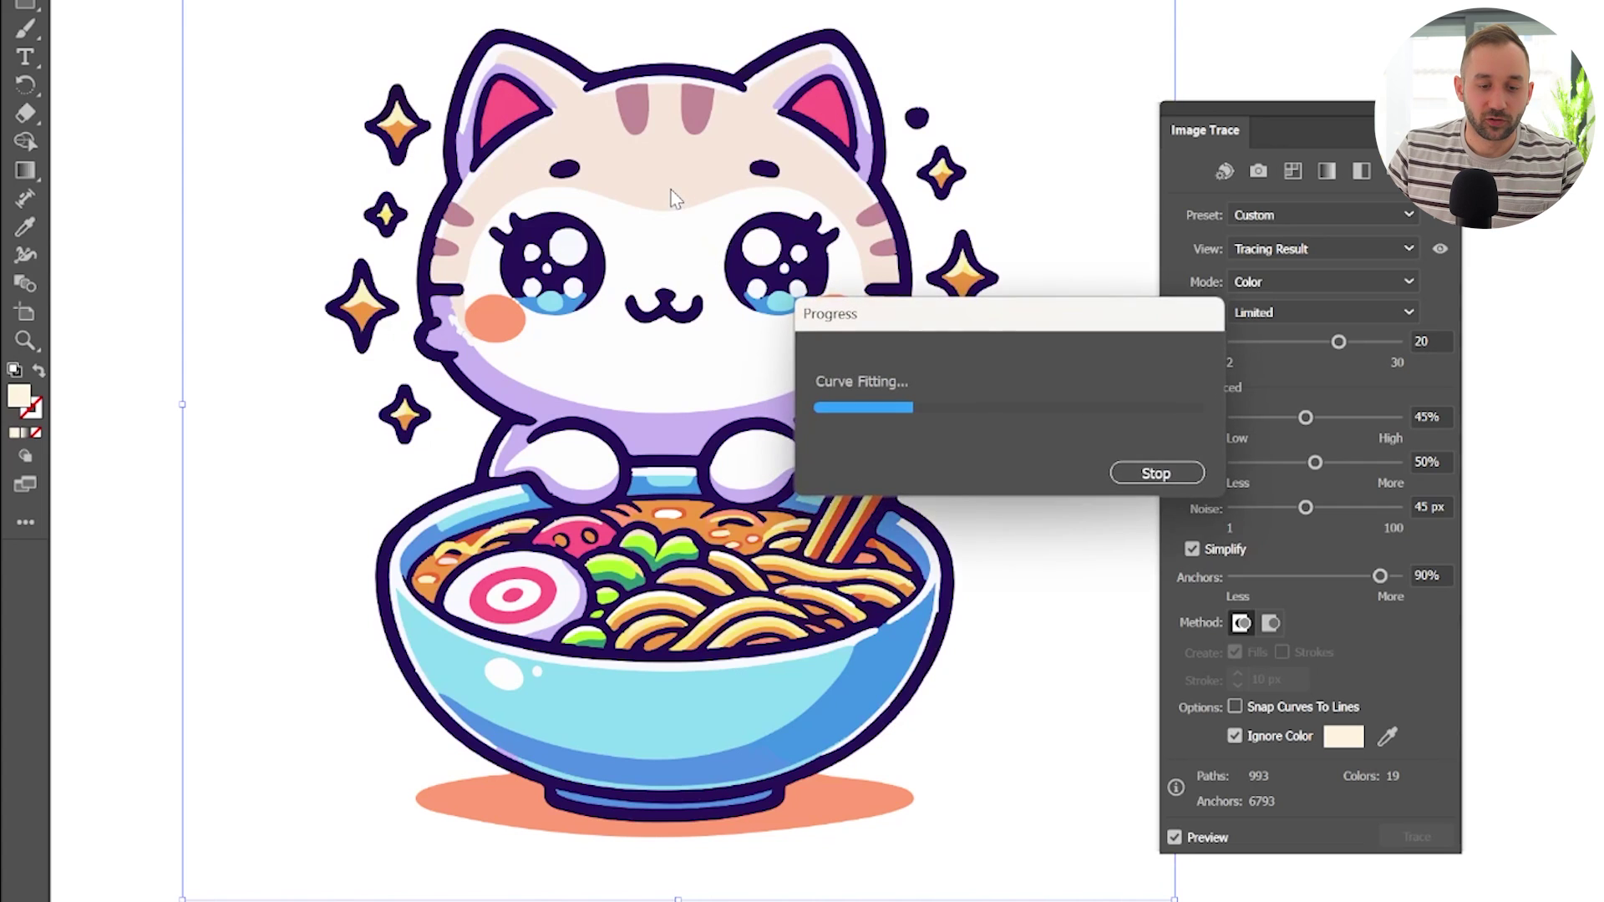
{"action": "key", "text": "ctrl+0"}
{"action": "left_click", "coordinate": [793, 335]}
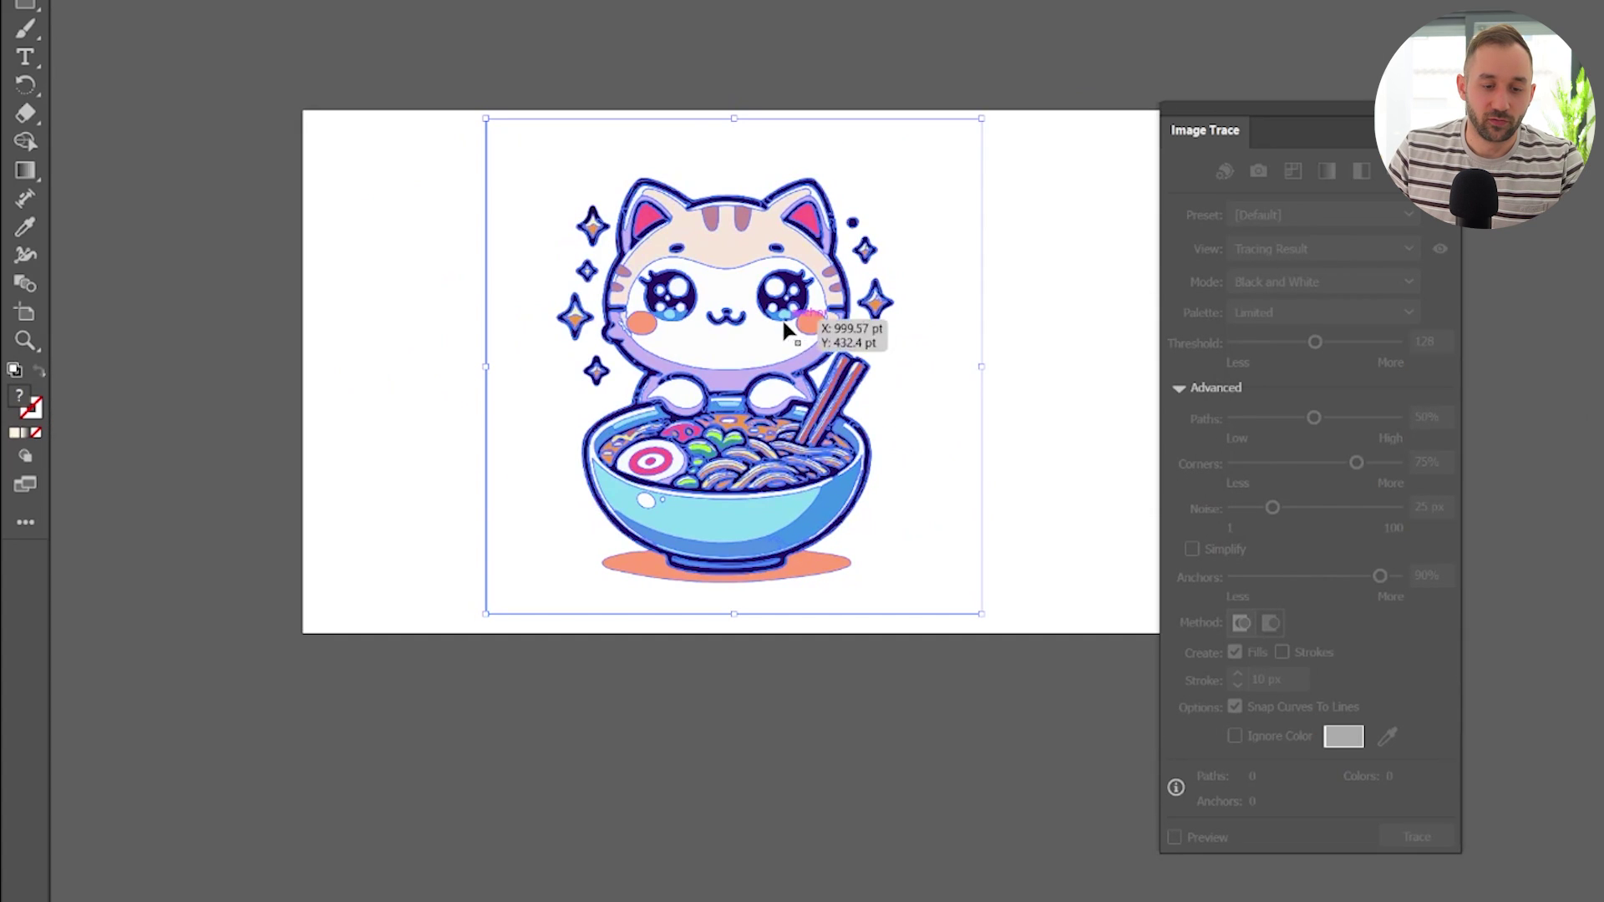
Move the middle anchor on the lower edge of the cat's beige forehead patch slightly down over the white face area
{"action": "scroll", "coordinate": [798, 247], "scroll_direction": "up", "scroll_amount": 5}
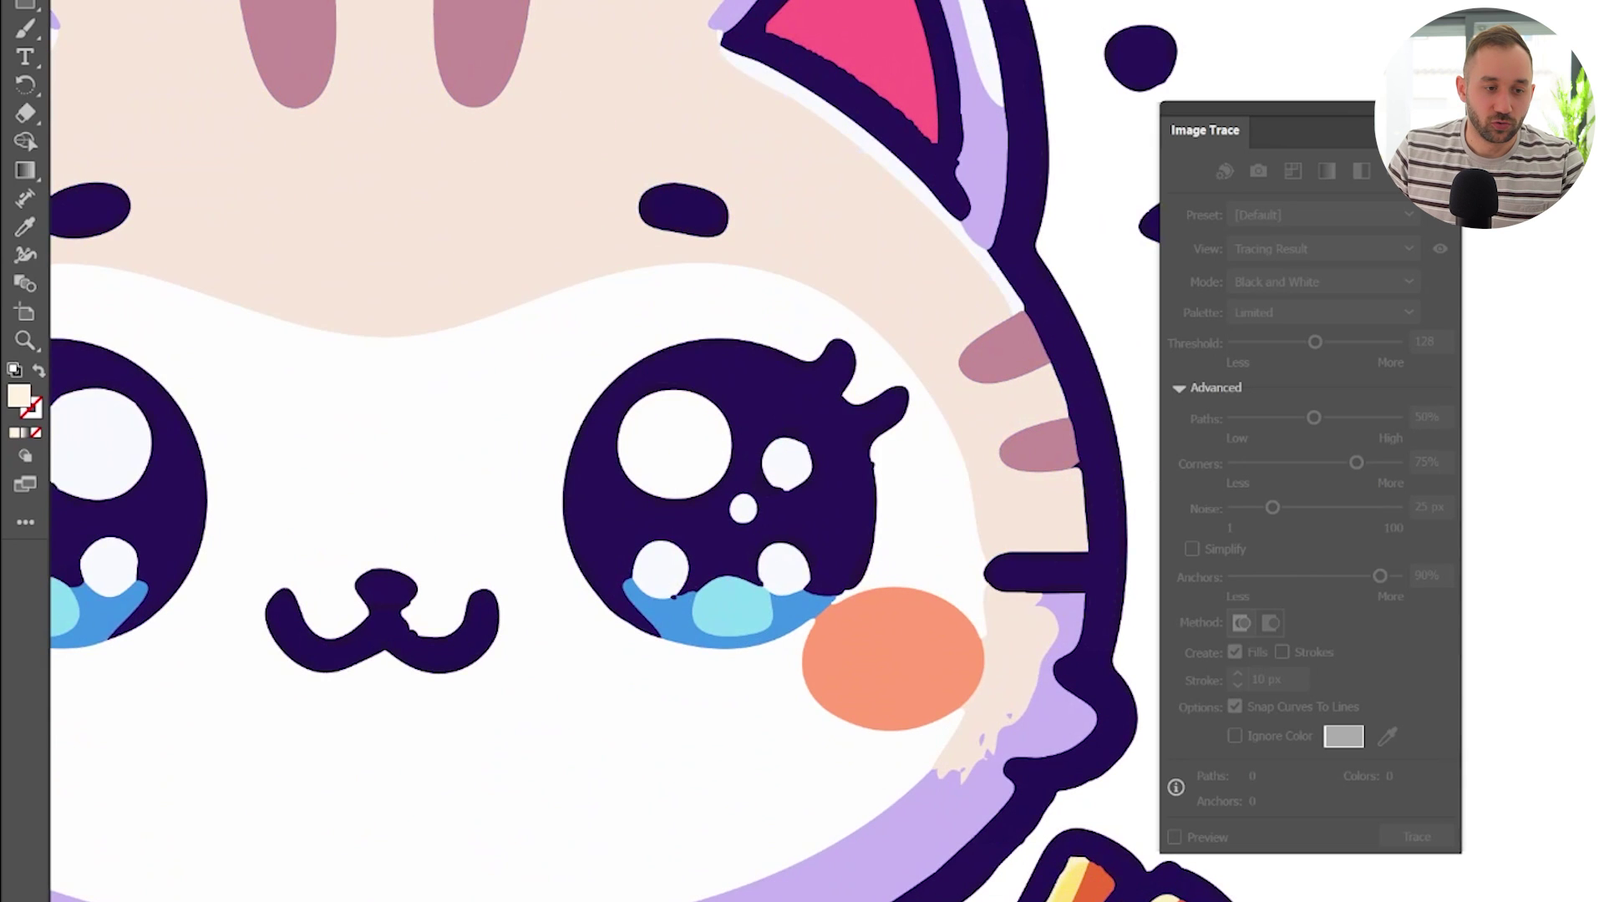
{"action": "left_click_drag", "start_coordinate": [445, 150], "coordinate": [700, 124]}
{"action": "left_click", "coordinate": [656, 219]}
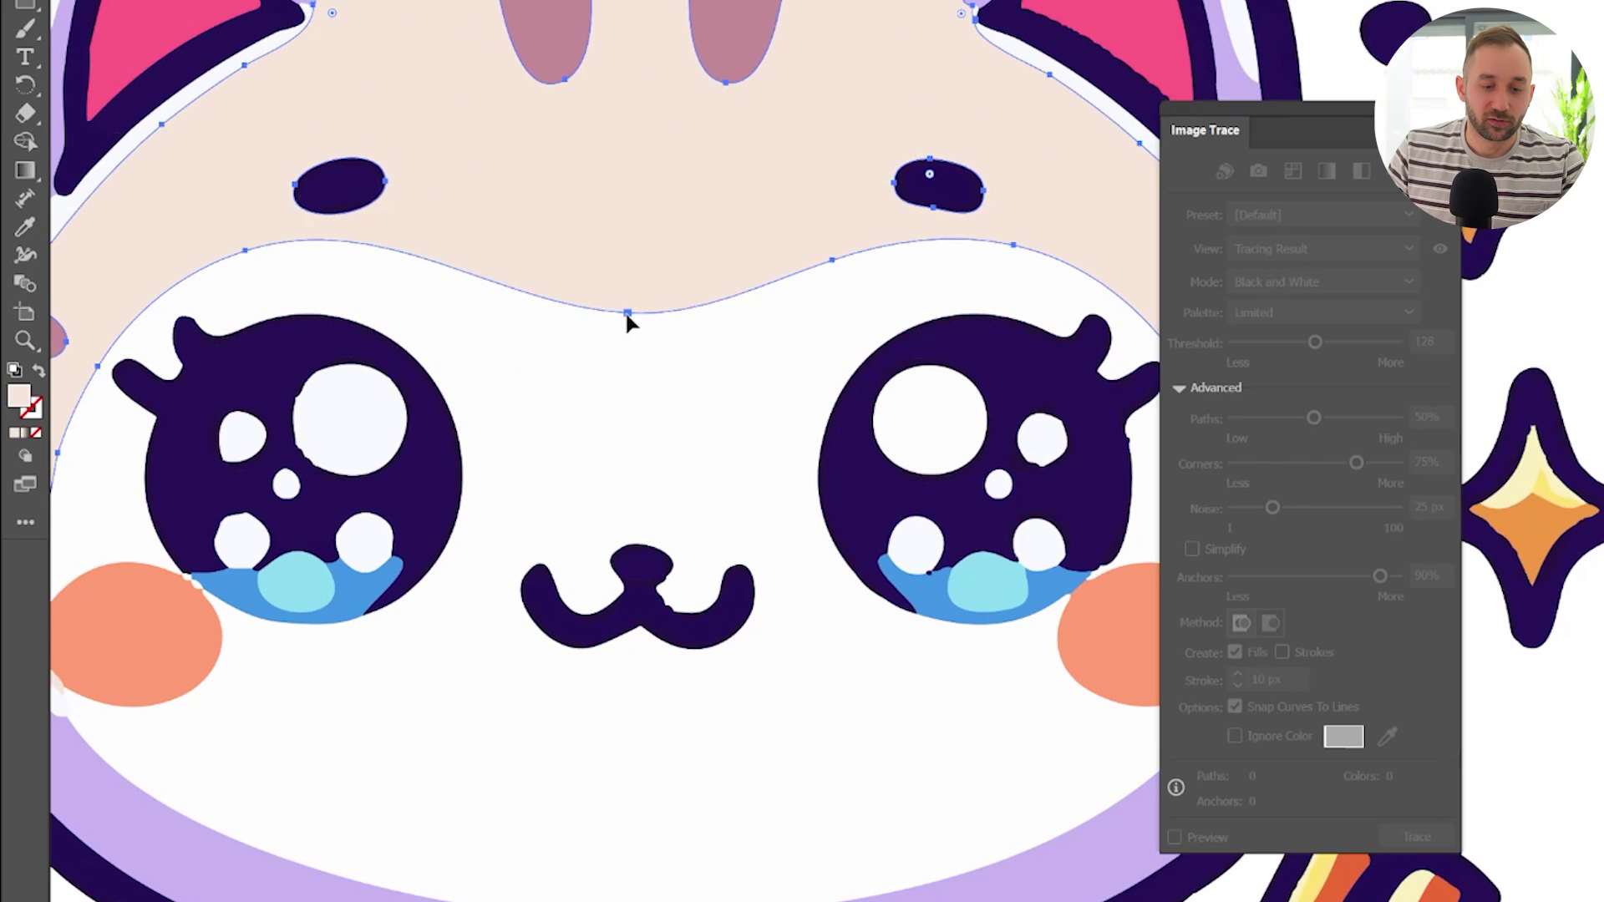
{"action": "left_click_drag", "start_coordinate": [628, 315], "coordinate": [635, 343]}
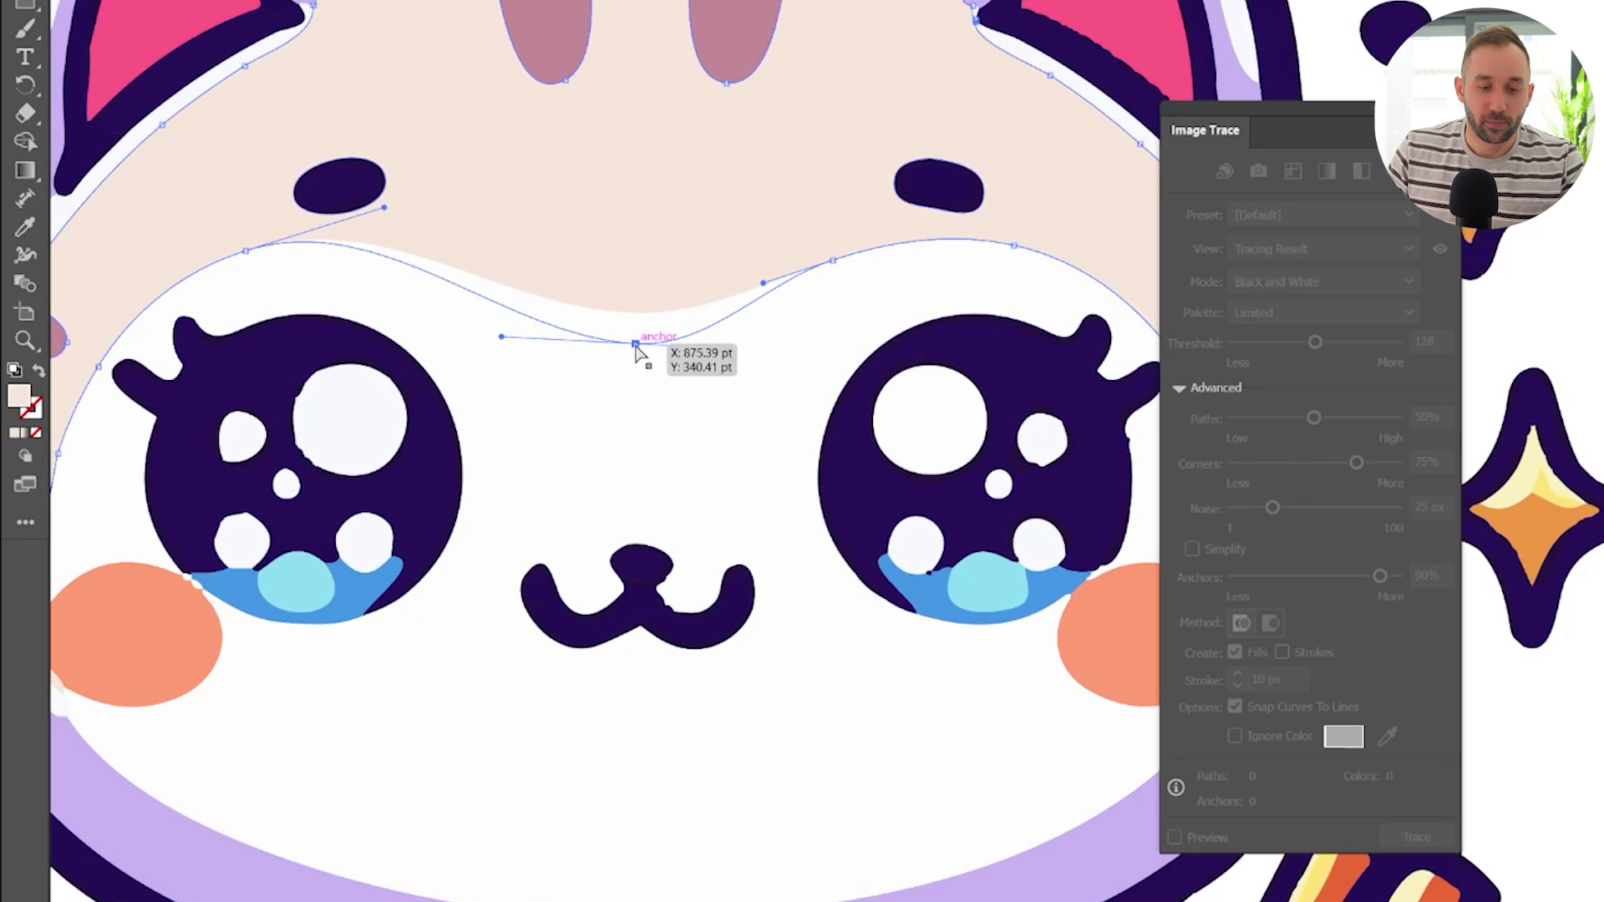
Reshape the top edge of the white face shape by moving its middle anchor up and slightly left, and deselect it
{"action": "scroll", "coordinate": [635, 350], "scroll_direction": "up", "scroll_amount": 3}
{"action": "left_click_drag", "start_coordinate": [640, 276], "coordinate": [619, 168]}
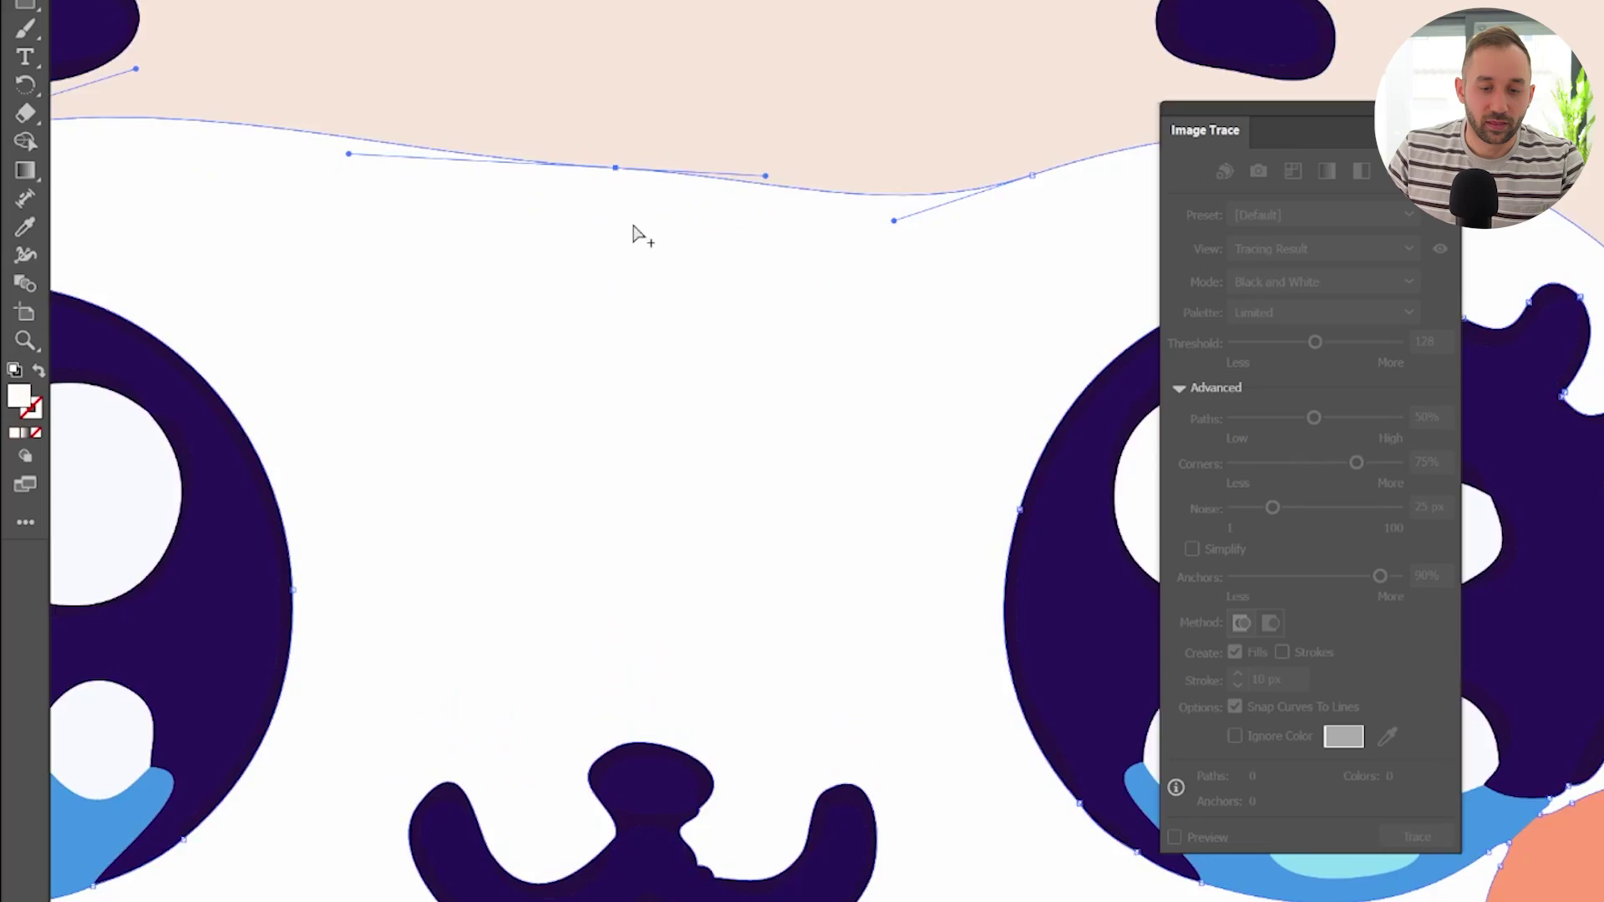
{"action": "scroll", "coordinate": [639, 242], "scroll_direction": "down", "scroll_amount": 3}
{"action": "left_click", "coordinate": [725, 192]}
Examine the expanded vector artwork from the cat's face and sparkles down to the ramen bowl
{"action": "left_click_drag", "start_coordinate": [1007, 10], "coordinate": [951, 84]}
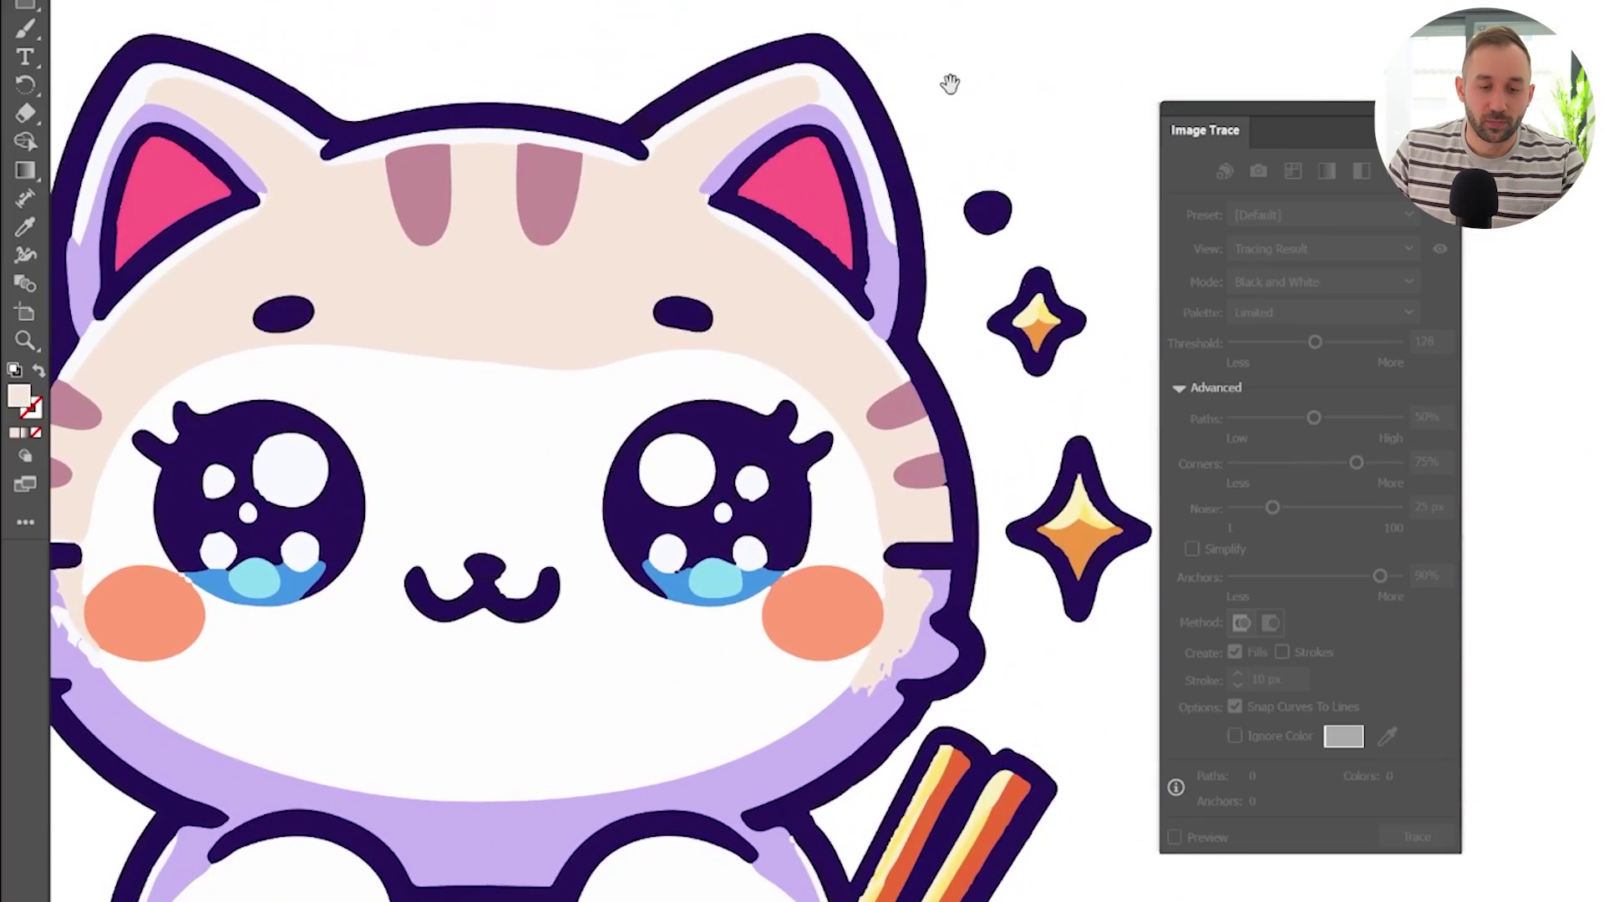
{"action": "left_click_drag", "start_coordinate": [309, 785], "coordinate": [824, 243]}
{"action": "left_click_drag", "start_coordinate": [902, 322], "coordinate": [710, 62]}
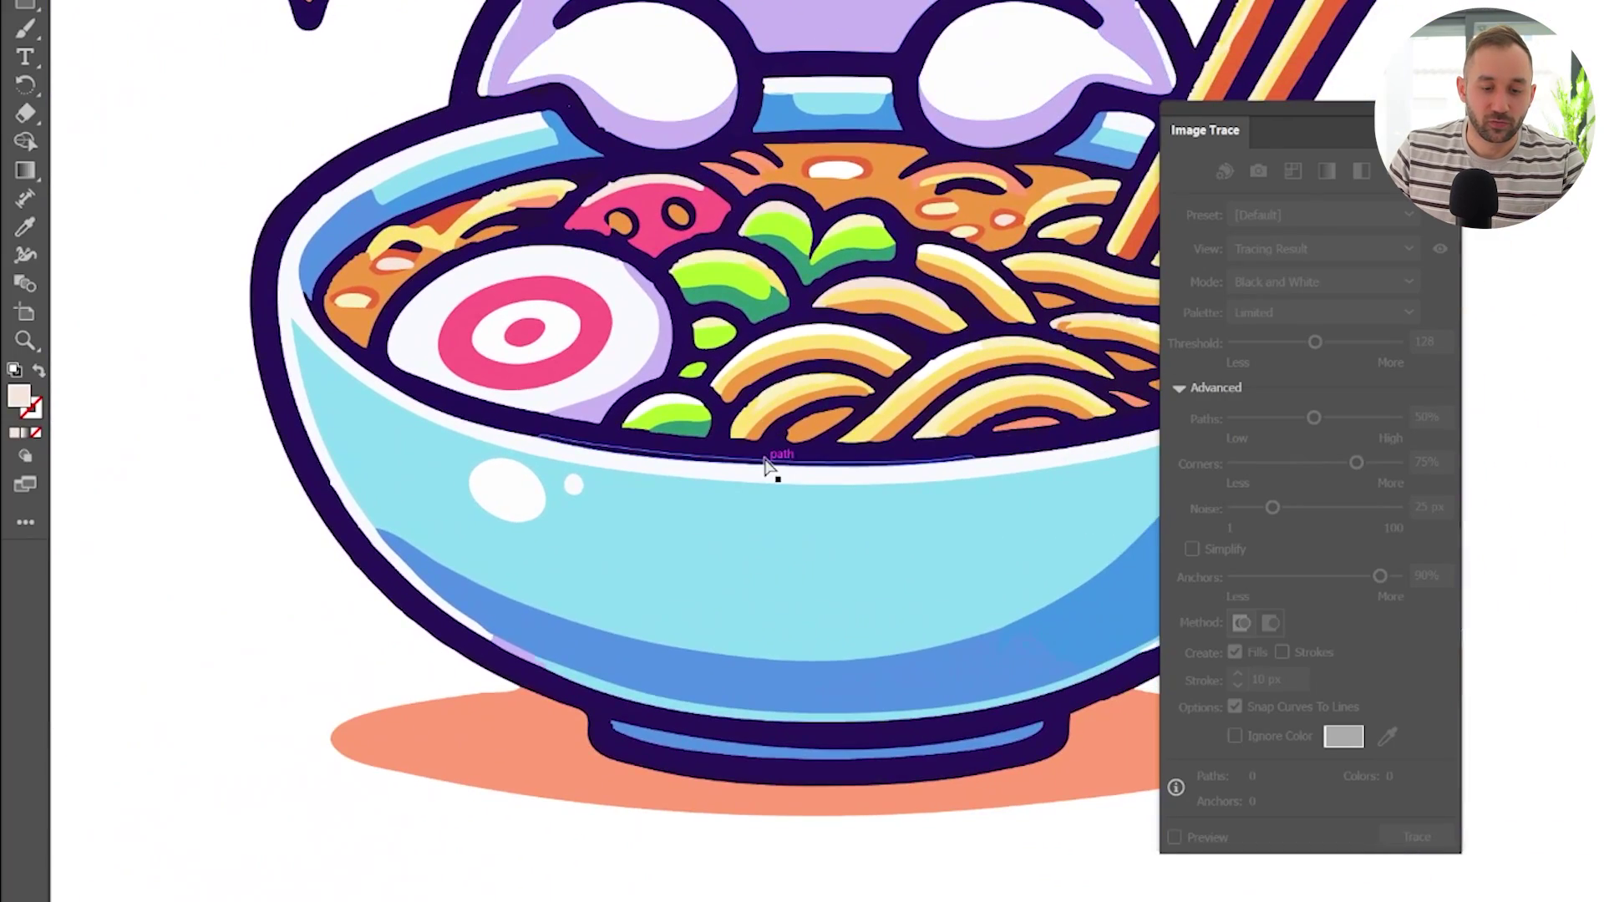
{"action": "scroll", "coordinate": [755, 447], "scroll_direction": "down", "scroll_amount": 1}
{"action": "scroll", "coordinate": [754, 449], "scroll_direction": "down", "scroll_amount": 2}
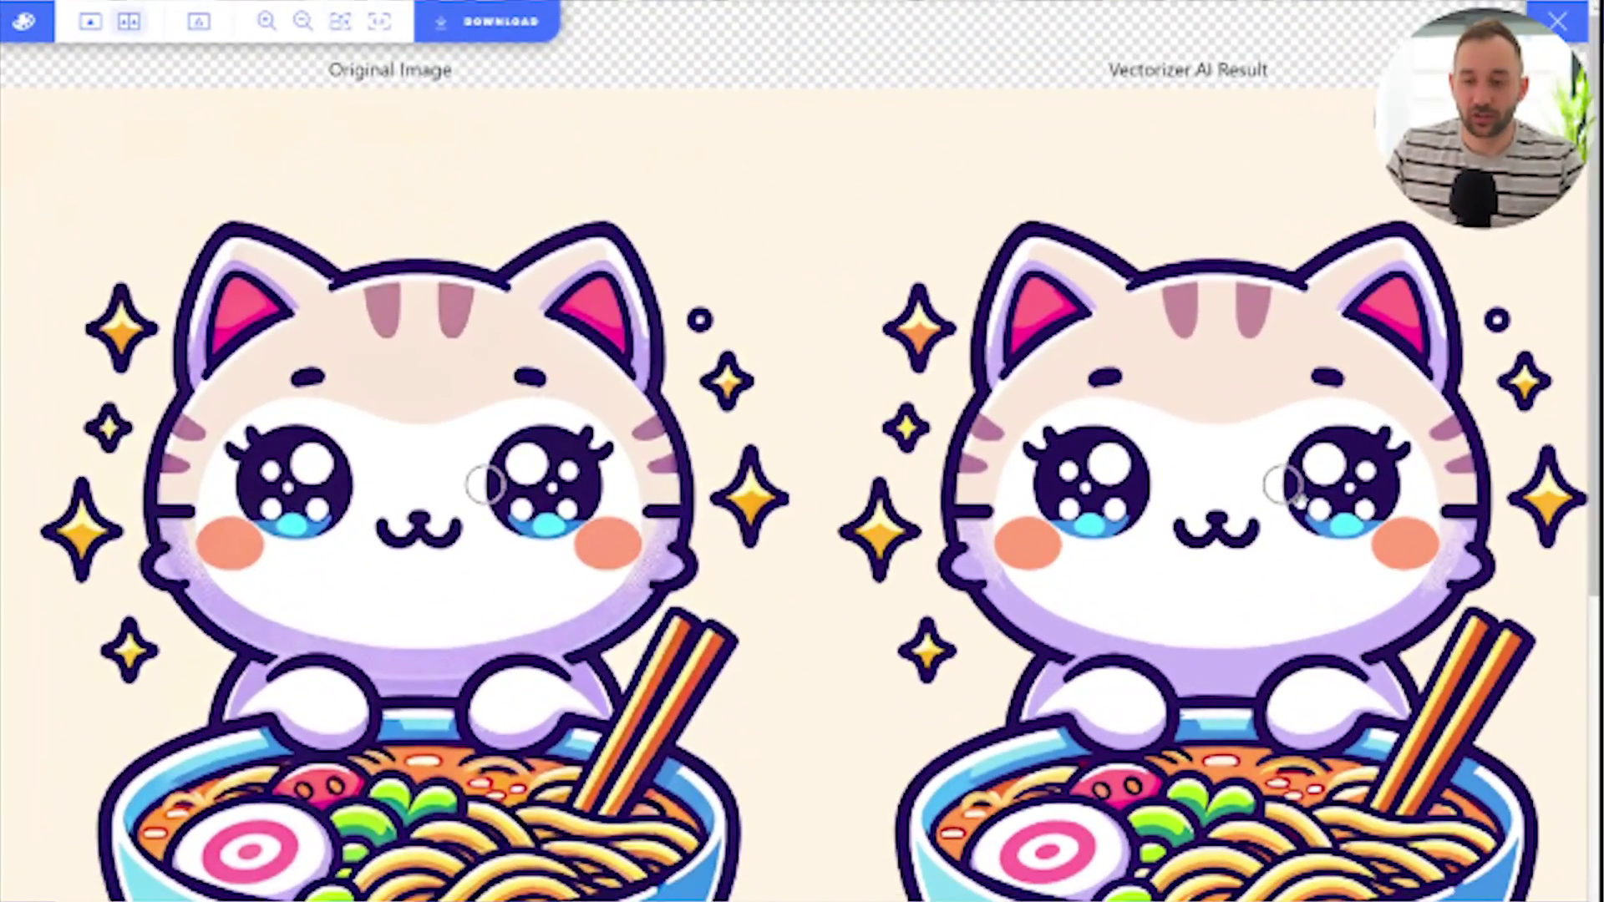
Switch to Vectorizer.AI and compare its result with the original image around both eyes and cheeks, the chin shading and the ramen bowl
{"action": "left_click_drag", "start_coordinate": [1323, 524], "coordinate": [1261, 522]}
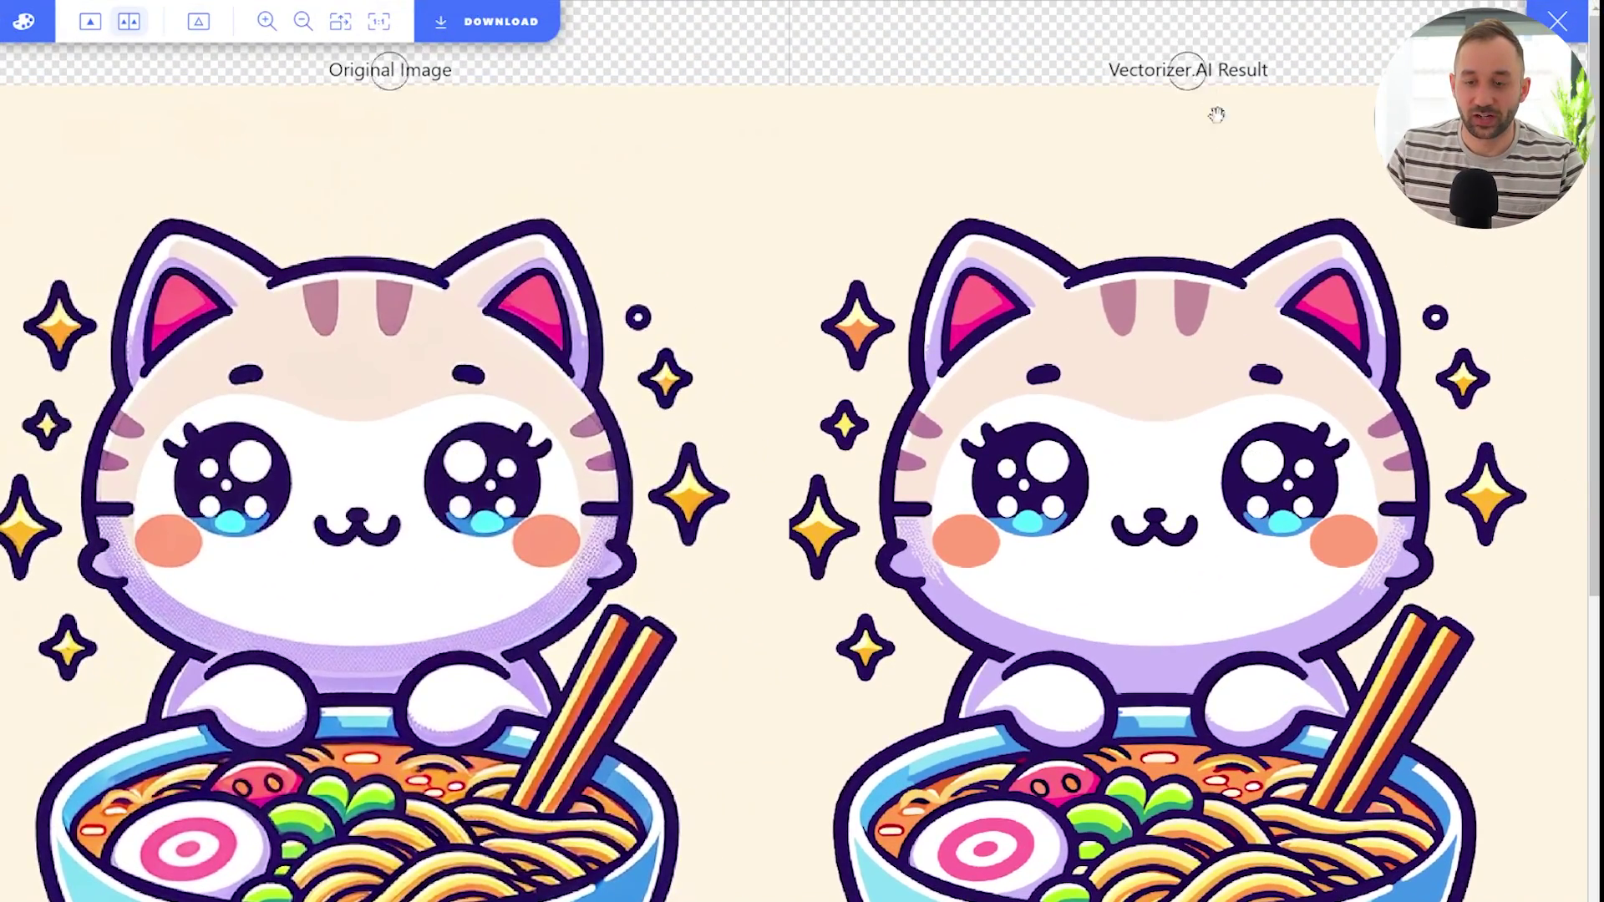
{"action": "scroll", "coordinate": [957, 424], "scroll_direction": "up", "scroll_amount": 6}
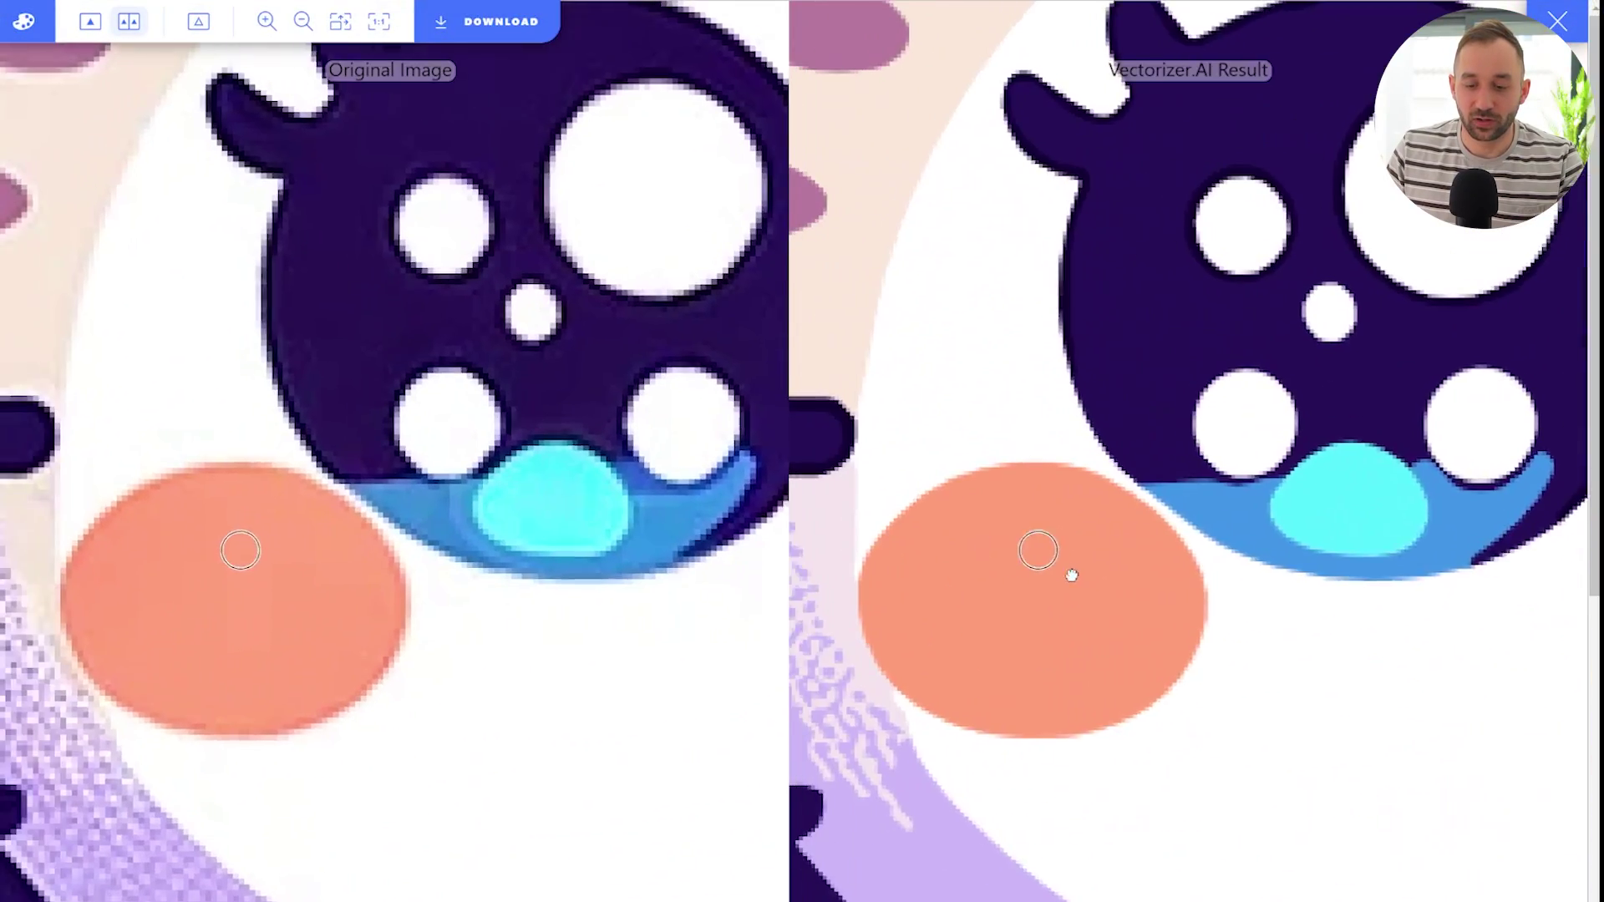
{"action": "left_click_drag", "start_coordinate": [1072, 575], "coordinate": [1086, 586]}
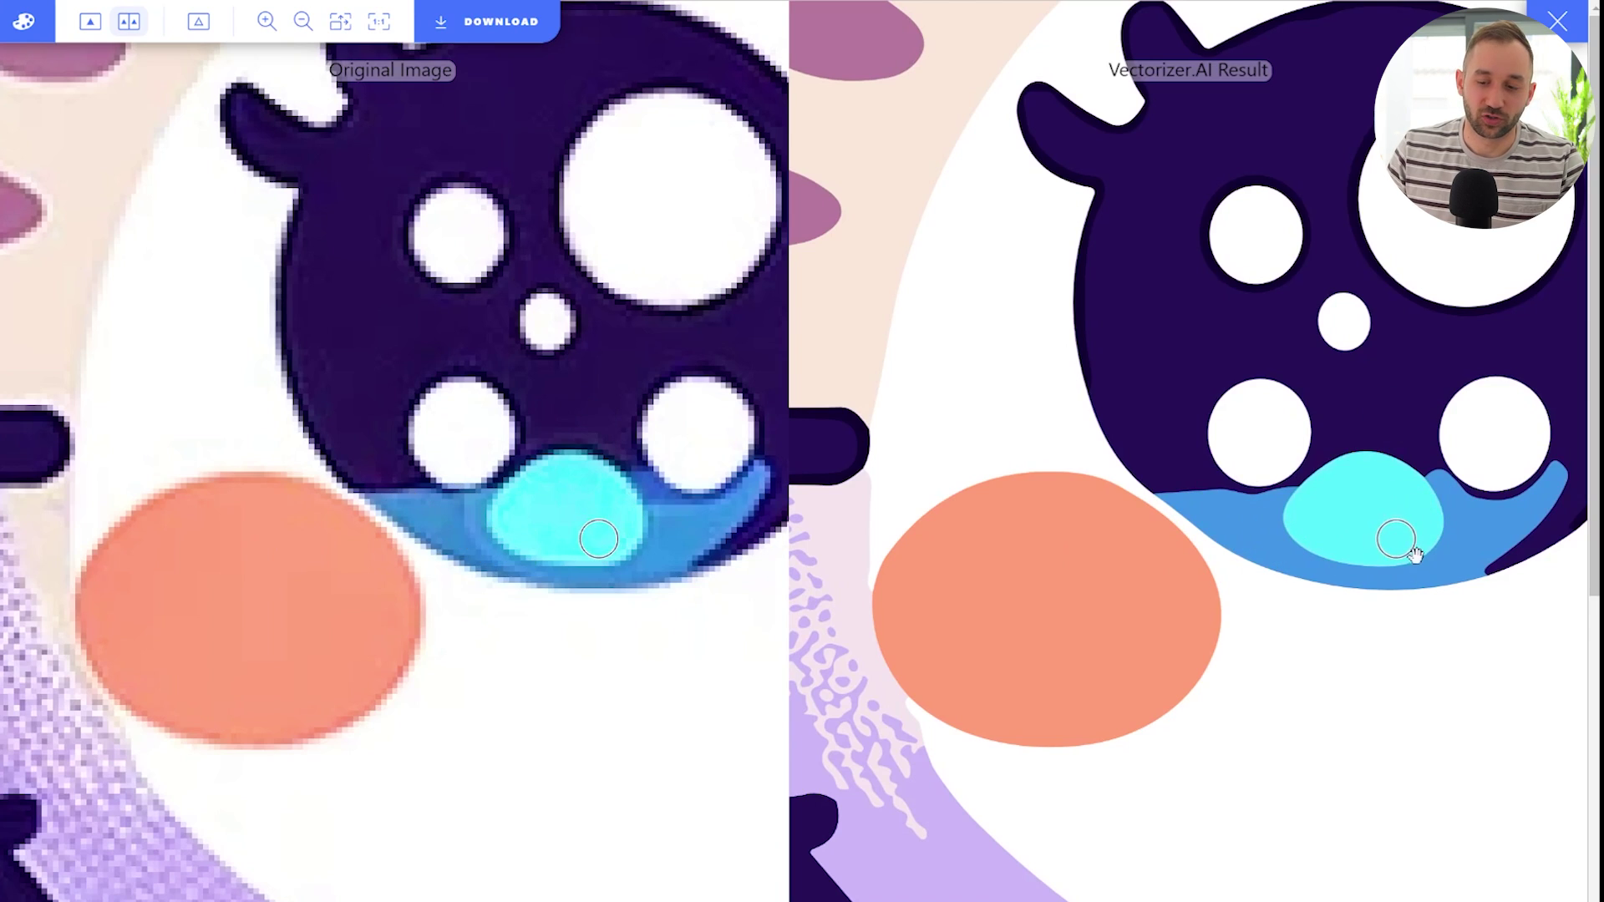
{"action": "scroll", "coordinate": [1368, 501], "scroll_direction": "down", "scroll_amount": 4}
{"action": "left_click_drag", "start_coordinate": [1488, 535], "coordinate": [688, 560]}
{"action": "scroll", "coordinate": [1305, 516], "scroll_direction": "up", "scroll_amount": 4}
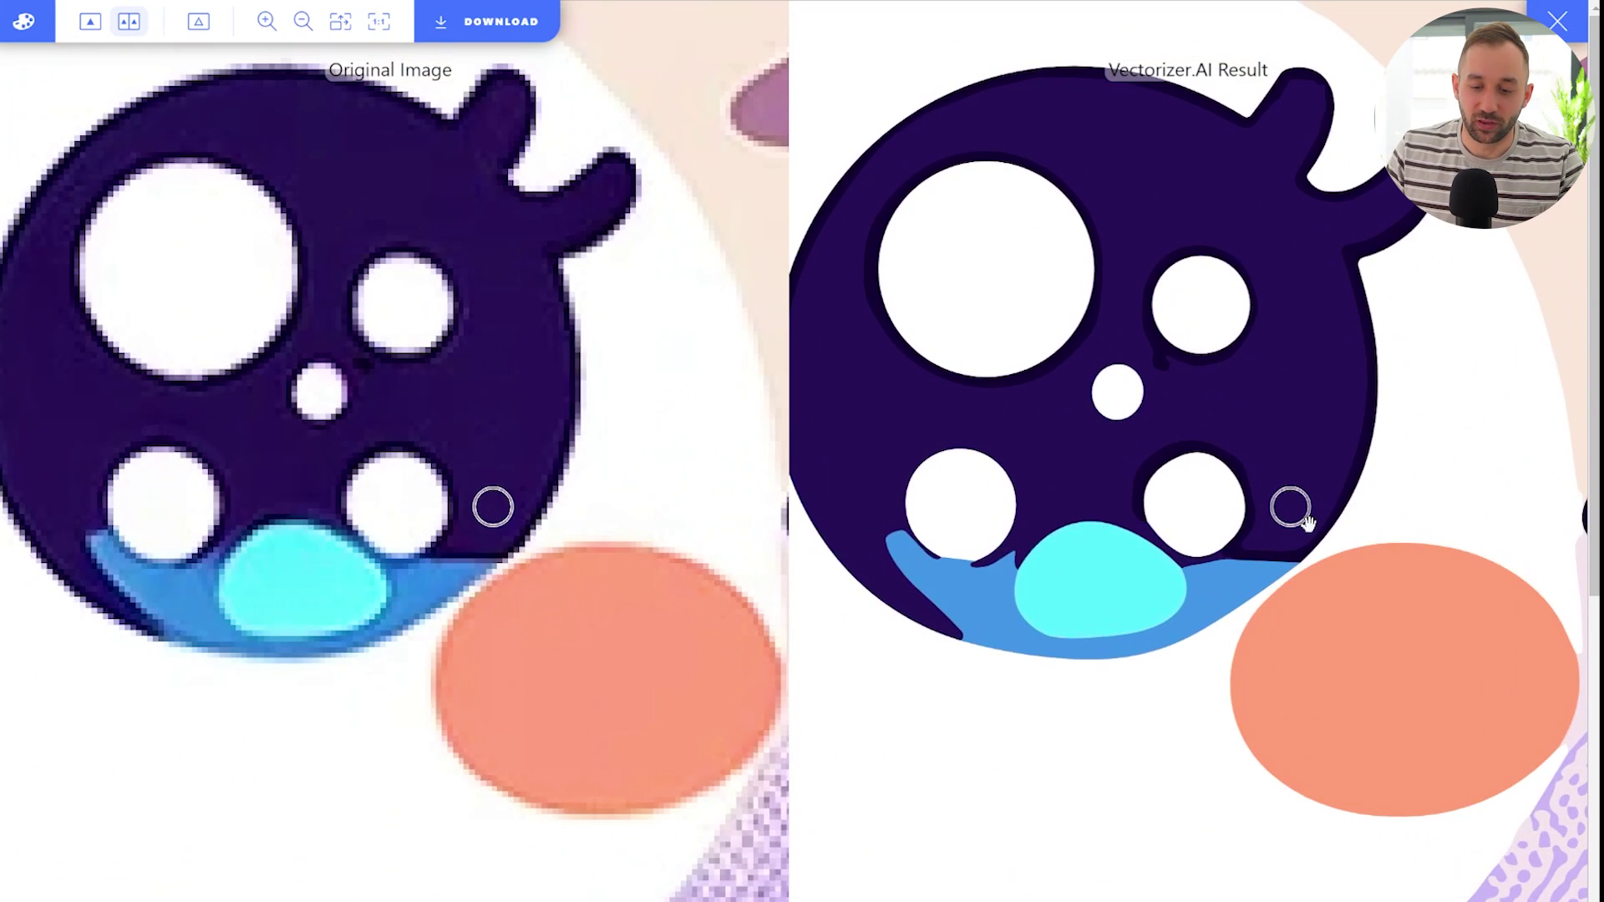
{"action": "scroll", "coordinate": [1308, 522], "scroll_direction": "down", "scroll_amount": 5}
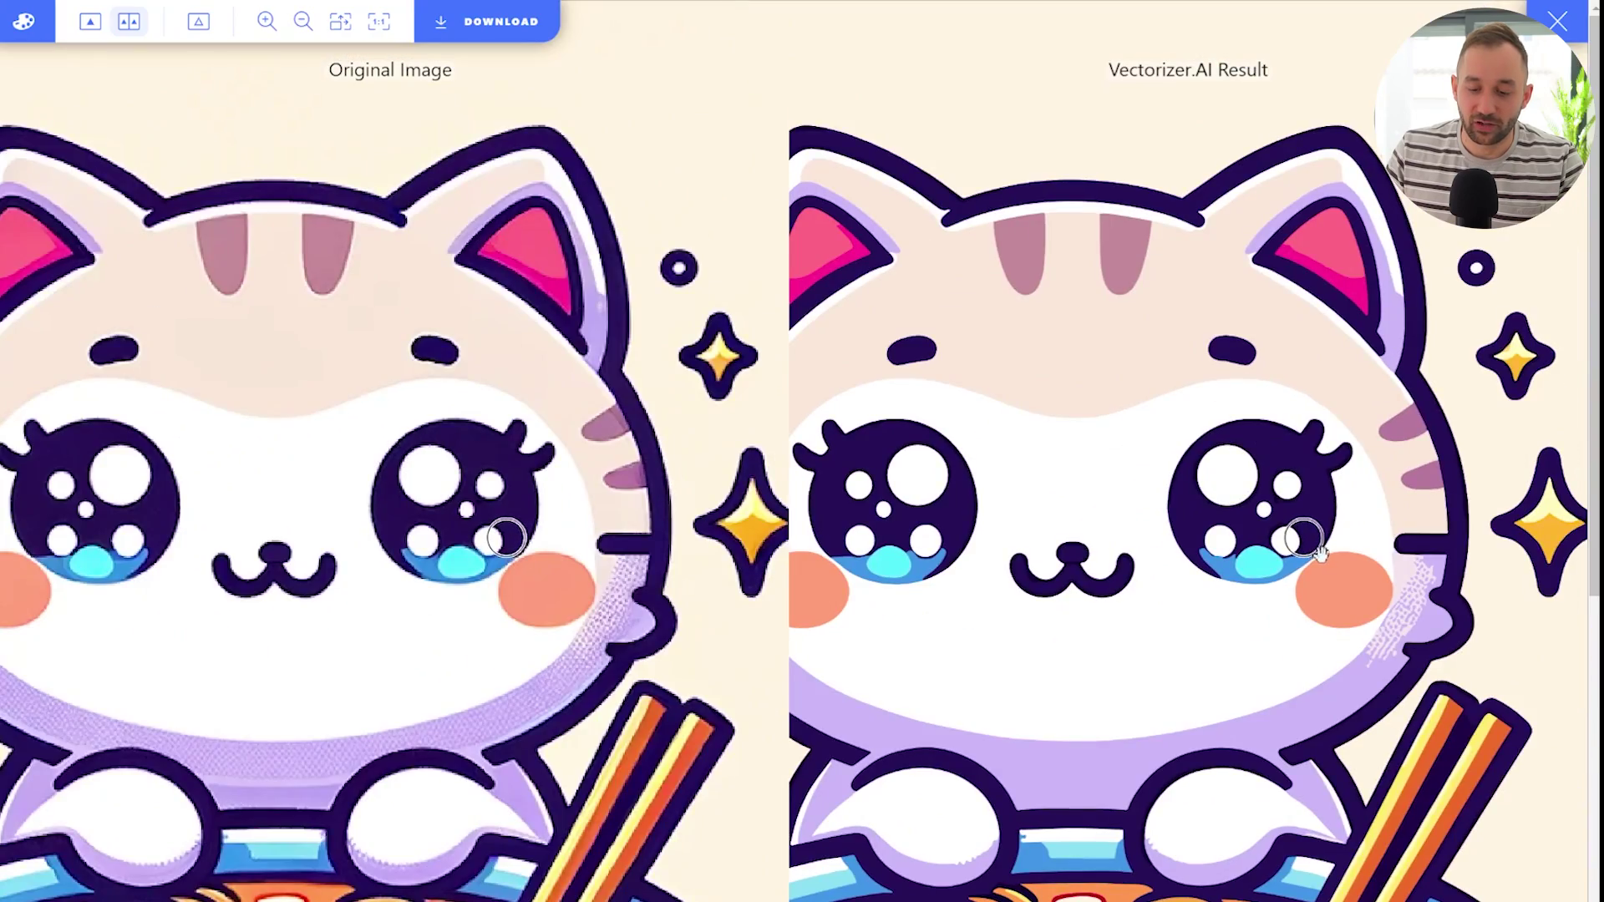
{"action": "left_click_drag", "start_coordinate": [1175, 643], "coordinate": [1293, 239]}
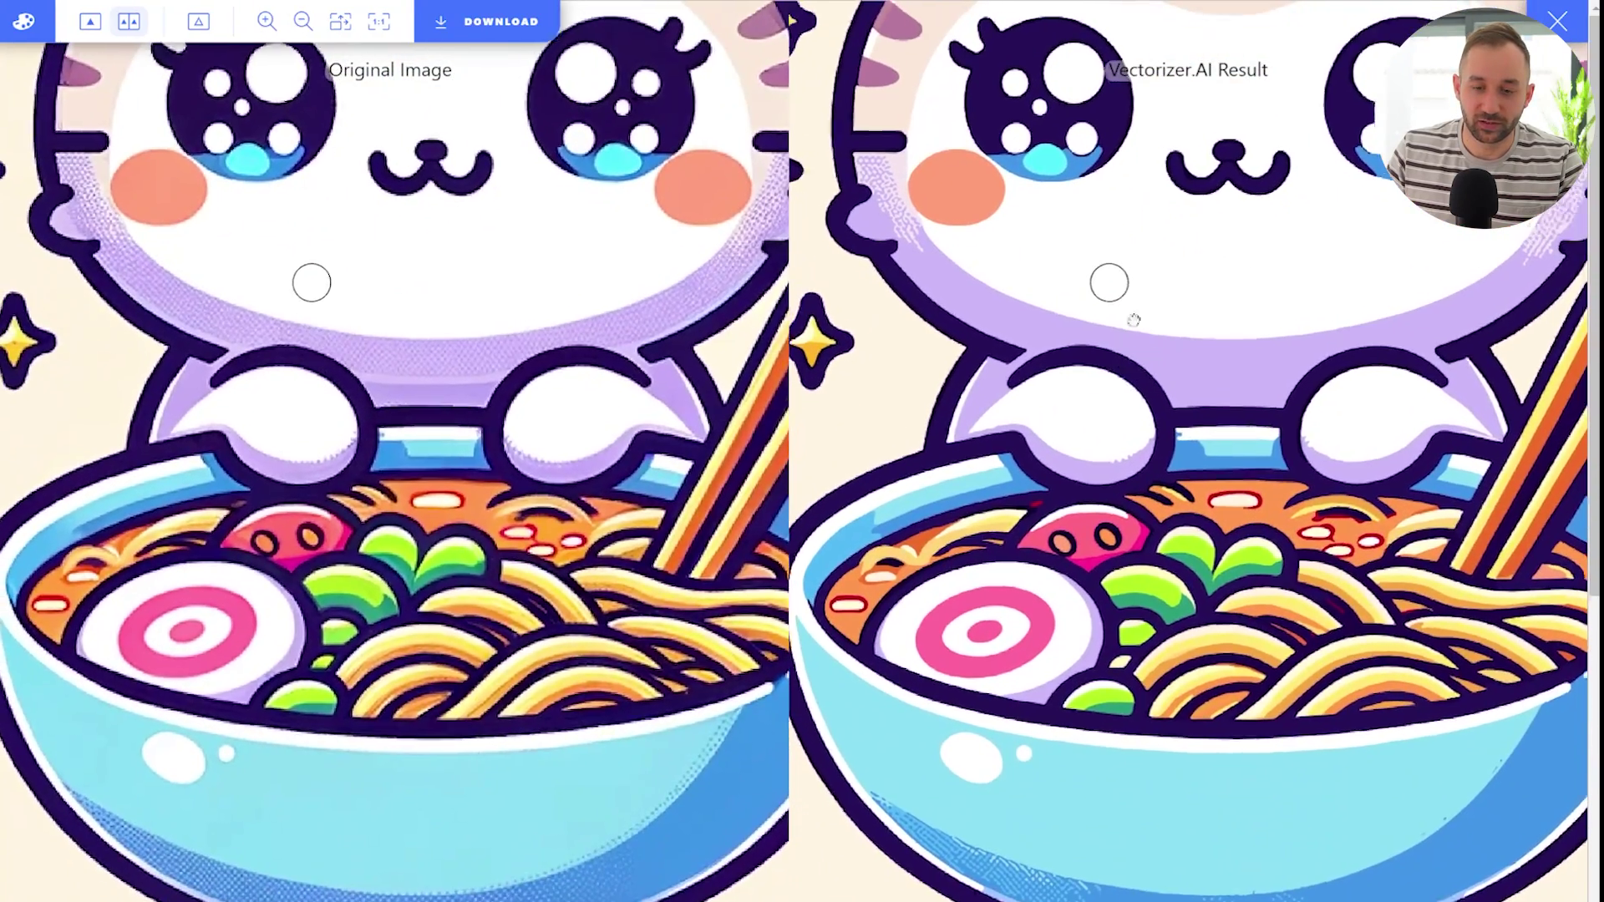
{"action": "left_click_drag", "start_coordinate": [1131, 315], "coordinate": [1154, 691]}
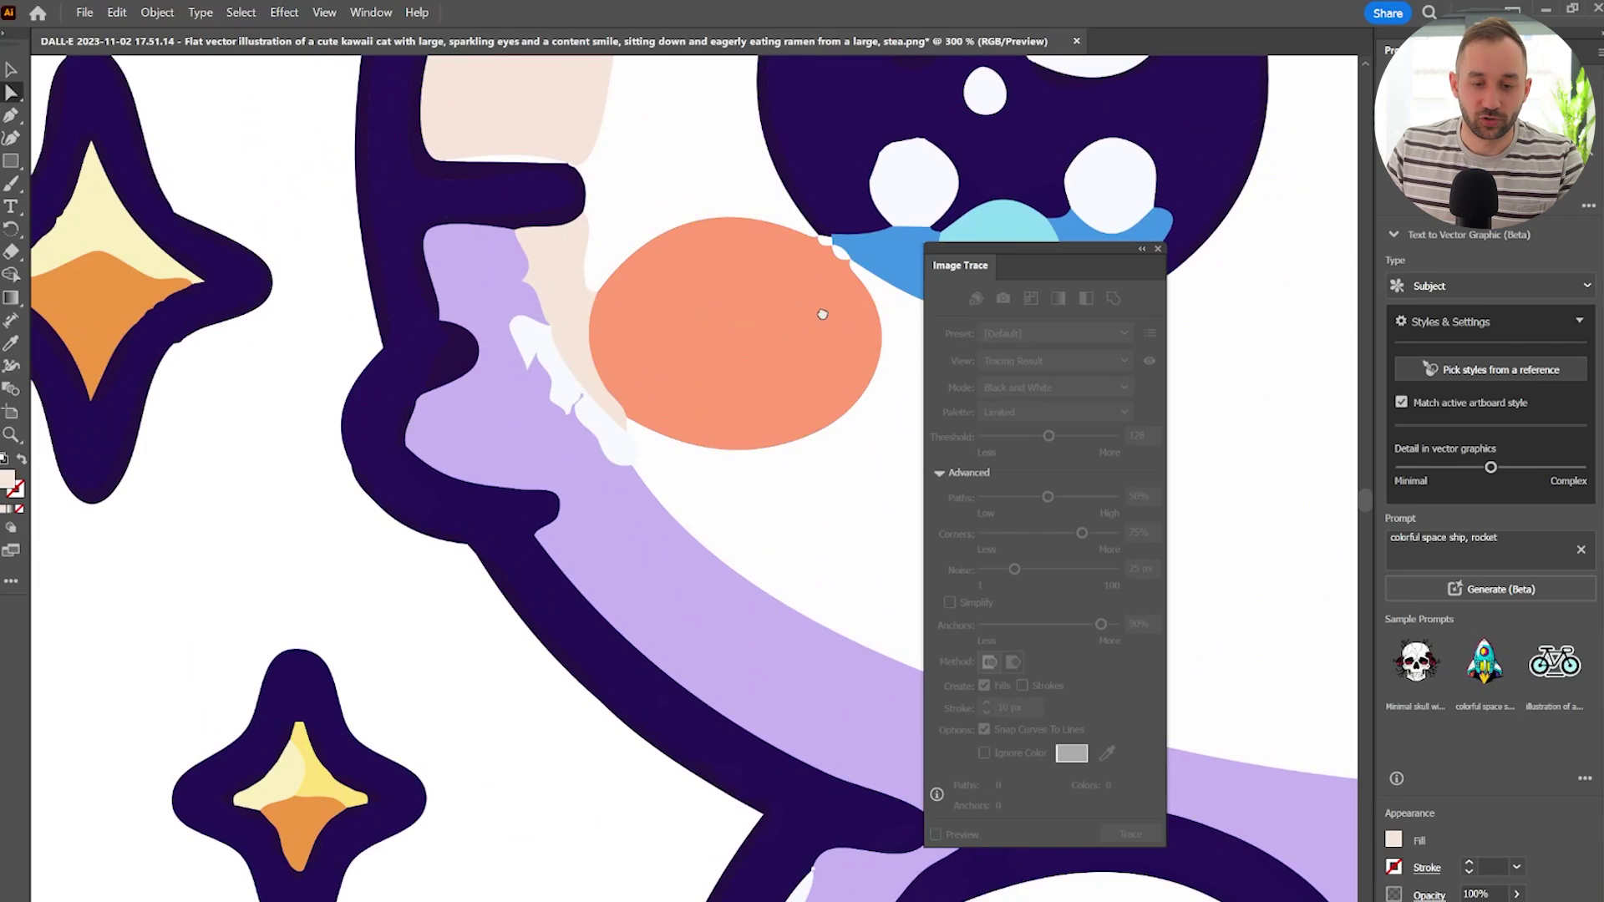
Switch back to Illustrator and inspect the traced edge where the orange cheek meets the blue tear, plus the surrounding eye outlines
{"action": "left_click_drag", "start_coordinate": [819, 315], "coordinate": [587, 577]}
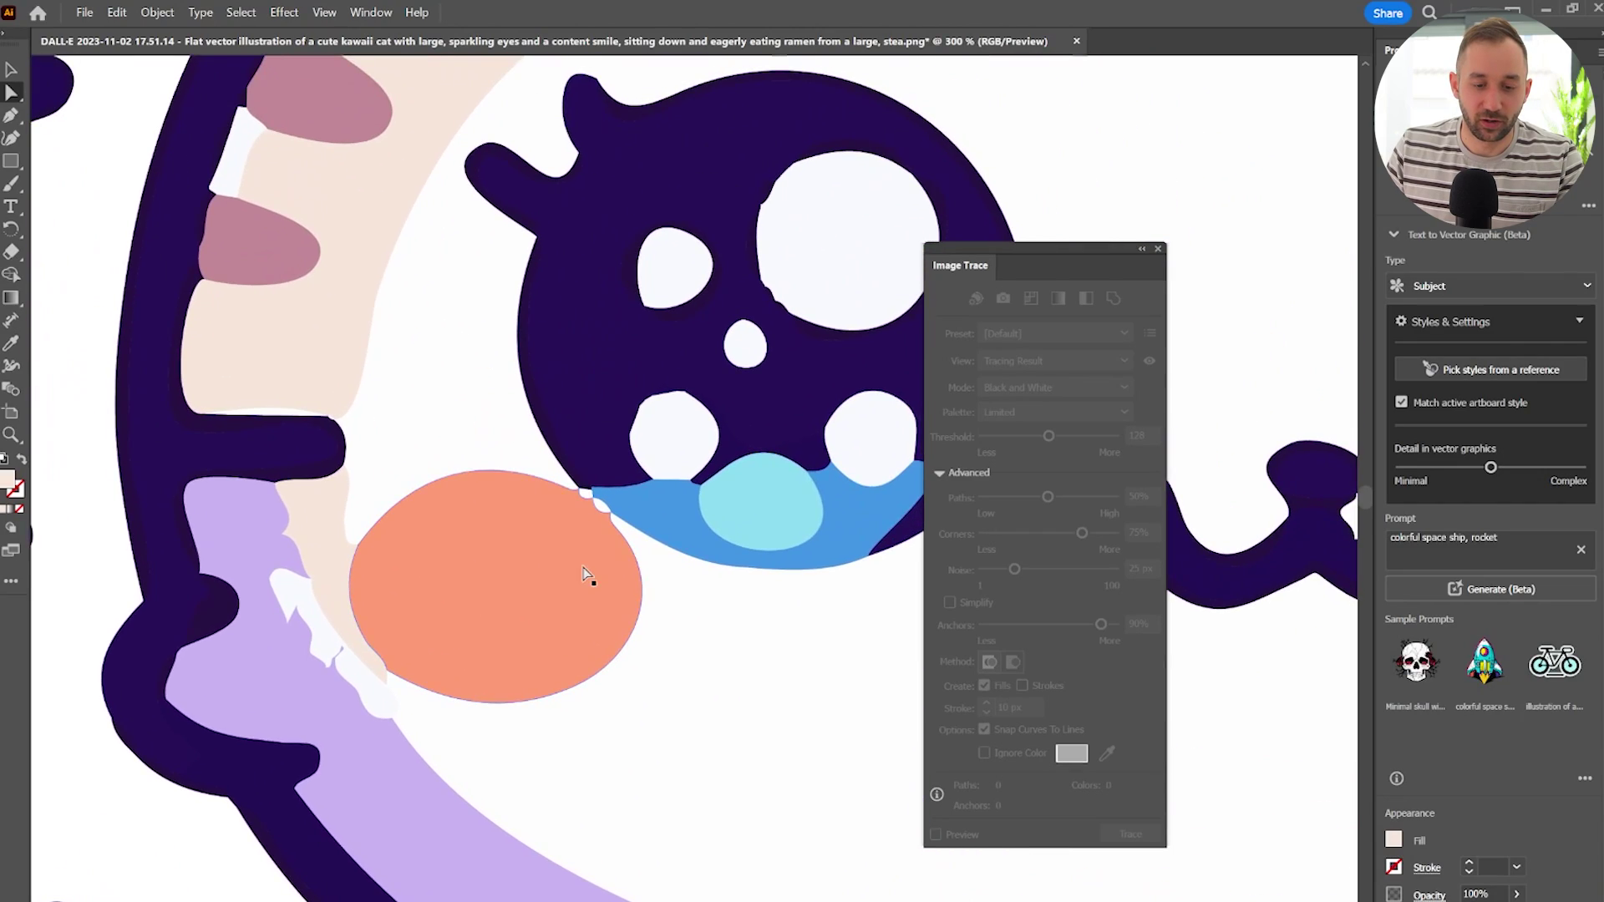
{"action": "scroll", "coordinate": [585, 503], "scroll_direction": "up", "scroll_amount": 3}
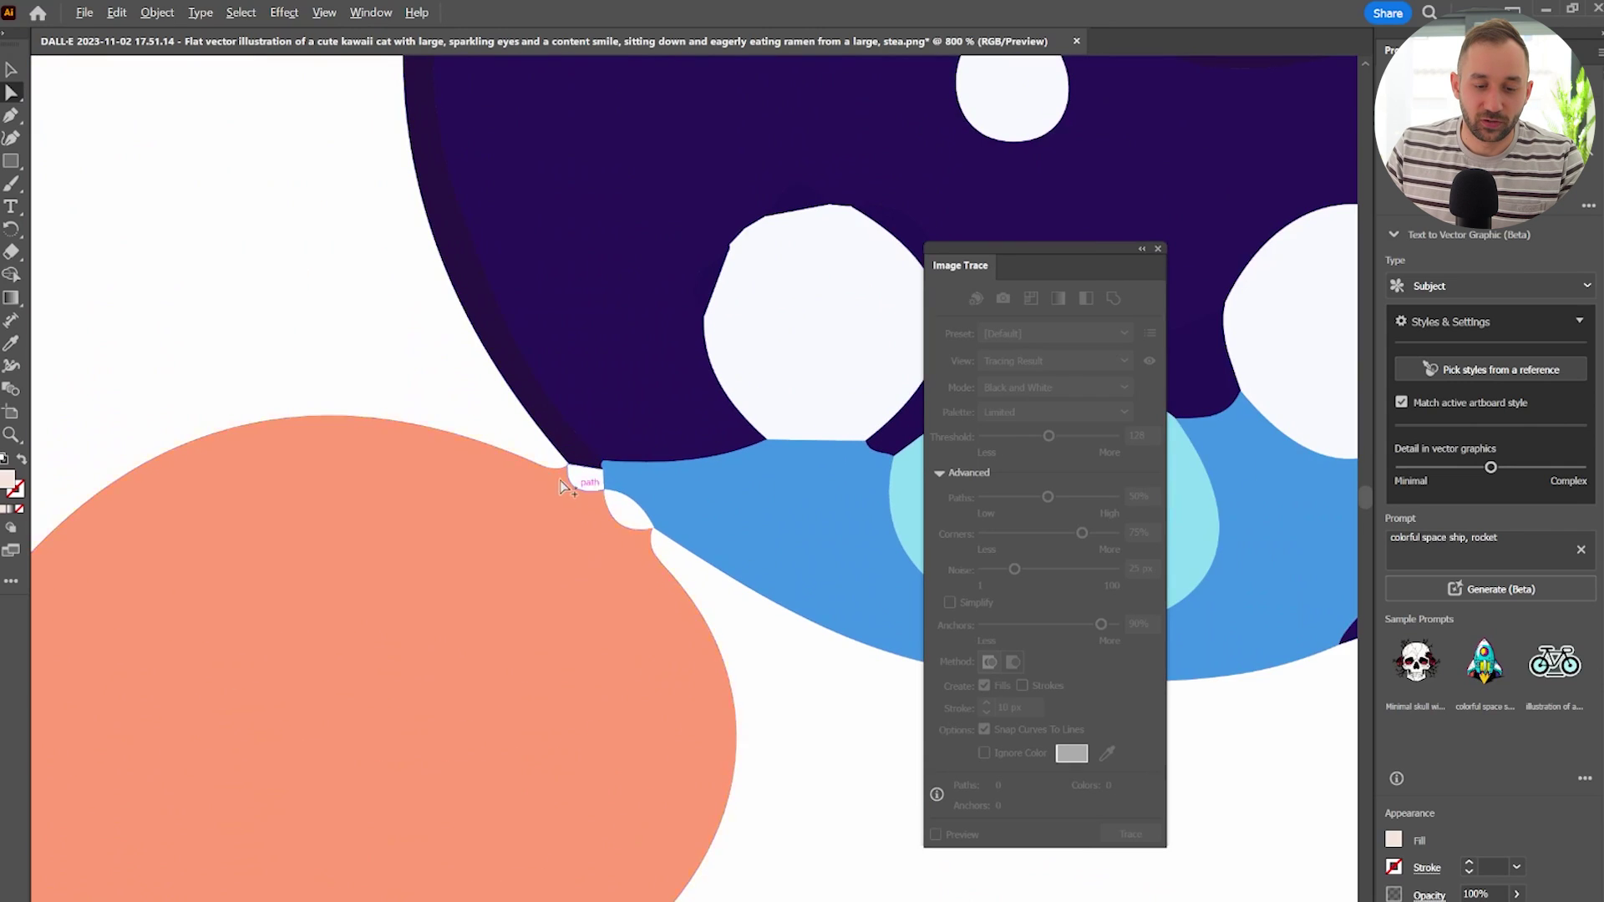
{"action": "scroll", "coordinate": [717, 637], "scroll_direction": "down", "scroll_amount": 3}
{"action": "left_click_drag", "start_coordinate": [835, 414], "coordinate": [655, 406]}
{"action": "scroll", "coordinate": [657, 407], "scroll_direction": "down", "scroll_amount": 1}
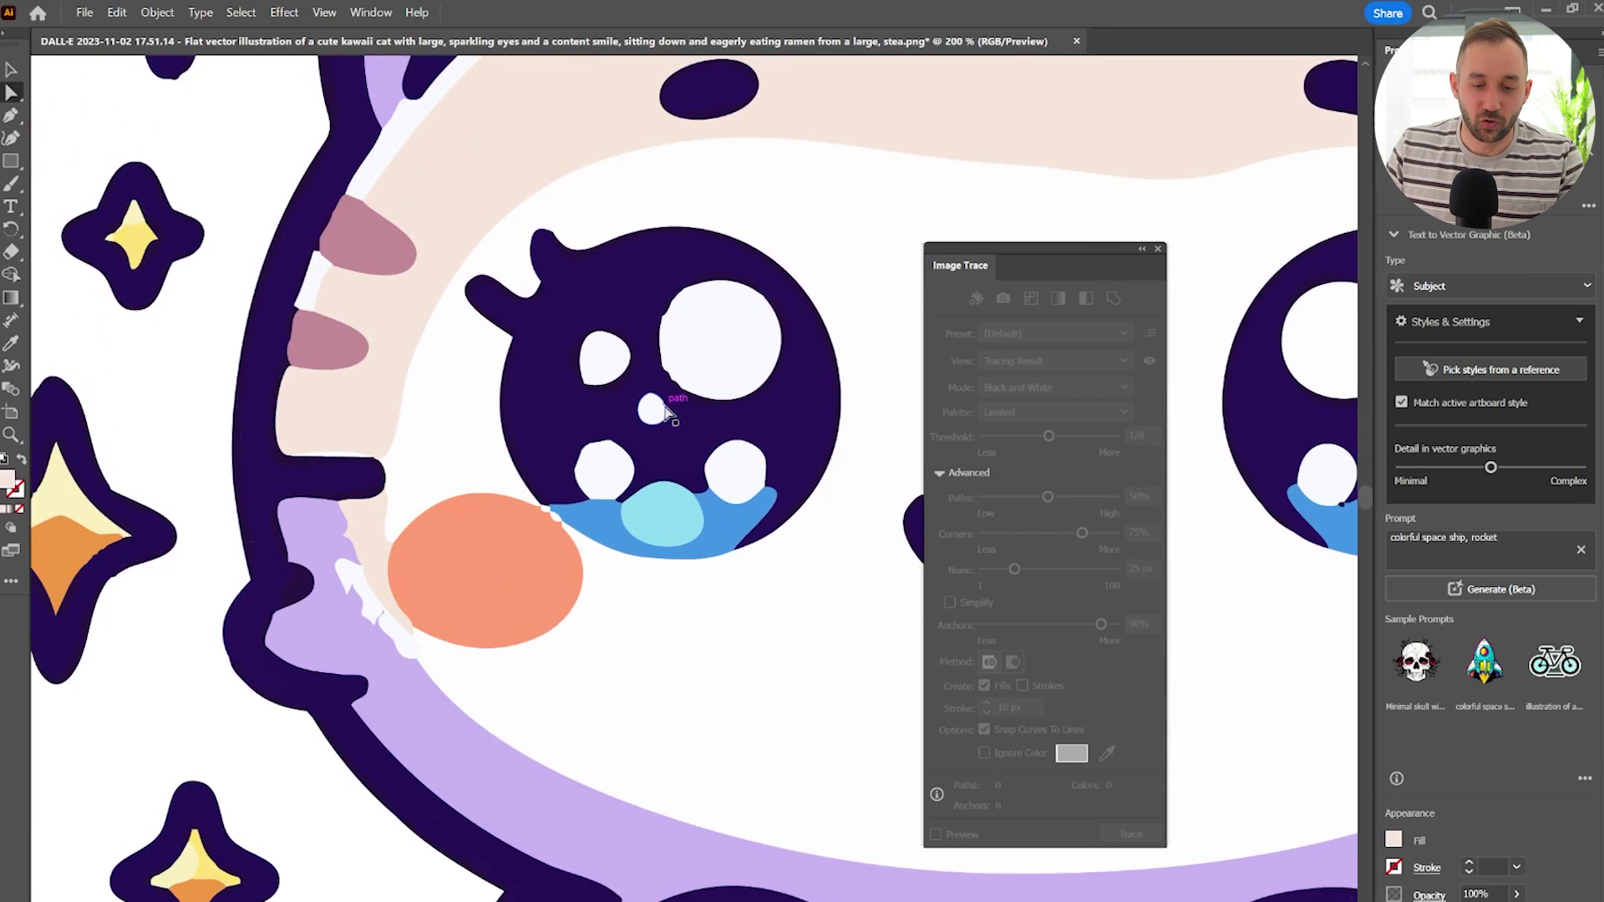
{"action": "left_click_drag", "start_coordinate": [862, 462], "coordinate": [749, 630]}
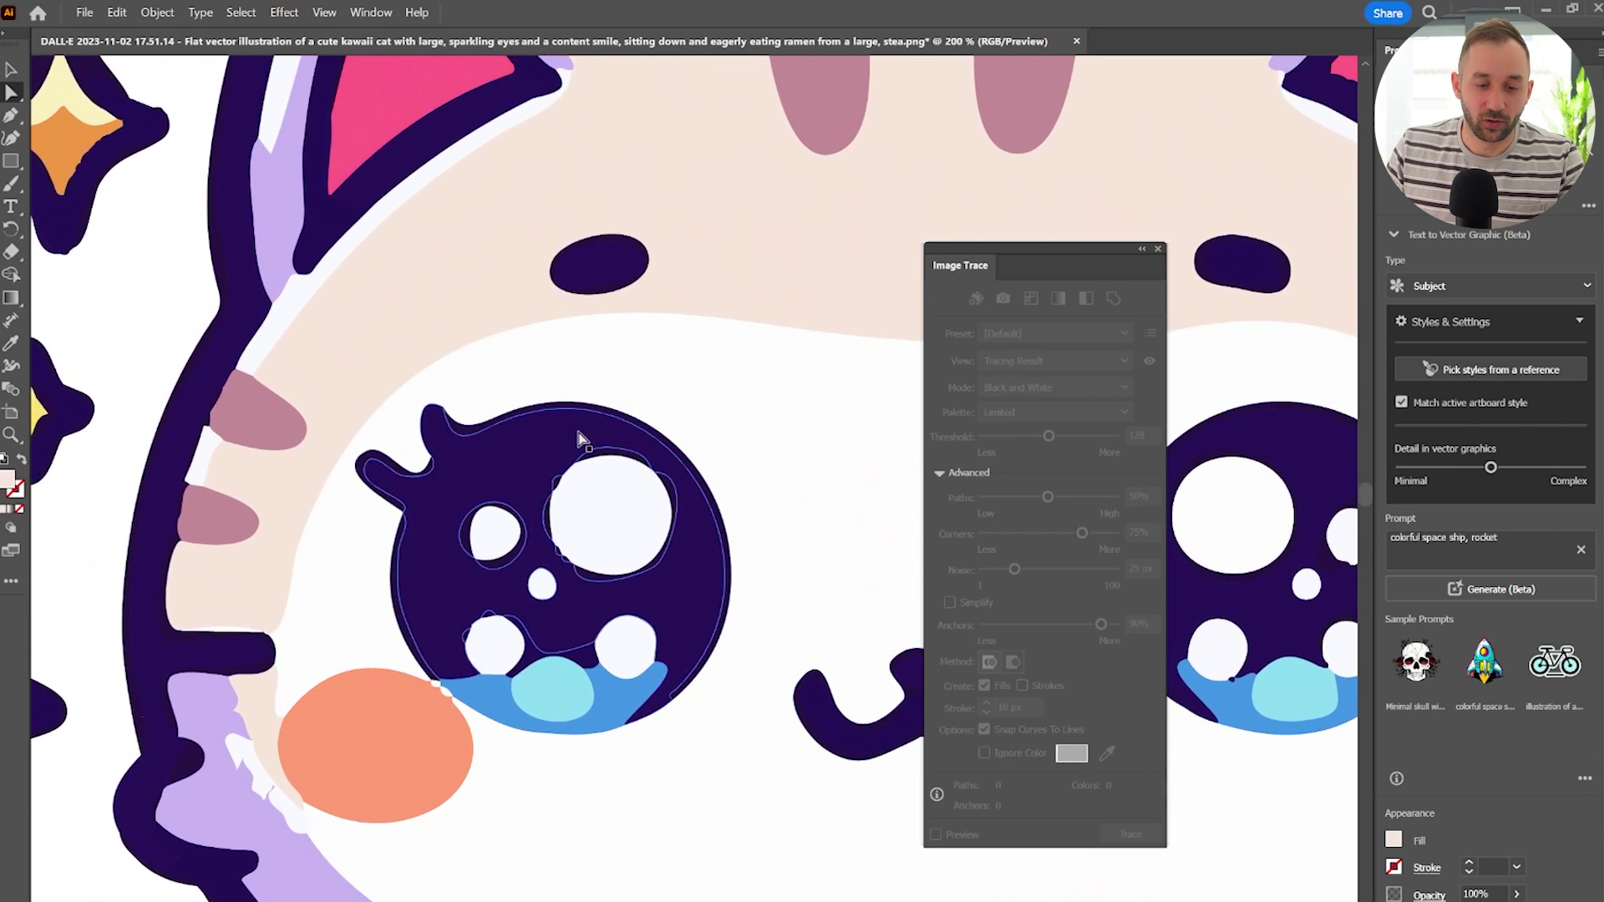